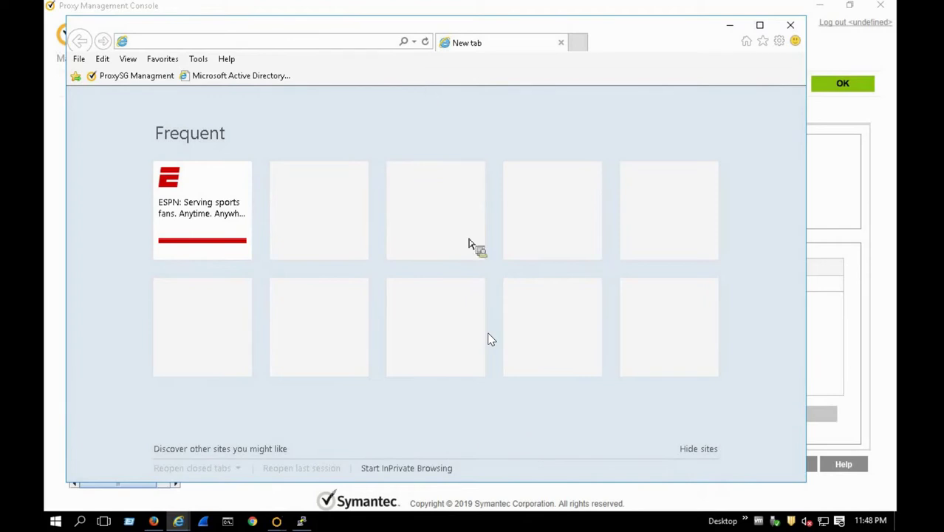
Delete all selected categories of browsing history while preserving Favorites data, and enter example.org in the browser's address field.
key("ctrl+shift+Delete")
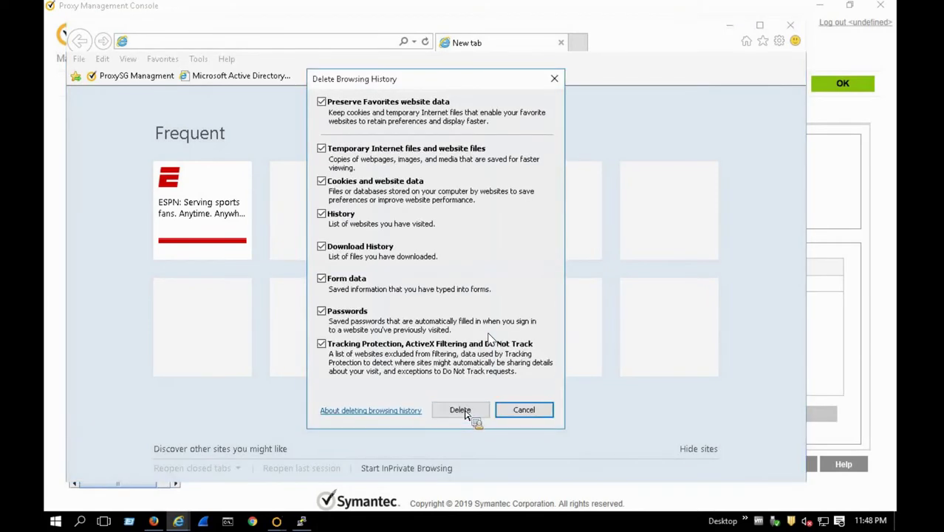
left_click(460, 410)
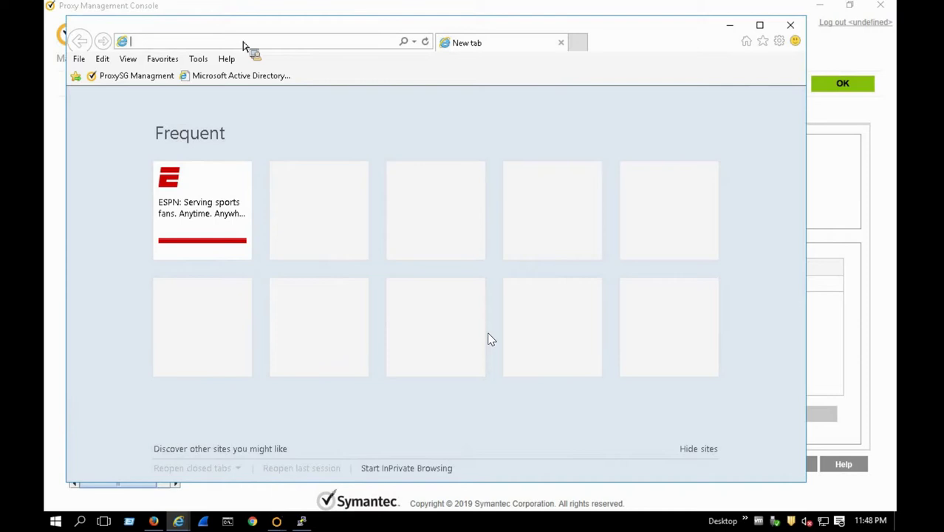
type("example.org")
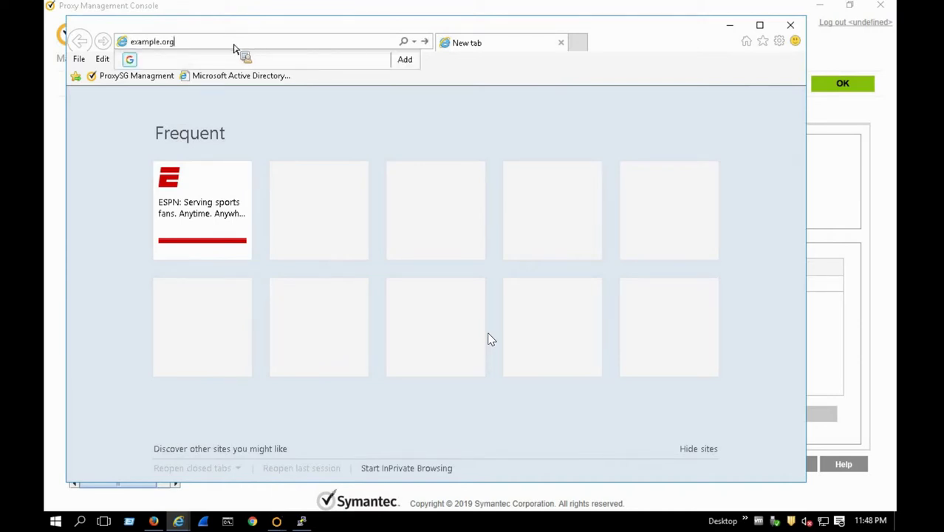
left_click(132, 44)
key("End")
Review the proxy server address and port in the browser's LAN settings, and close Internet Options.
left_click_drag(786, 49, 665, 219)
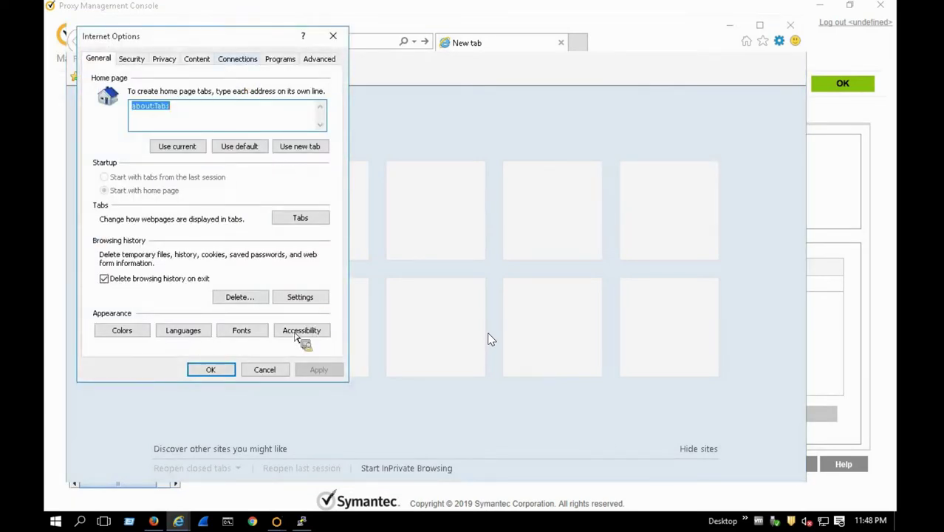
left_click(244, 61)
key("alt+l")
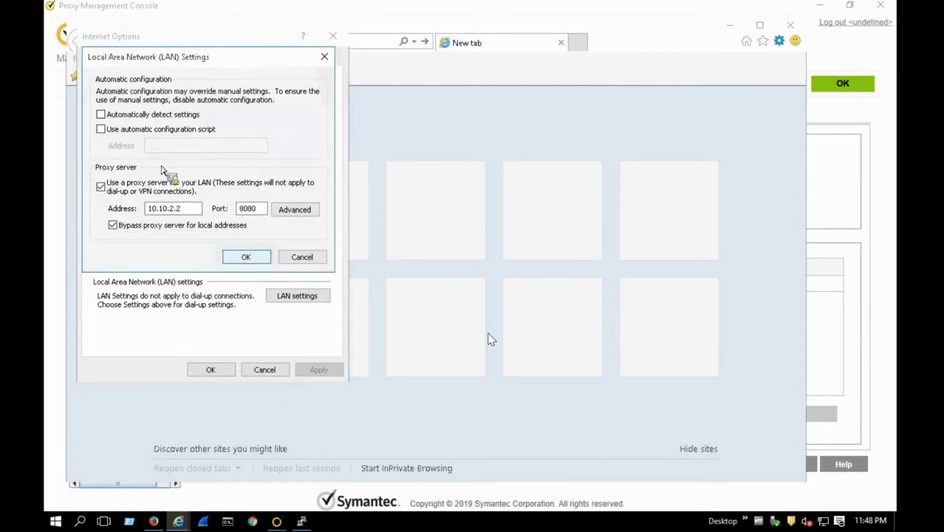
double_click(164, 210)
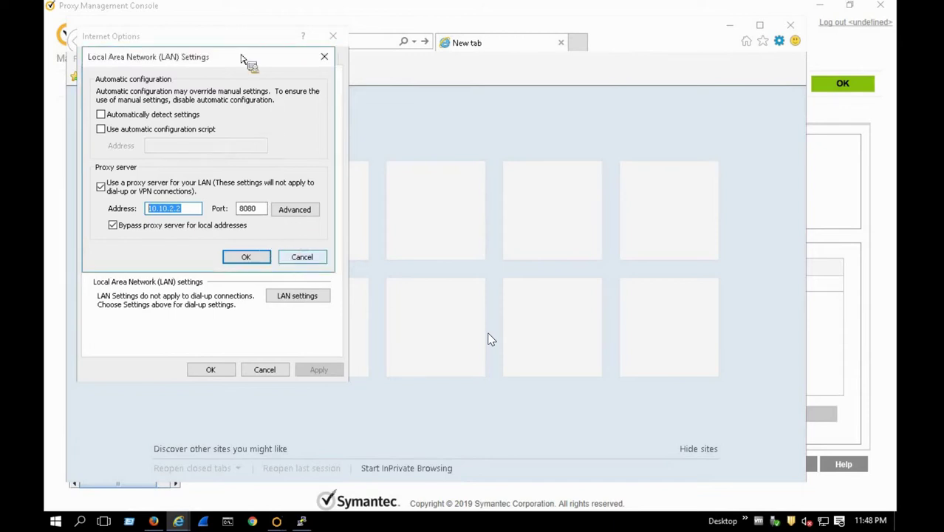
key("Return")
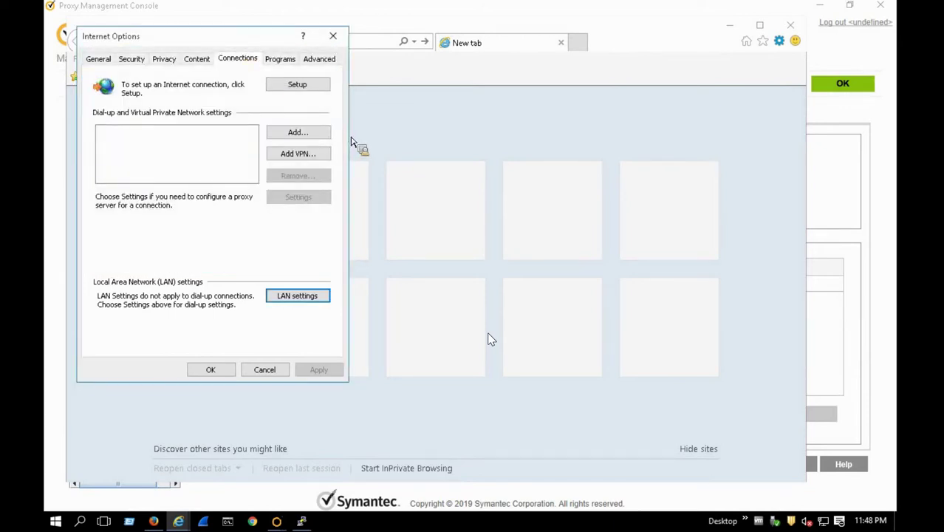
left_click_drag(231, 37, 328, 89)
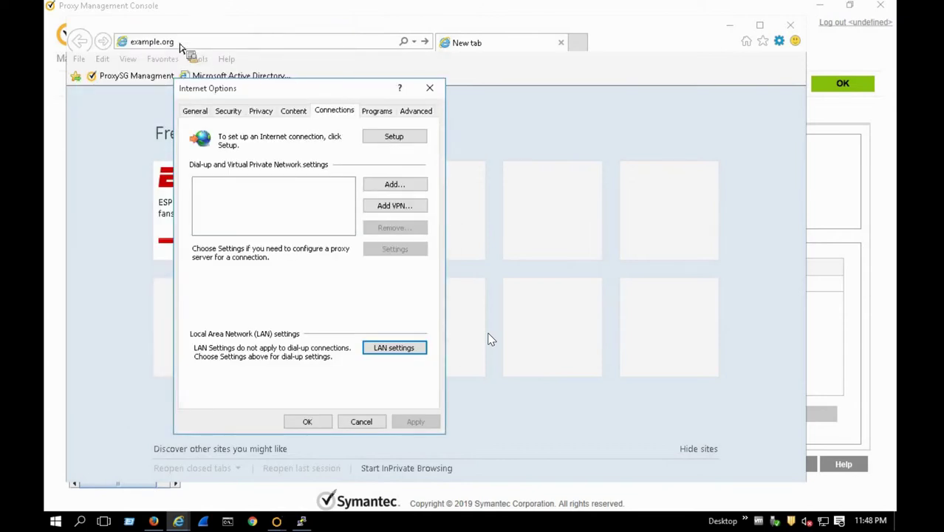
left_click(388, 349)
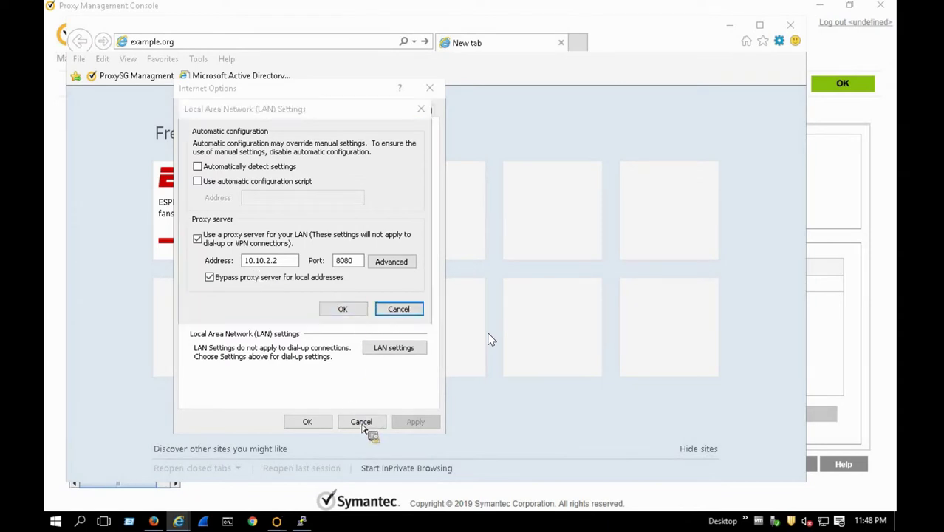
left_click(337, 311)
left_click(318, 423)
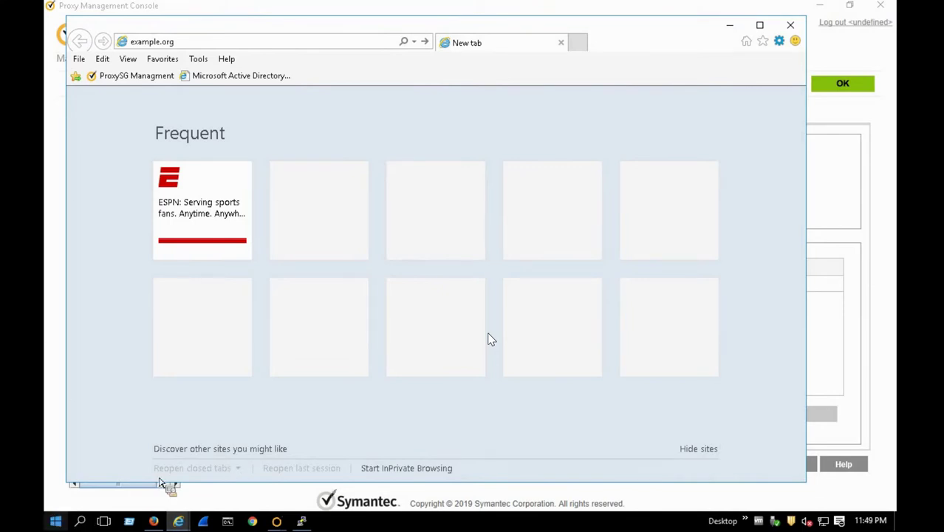
Close all Internet Explorer windows and their tabs, including the remaining new-tab window.
left_click(179, 522)
right_click(178, 521)
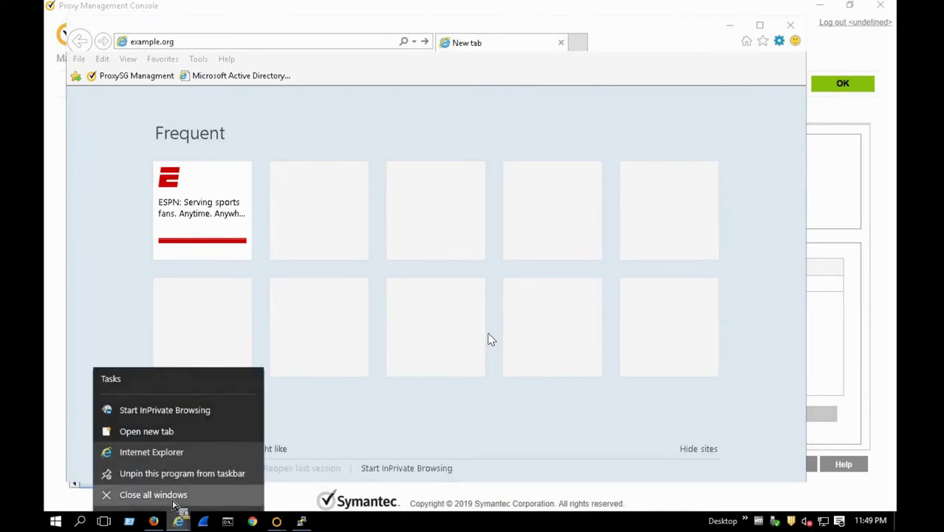
left_click(175, 501)
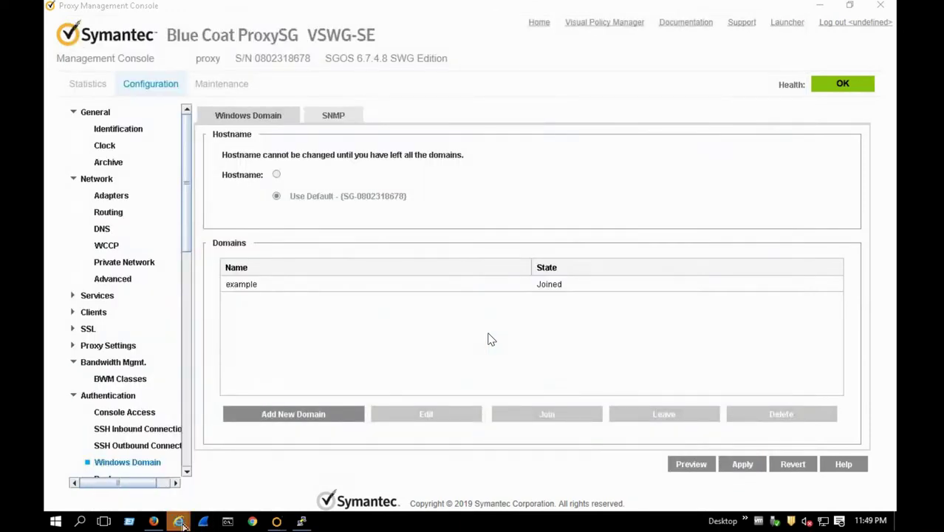
mouse_move(204, 523)
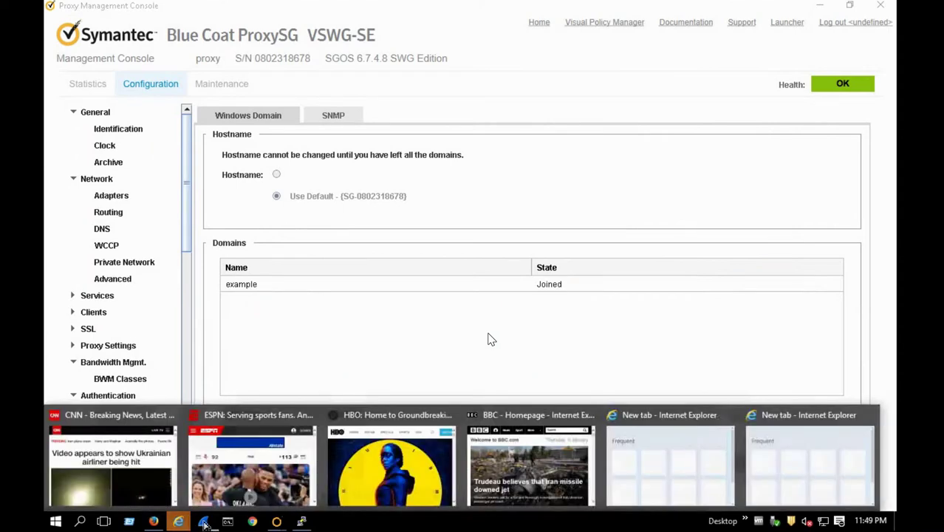
middle_click(677, 467)
left_click(561, 336)
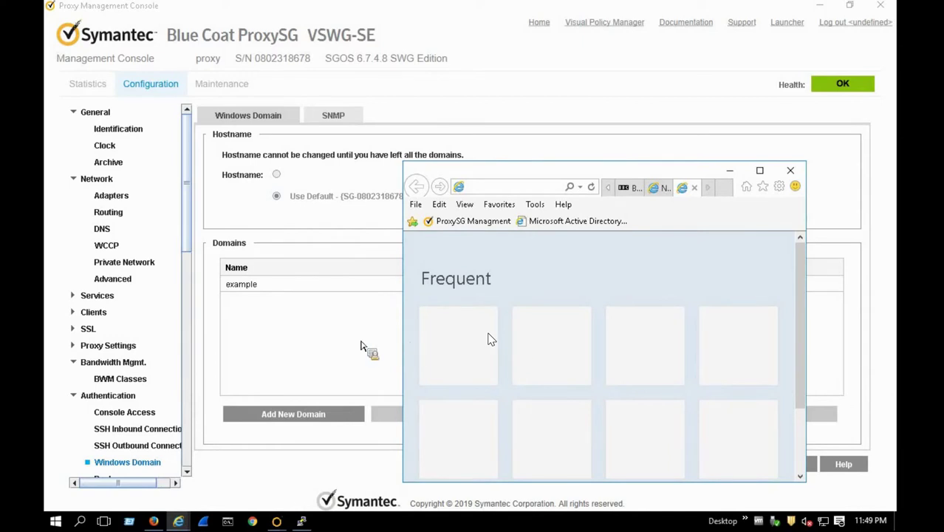
left_click(792, 171)
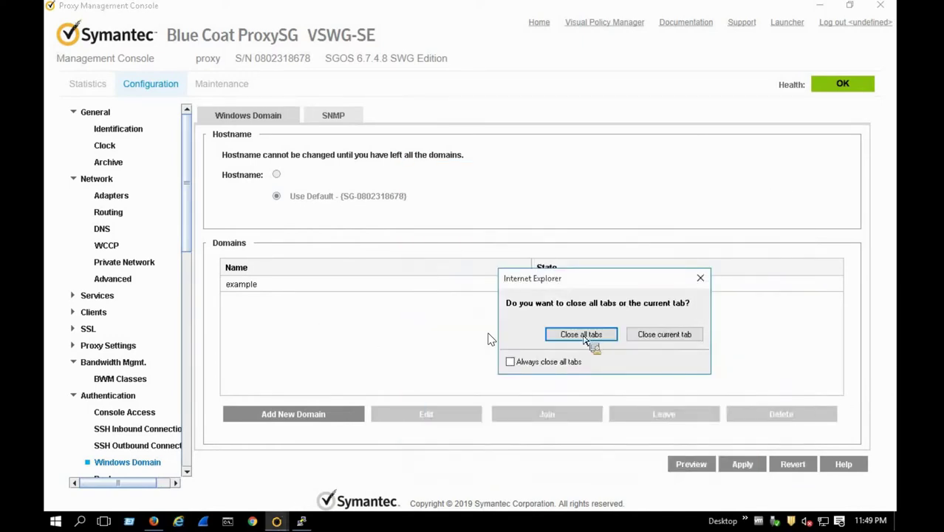
Set the alternate DNS group's server to 4.2.2.2 in the ProxySG network configuration and apply the change.
left_click(102, 229)
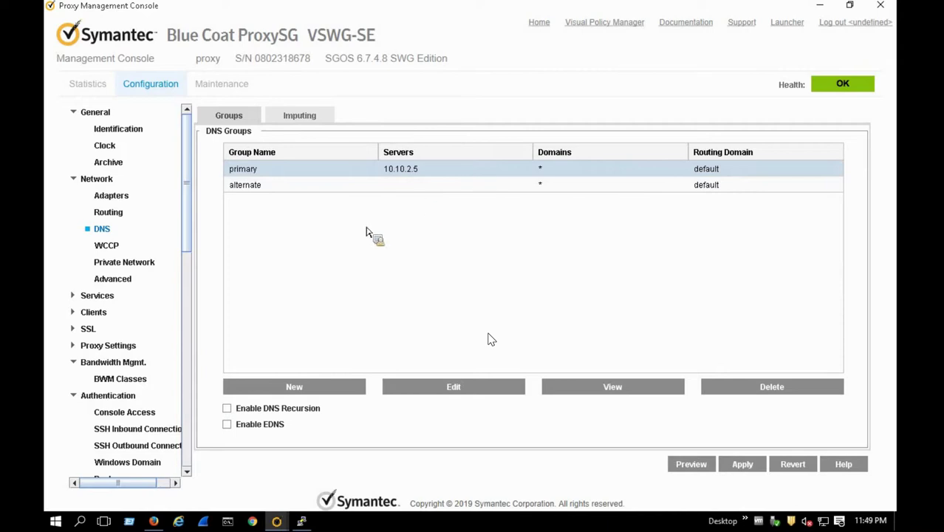
left_click(421, 193, "shift")
left_click(400, 187)
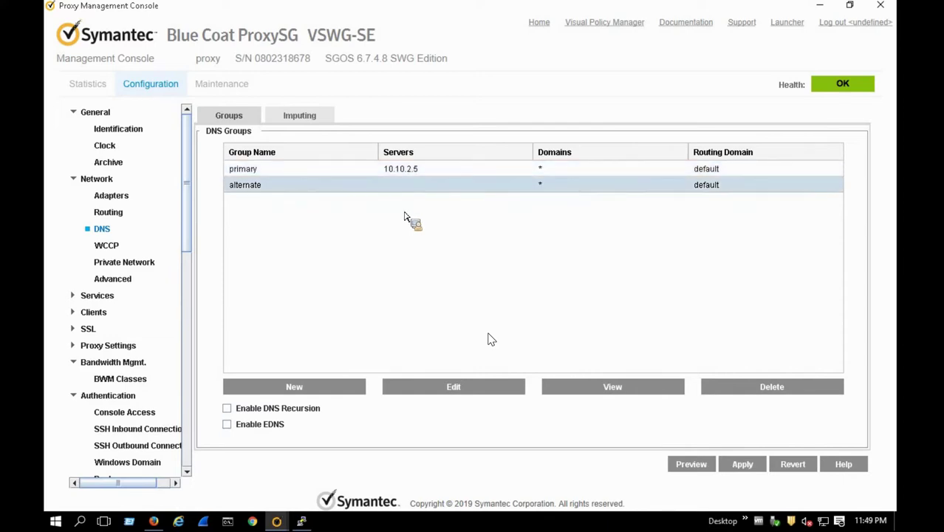
left_click(463, 392)
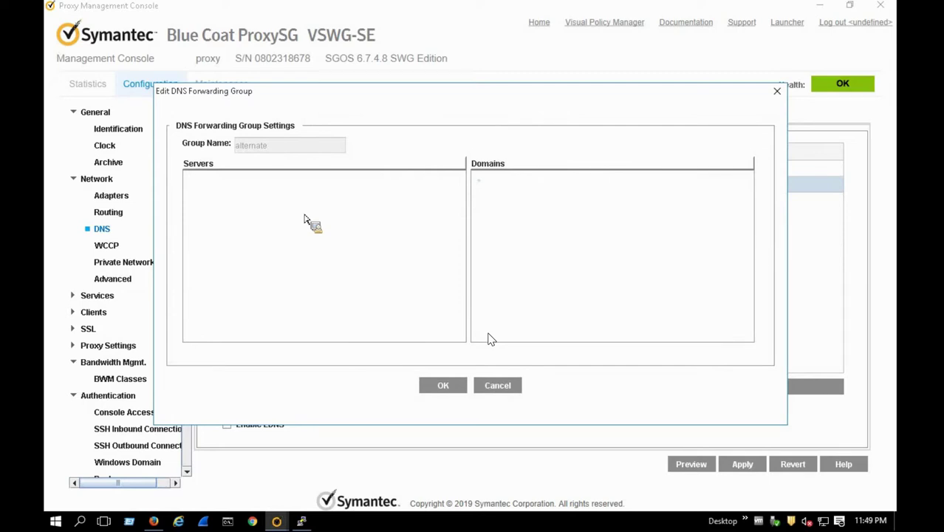
type("4.2.2.2")
left_click(432, 389)
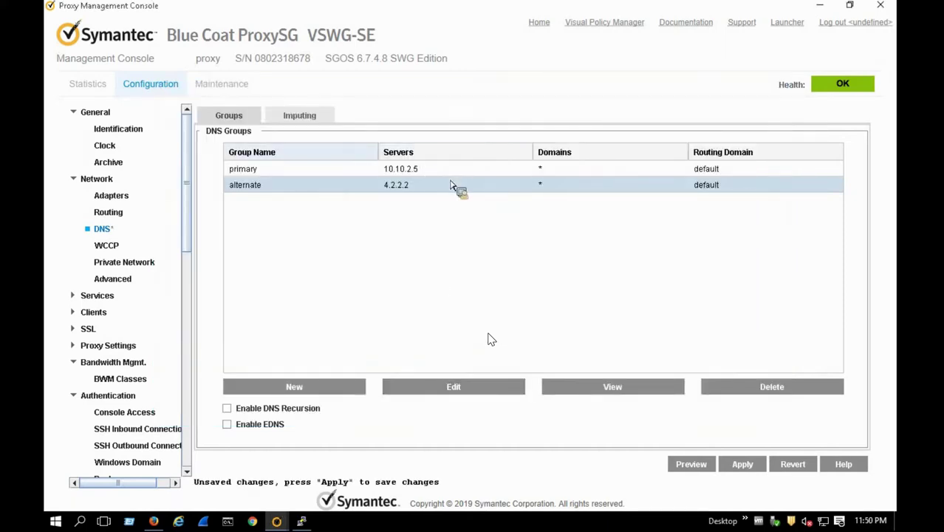
left_click(758, 469)
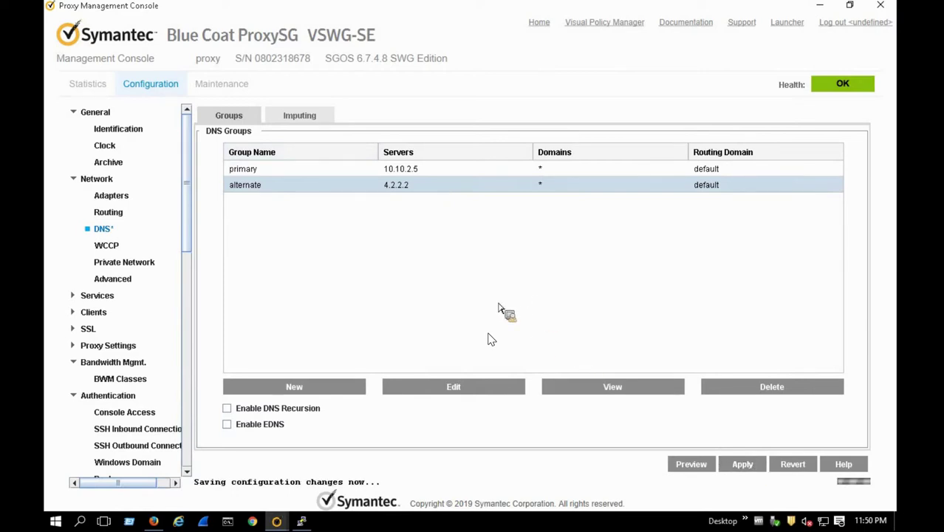
left_click(471, 301)
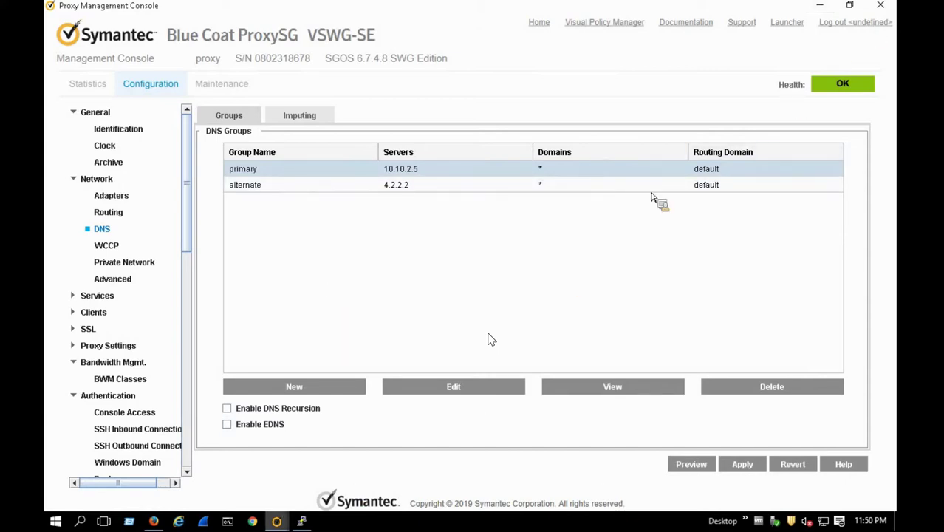
left_click(820, 5)
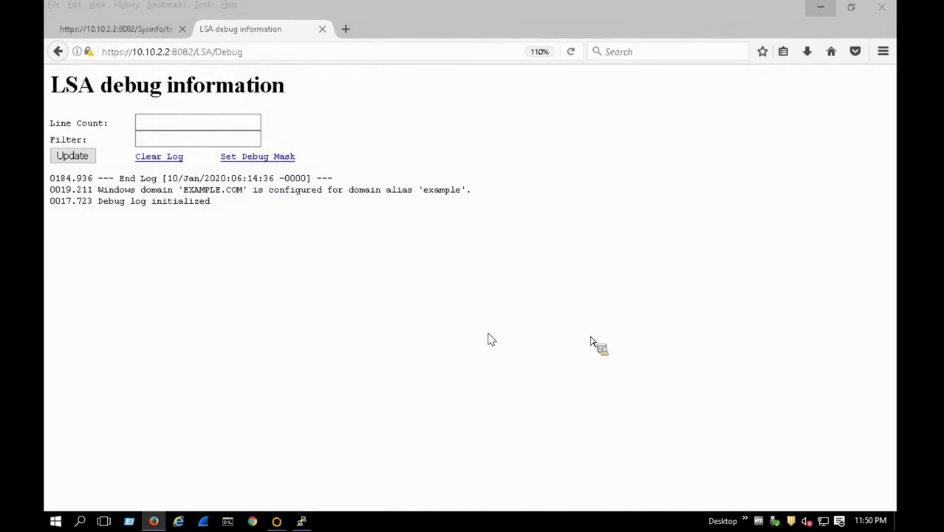
left_click(592, 336)
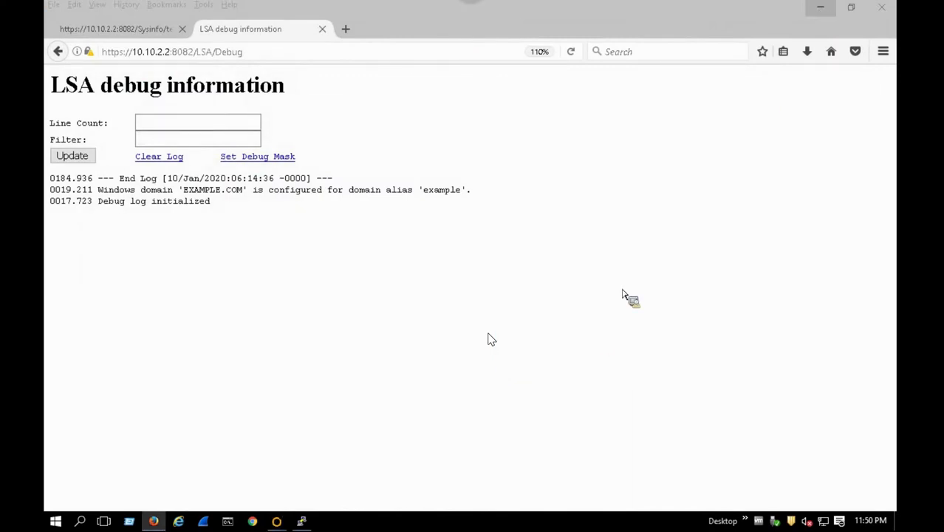
left_click(820, 9)
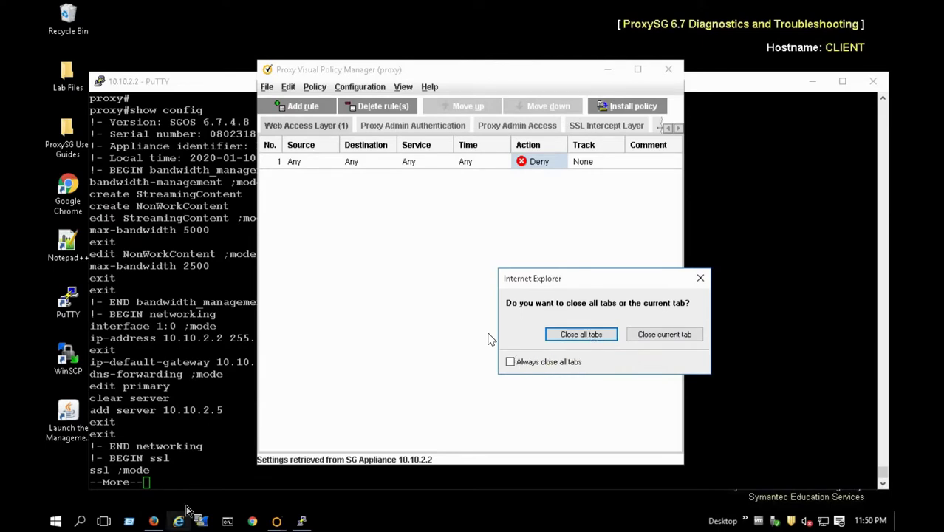
Review the Ethernet adapter's IPv4 address and DNS server settings in Windows, and close the network windows.
mouse_move(276, 521)
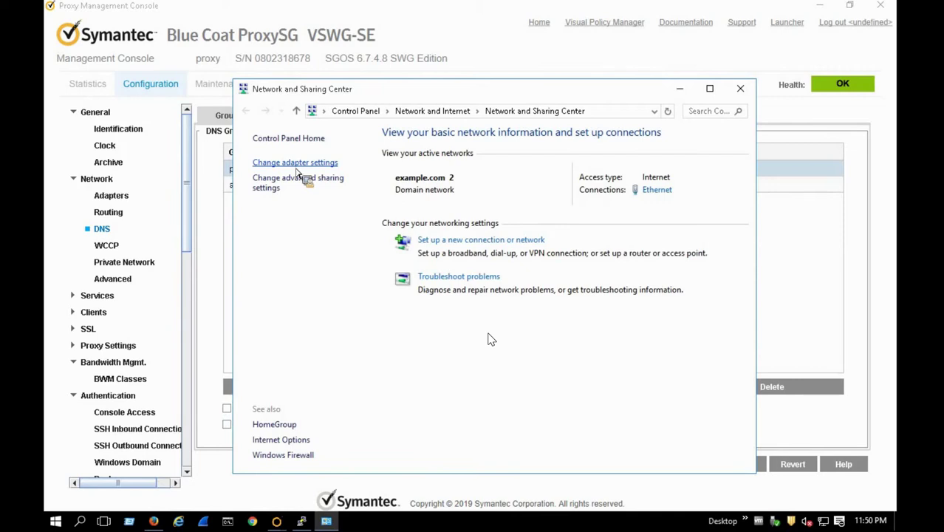
left_click(297, 166)
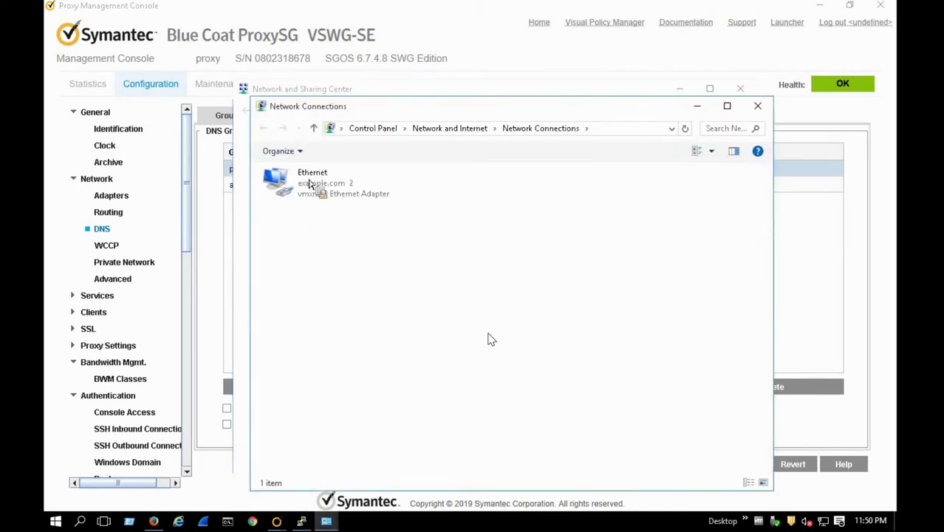
right_click(309, 184)
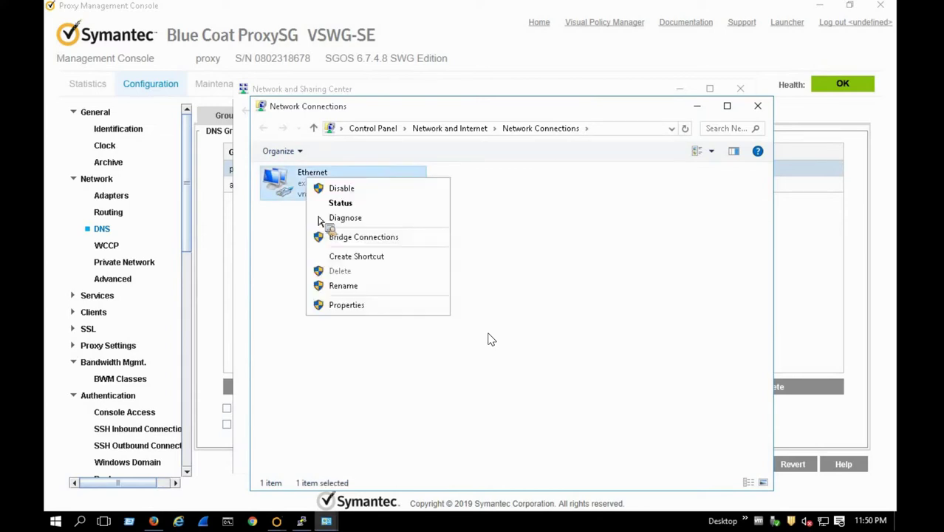
left_click(344, 305)
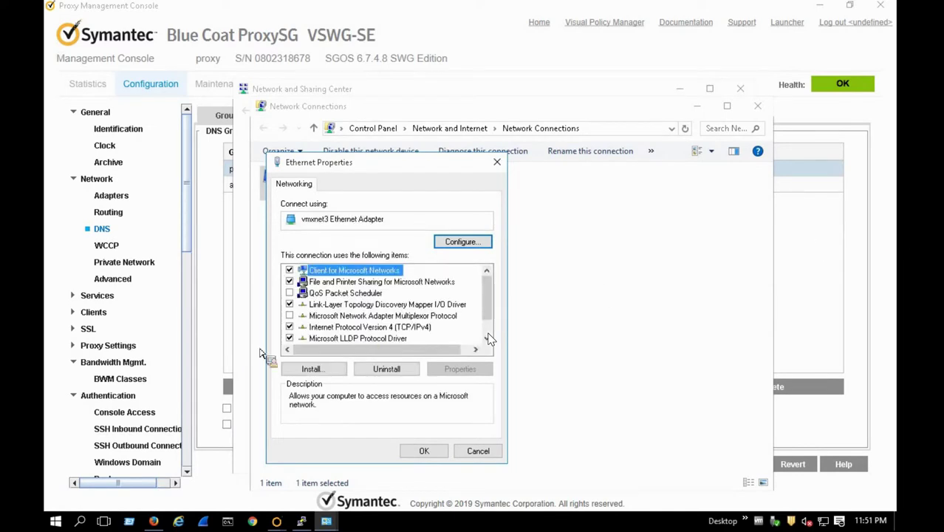
double_click(383, 328)
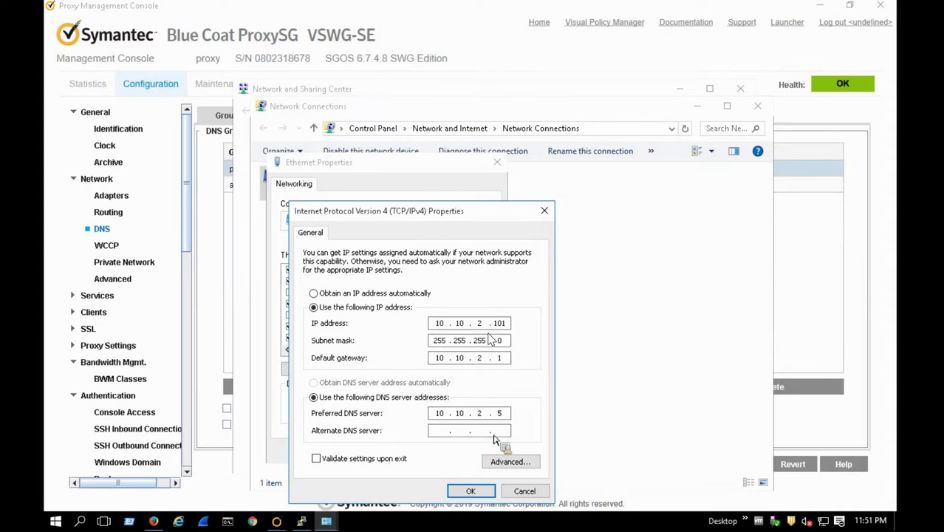
left_click_drag(523, 492, 484, 470)
left_click(471, 491)
left_click(478, 450)
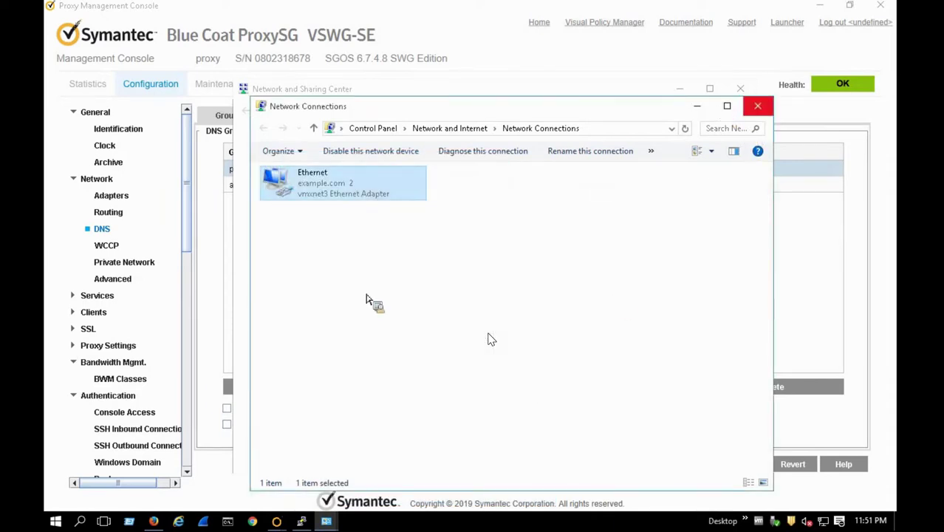
left_click(757, 105)
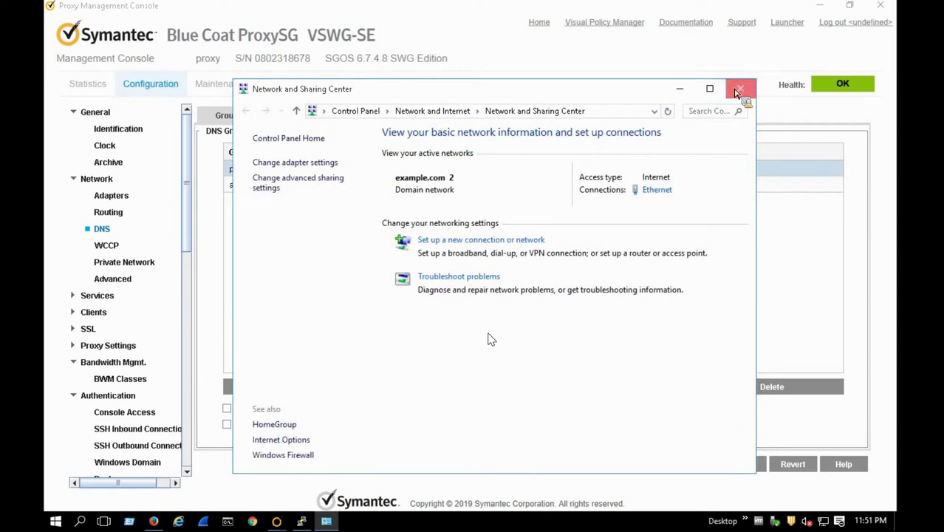
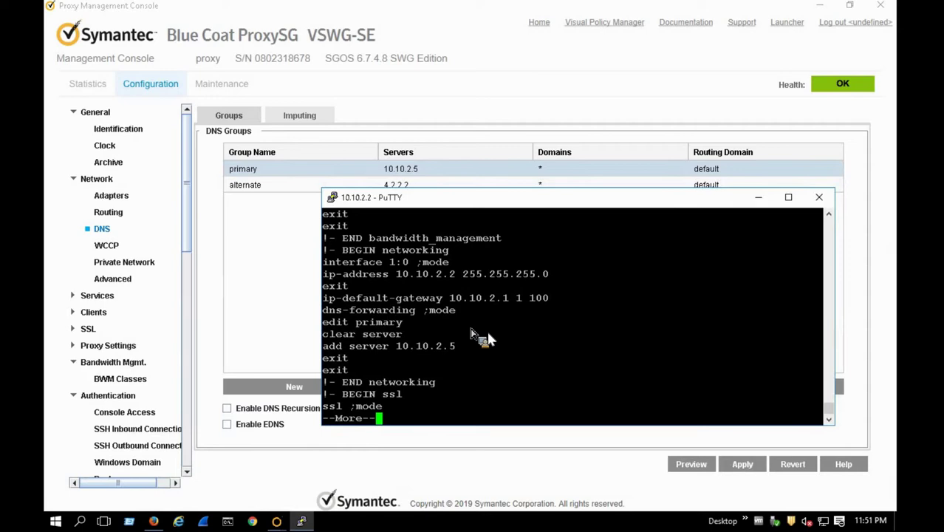
Quit the paged configuration listing in PuTTY and return to the proxy# prompt.
key("q")
key("Return")
key("Return")
key("Return")
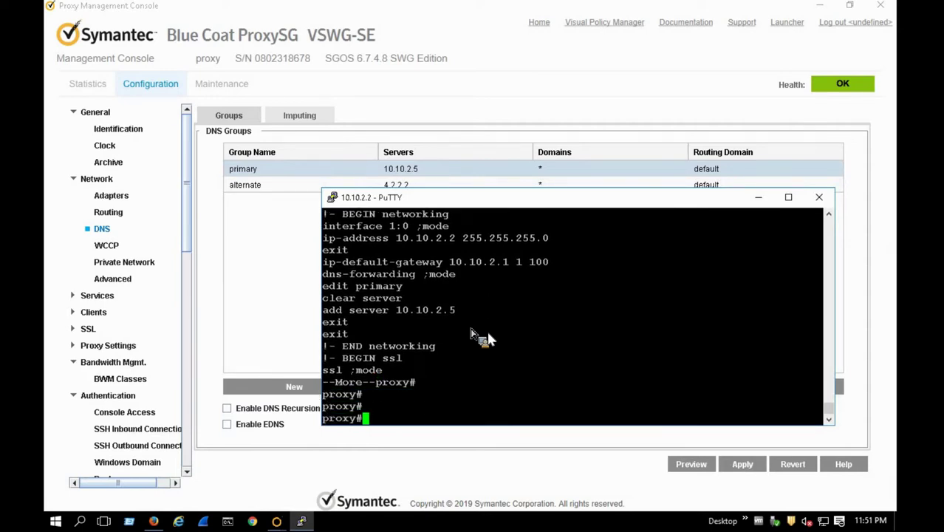
Run "test dns cnn.com bypass-cache" on the proxy and check the resolved addresses and the queried DNS server in the output.
type("test dns ")
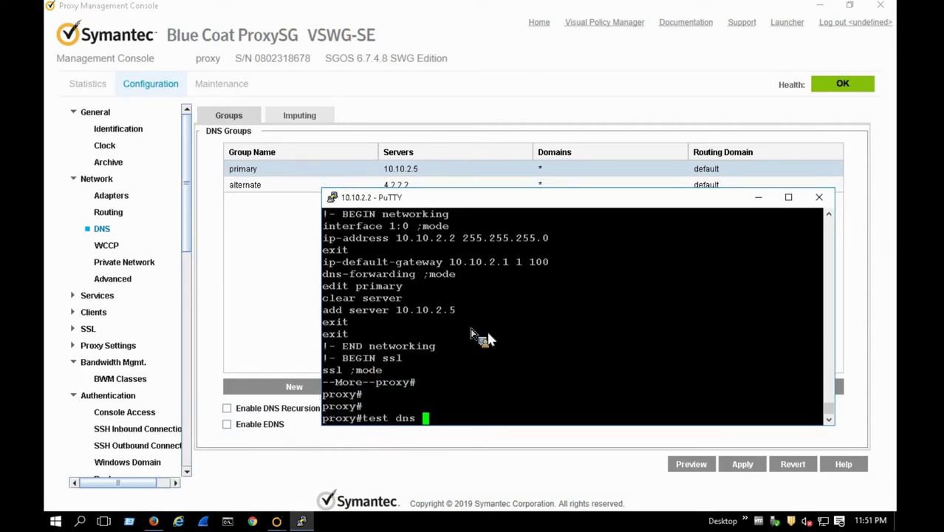
type("cnn.com b")
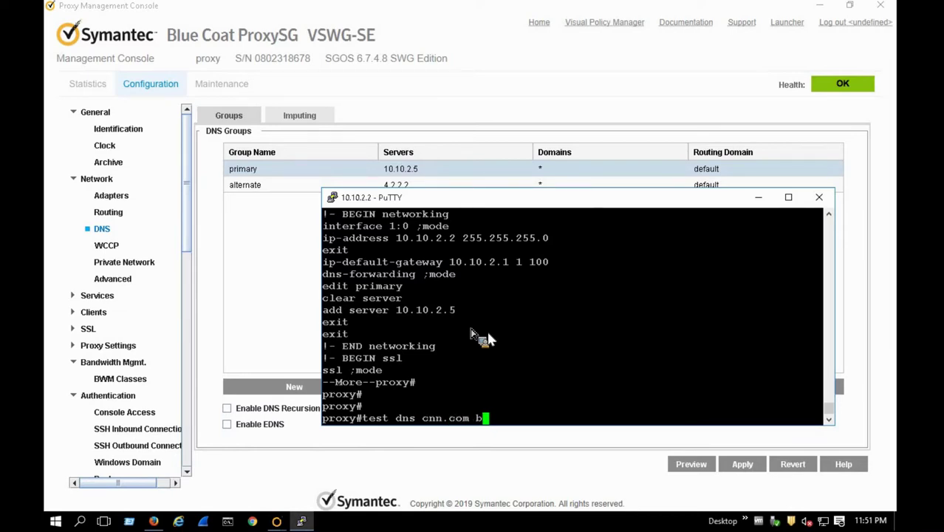
type("ypass-cac")
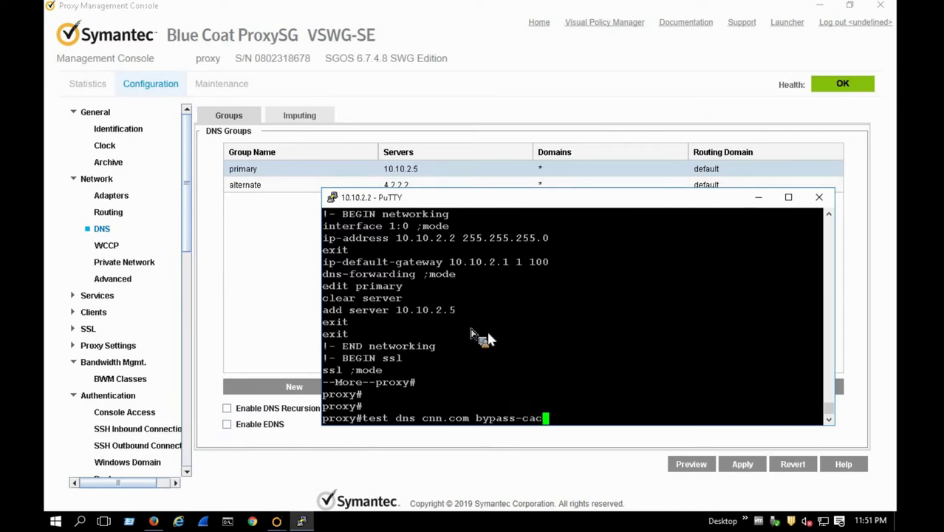
type("he")
key("Return")
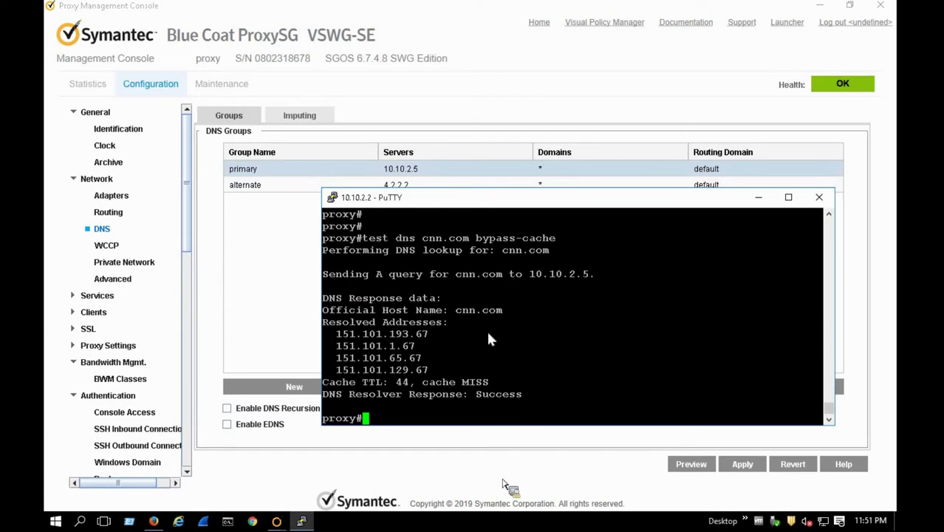
left_click_drag(329, 333, 419, 378)
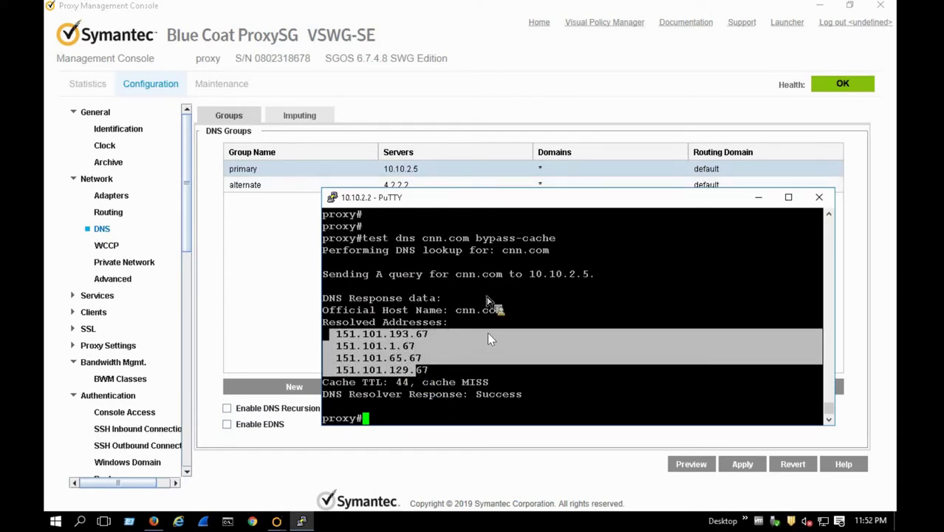
triple_click(527, 278)
left_click_drag(526, 276, 612, 289)
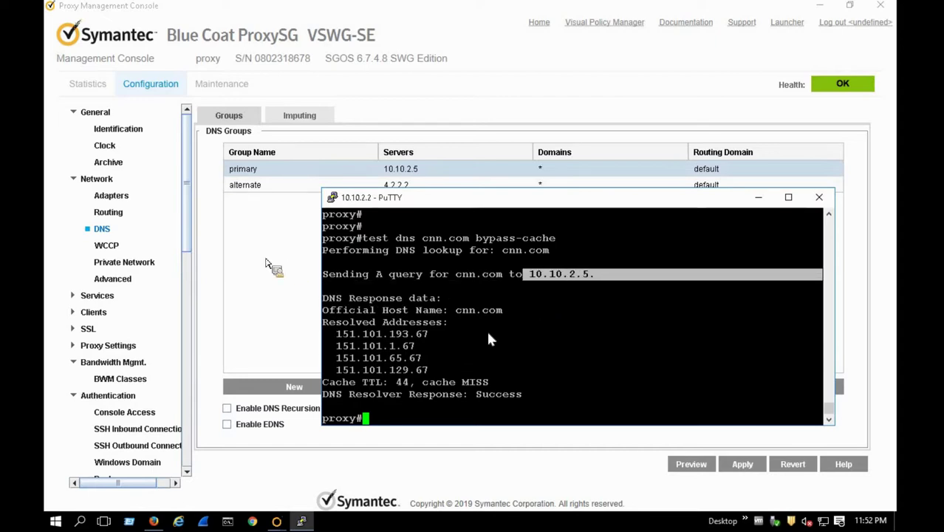
Set the primary DNS group's server to 10.10.2.25 in the Proxy Management Console and apply the change.
left_click(405, 175)
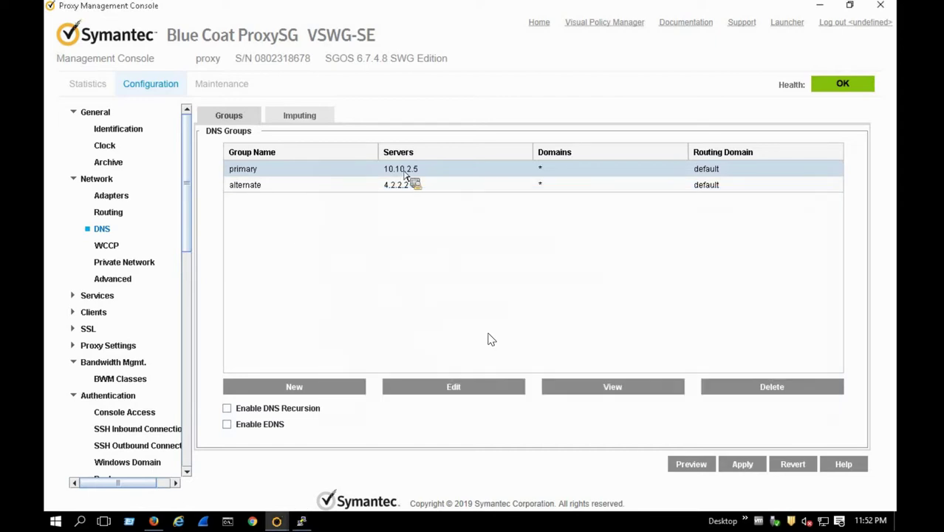
left_click(454, 389)
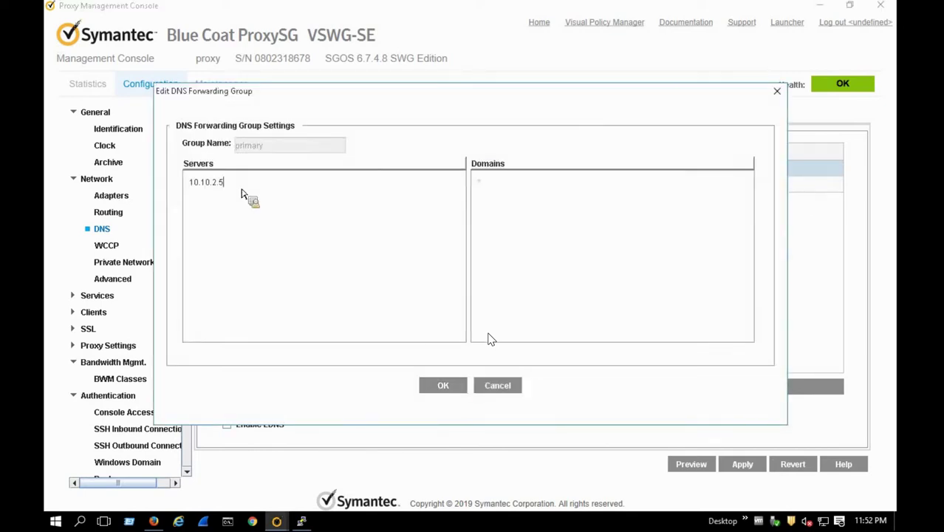
key("BackSpace")
type("25")
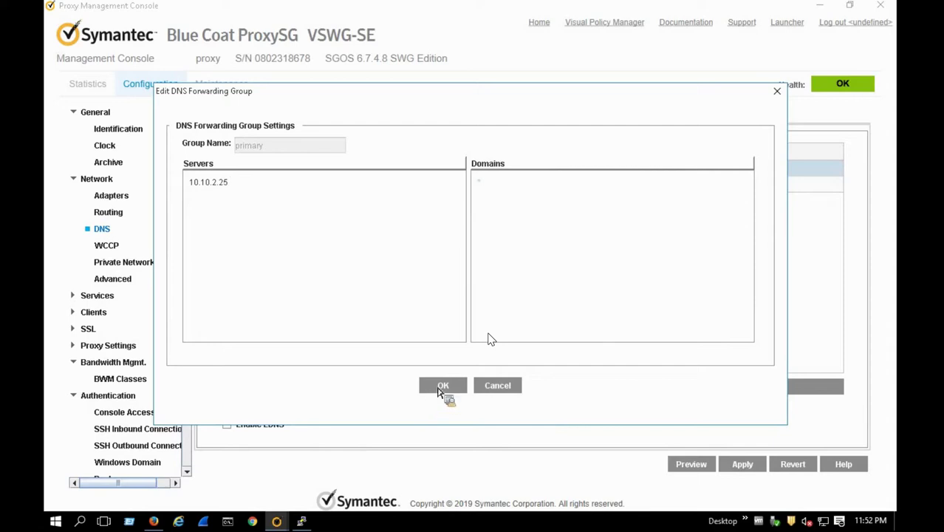
left_click(444, 386)
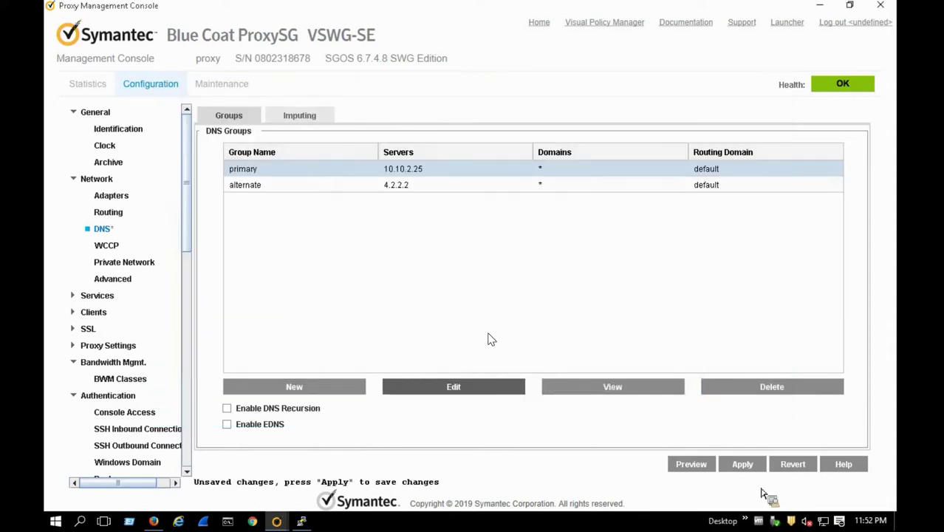
left_click(750, 465)
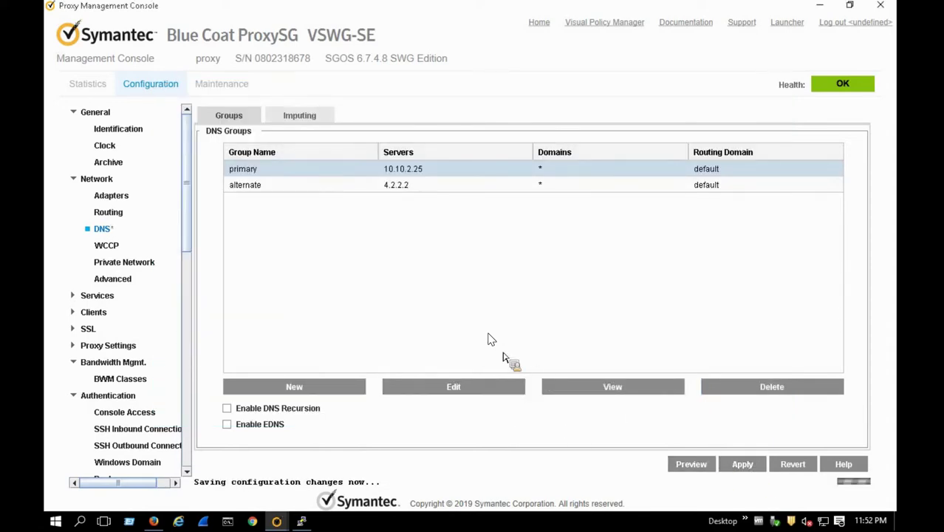
left_click(472, 303)
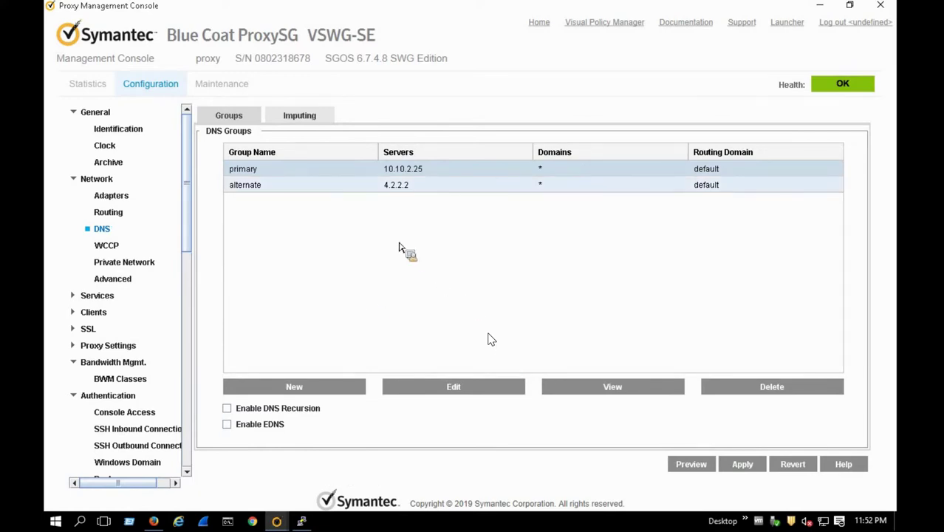
Switch to PuTTY, rerun "test dns cnn.com bypass-cache", and compare the resolver response with the configured DNS groups.
left_click(300, 523)
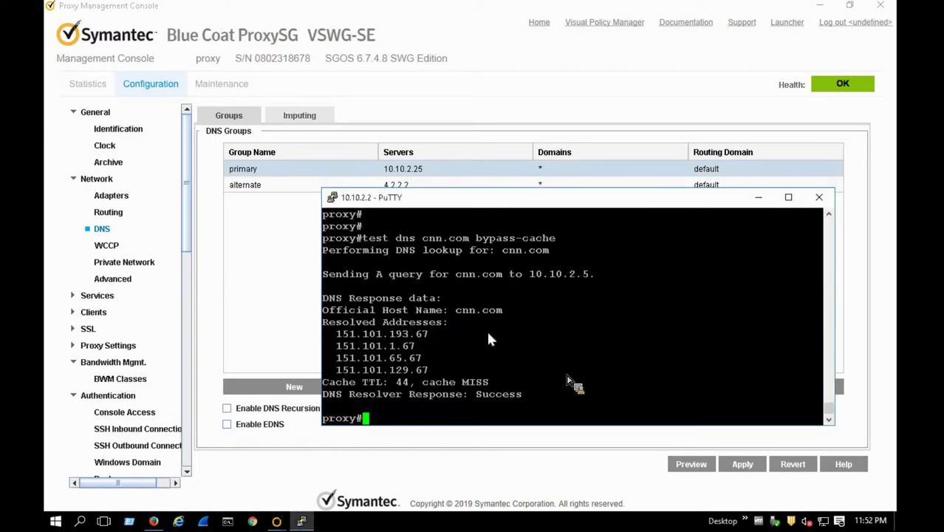
key("Up")
key("Return")
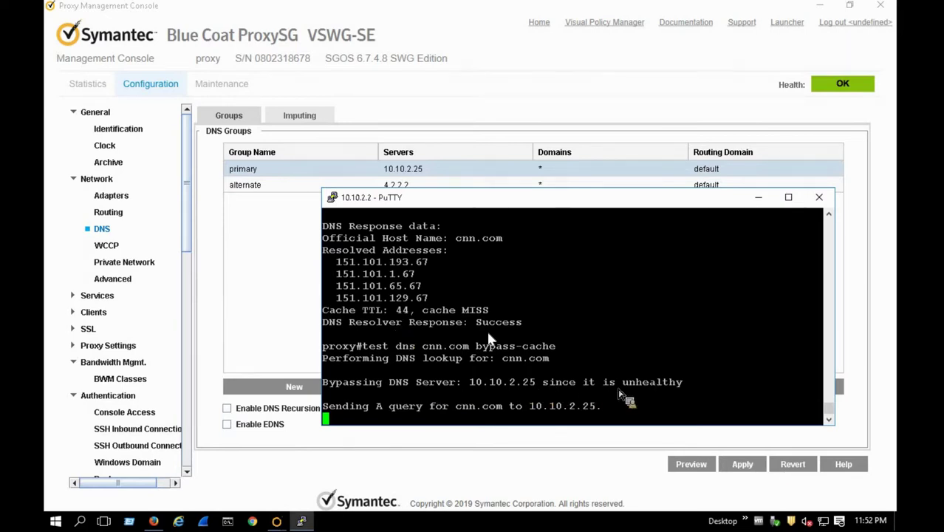
left_click_drag(619, 390, 488, 399)
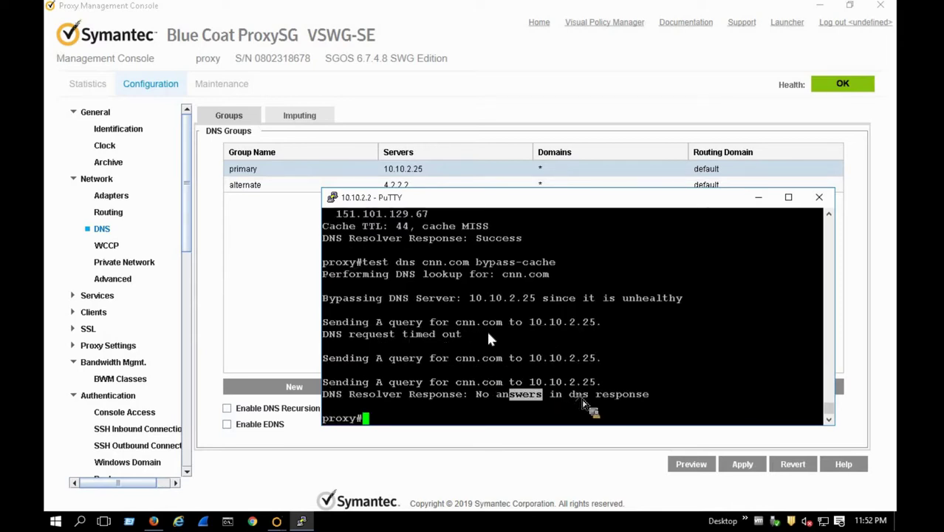
triple_click(584, 323)
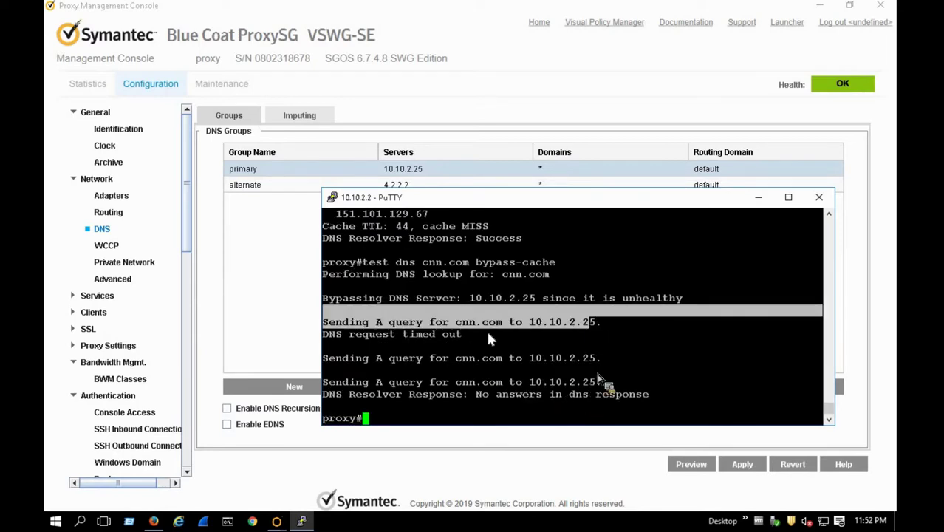
left_click(595, 423)
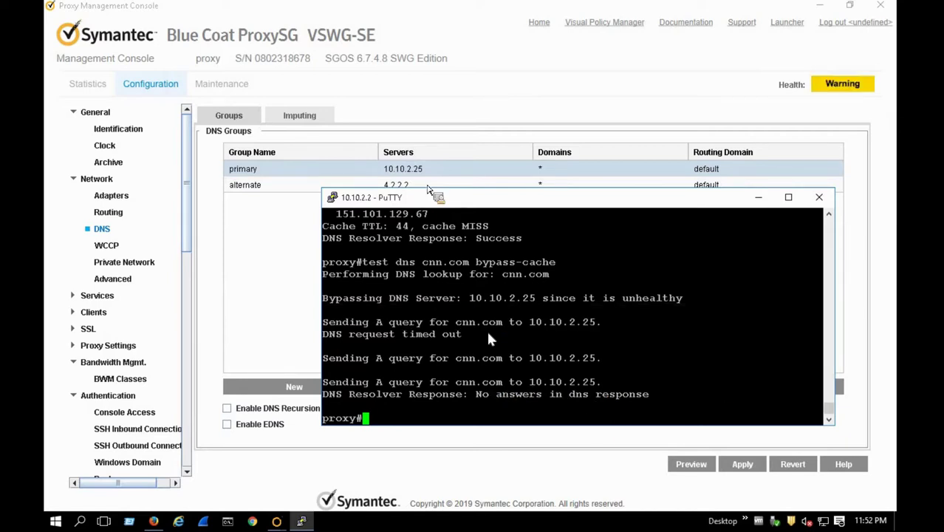
left_click_drag(435, 199, 432, 218)
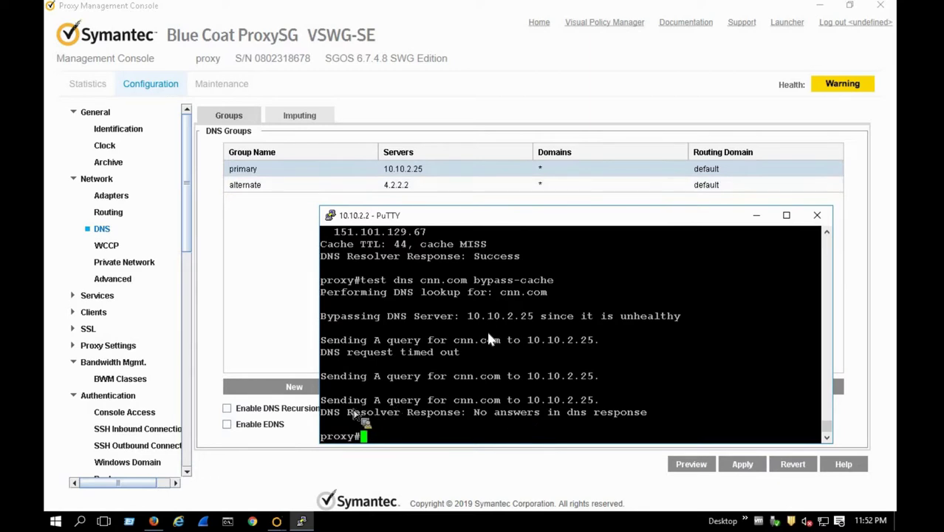
left_click_drag(347, 414, 670, 392)
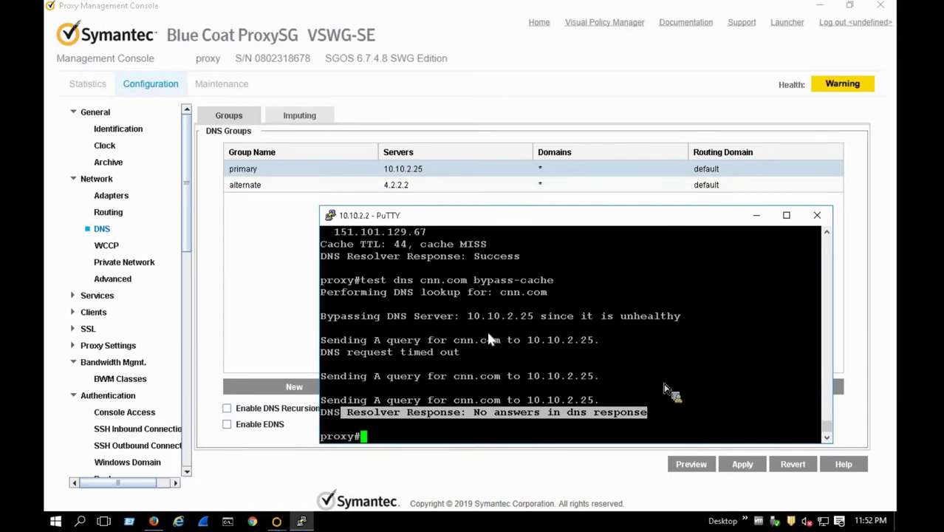
left_click(535, 357)
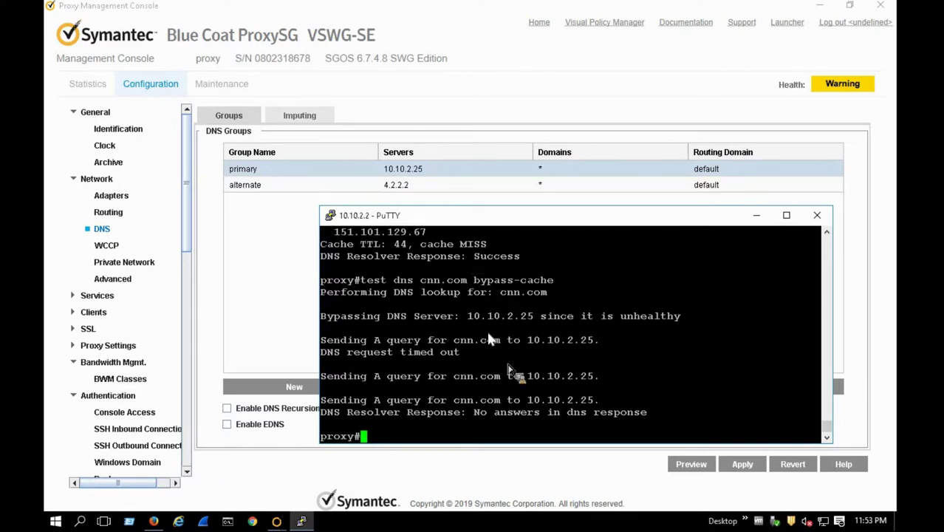
Test DNS resolution of a made-up domain by running "test dns 3549834kldfdfs.org bypass-cache".
key("Up")
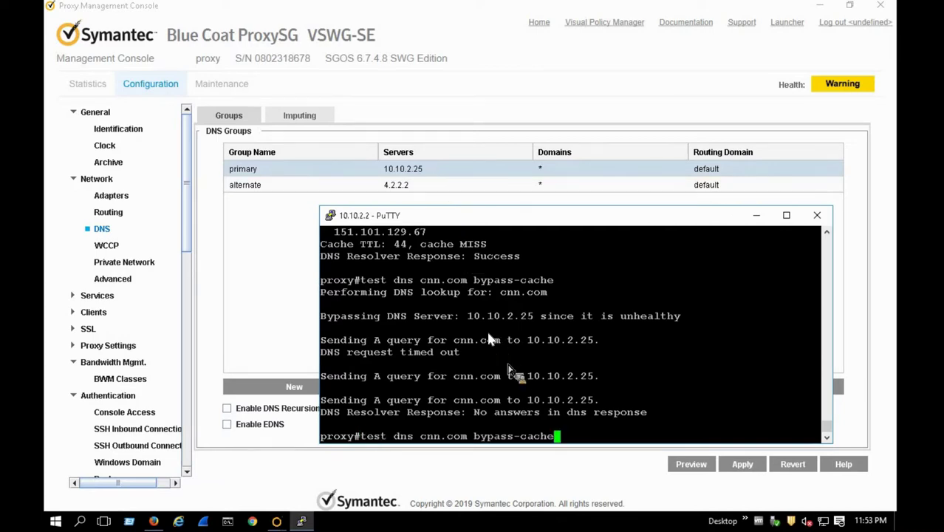
key("BackSpace")
key("BackSpace")
key("BackSpace")
key("BackSpace")
key("BackSpace")
key("BackSpace")
key("BackSpace")
key("BackSpace")
key("BackSpace")
key("BackSpace")
key("BackSpace")
key("BackSpace")
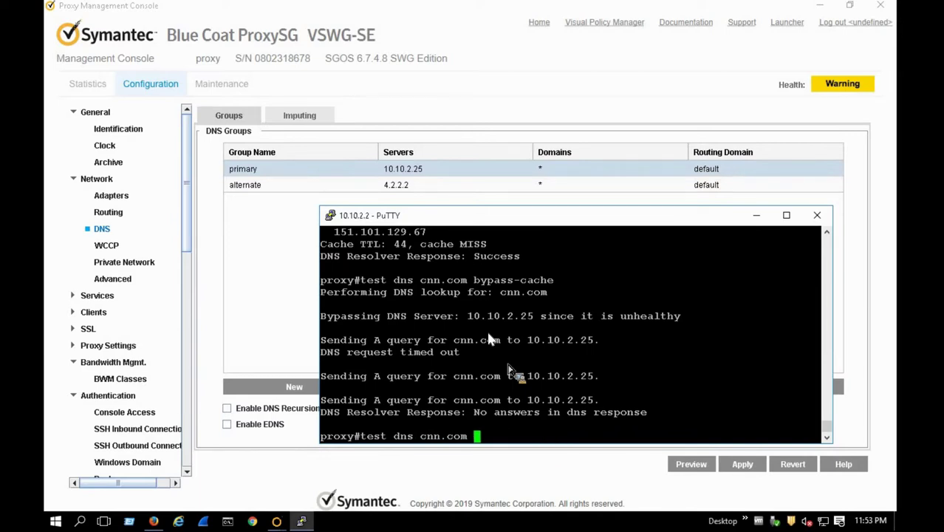
key("BackSpace")
key("BackSpace")
key("BackSpace")
key("BackSpace")
key("BackSpace")
key("BackSpace")
key("BackSpace")
key("BackSpace")
type("354")
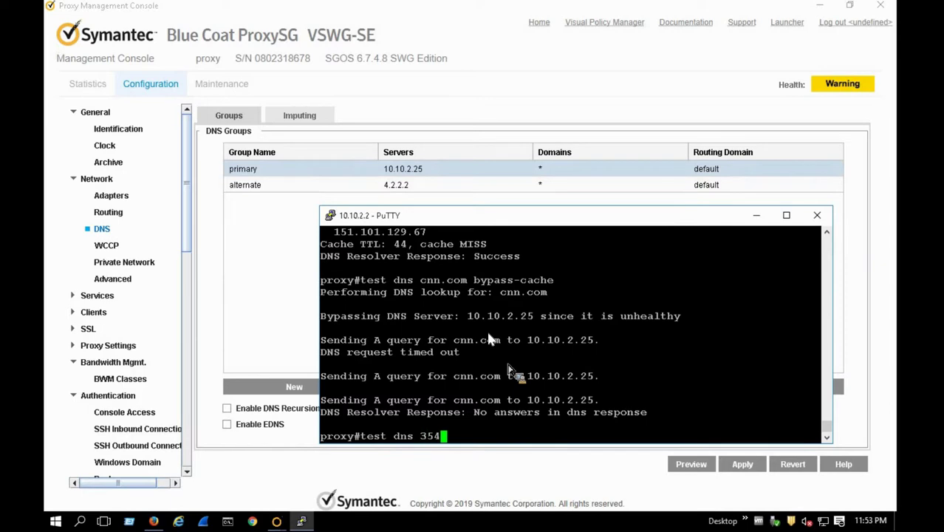
type("9834kldfdfs.")
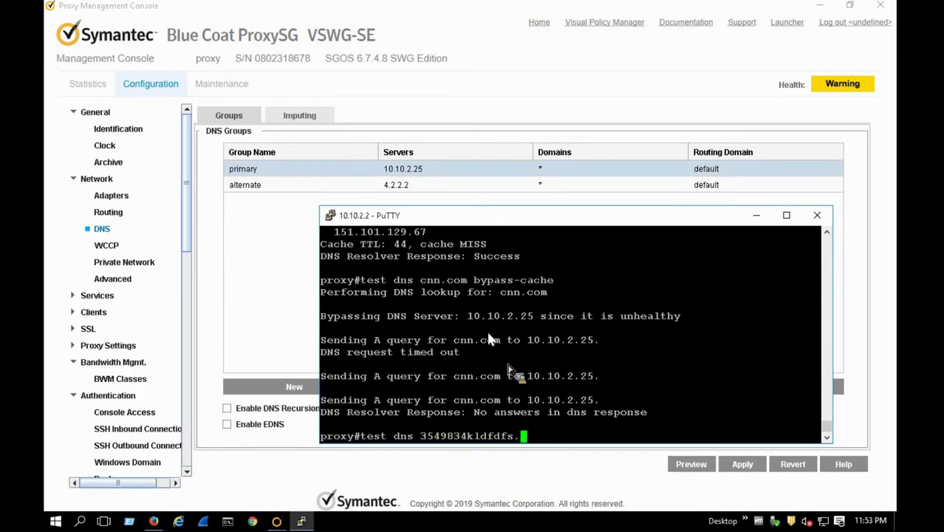
type("org bypas")
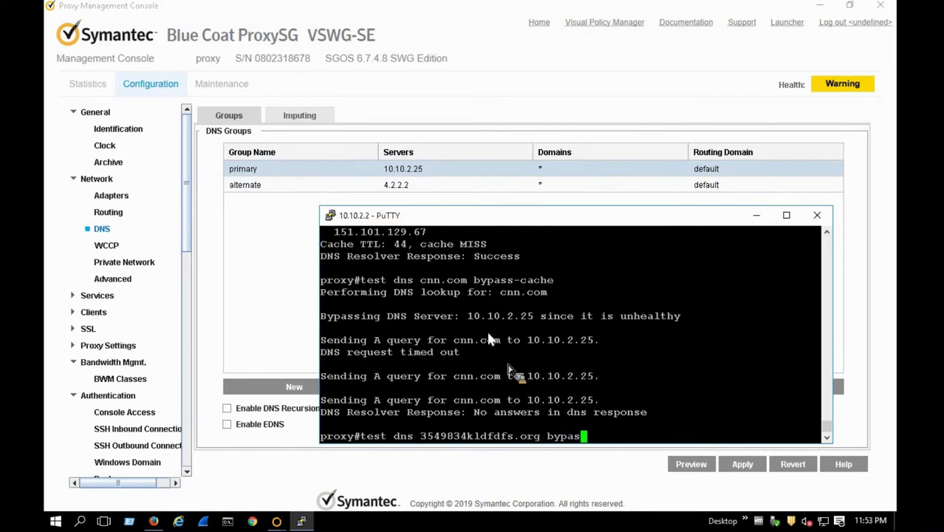
type("s-cache")
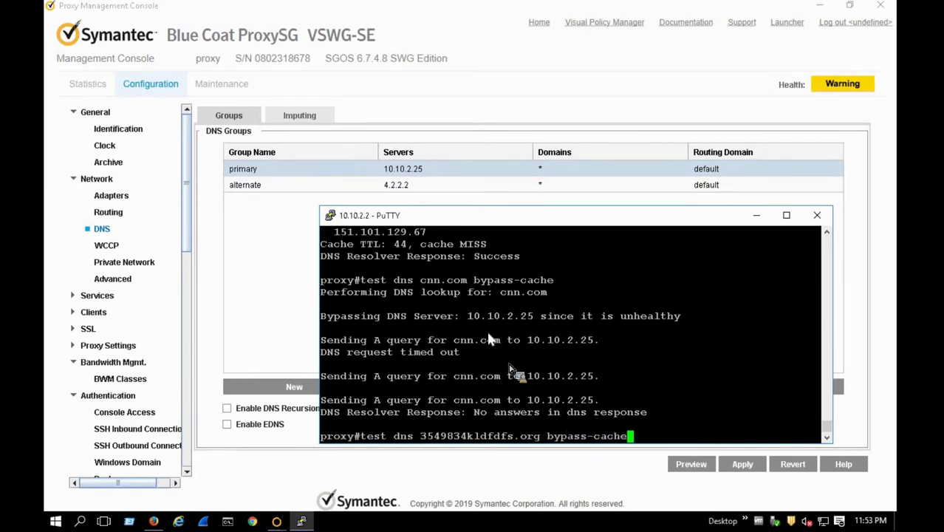
key("Return")
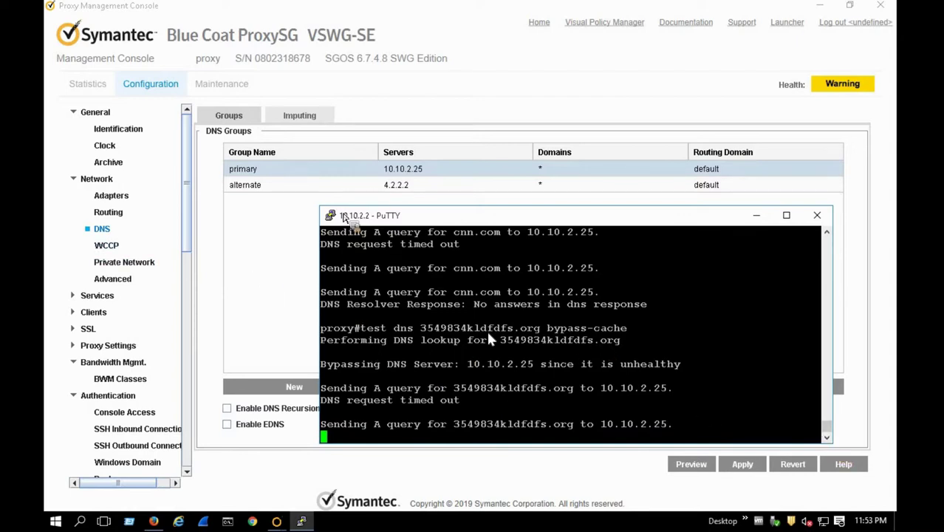
Restore the primary DNS group's server to 10.10.2.5 in the Proxy Management Console and apply the change.
left_click(380, 200)
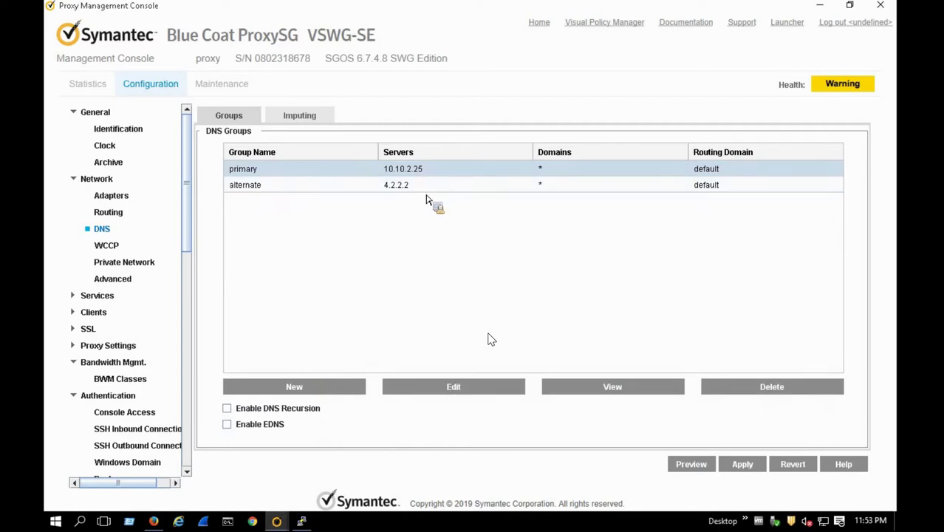
left_click(459, 390)
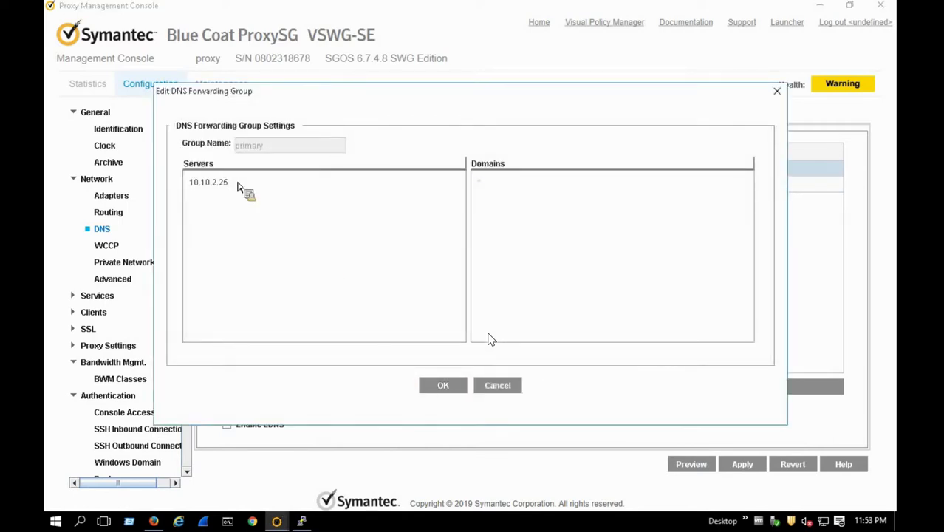
left_click(237, 186)
key("BackSpace")
key("BackSpace")
type("5")
left_click(443, 385)
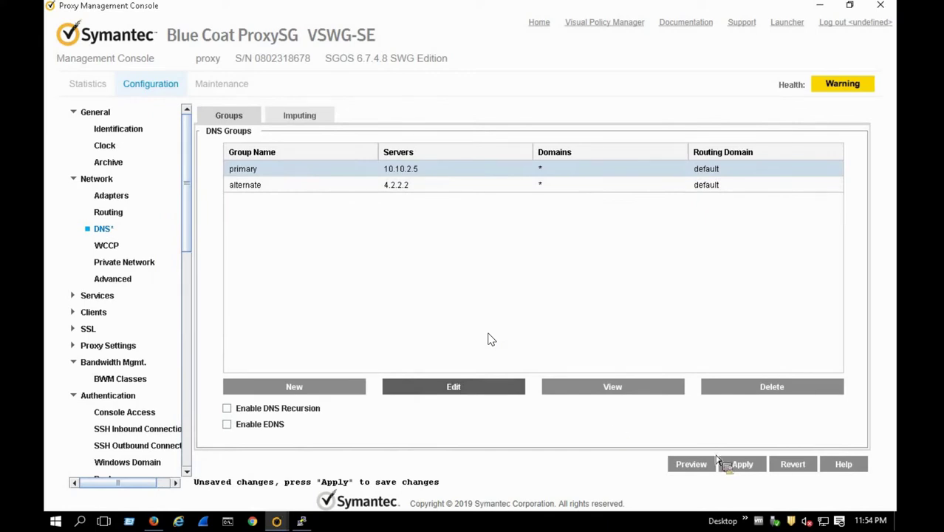
left_click(743, 464)
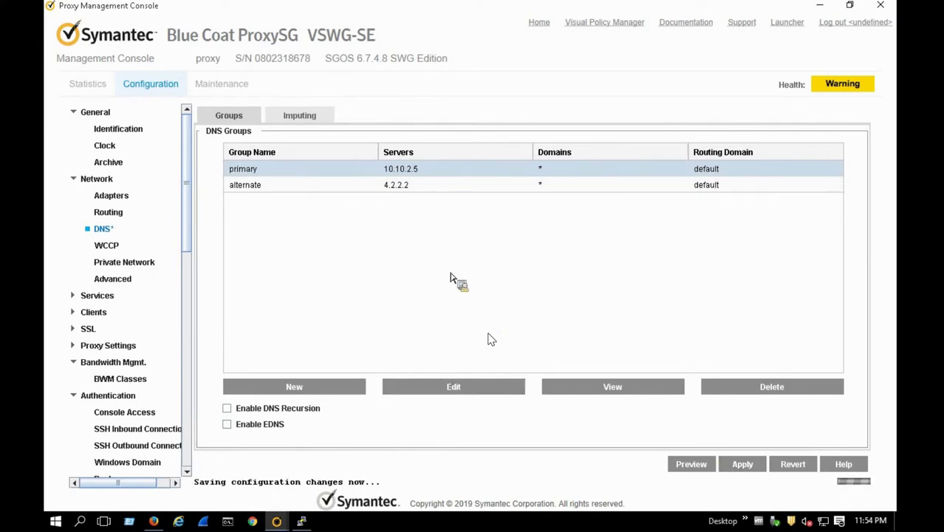
left_click(467, 299)
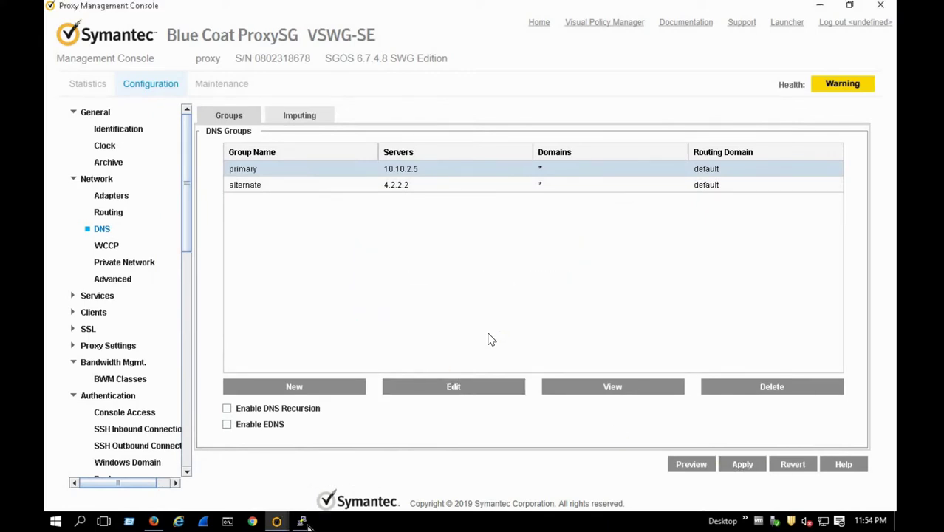
Switch to PuTTY and rerun "test dns 3549834kldfdfs.org bypass-cache" against the restored primary DNS server.
key("alt+Tab")
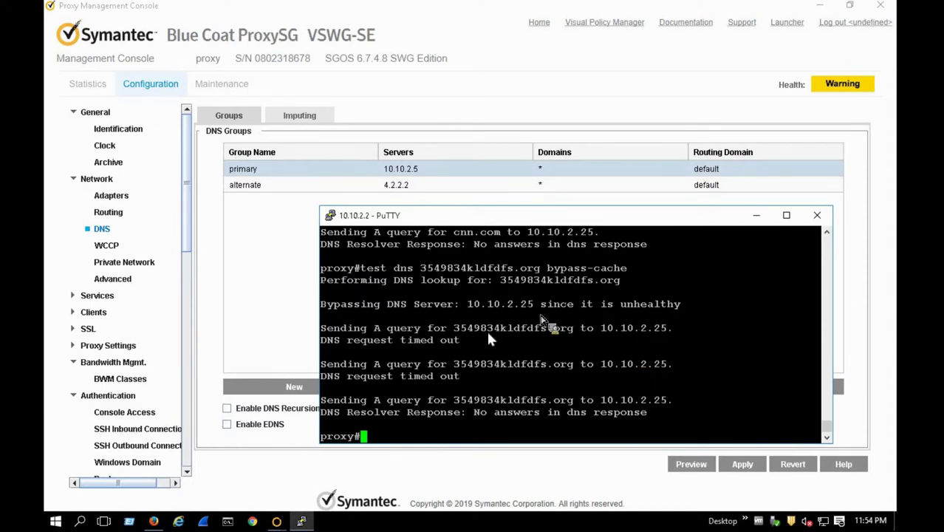
key("Up")
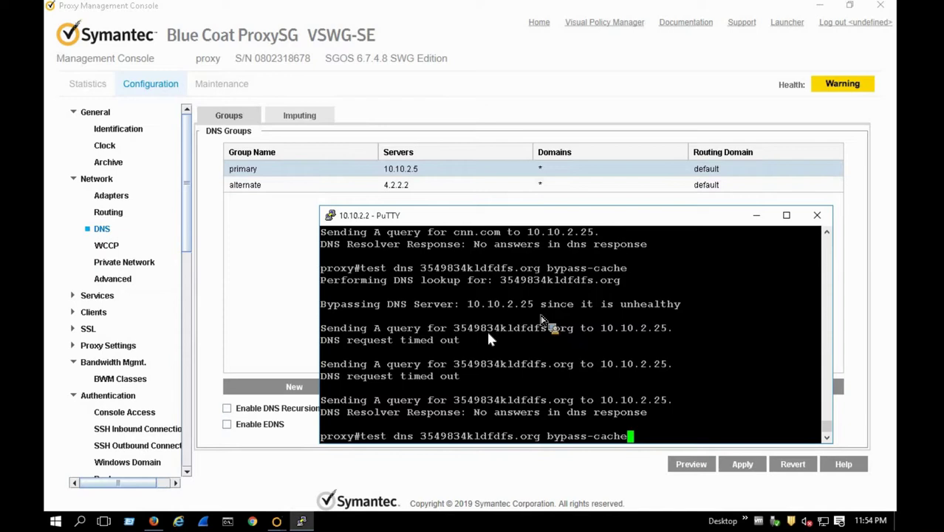
key("Return")
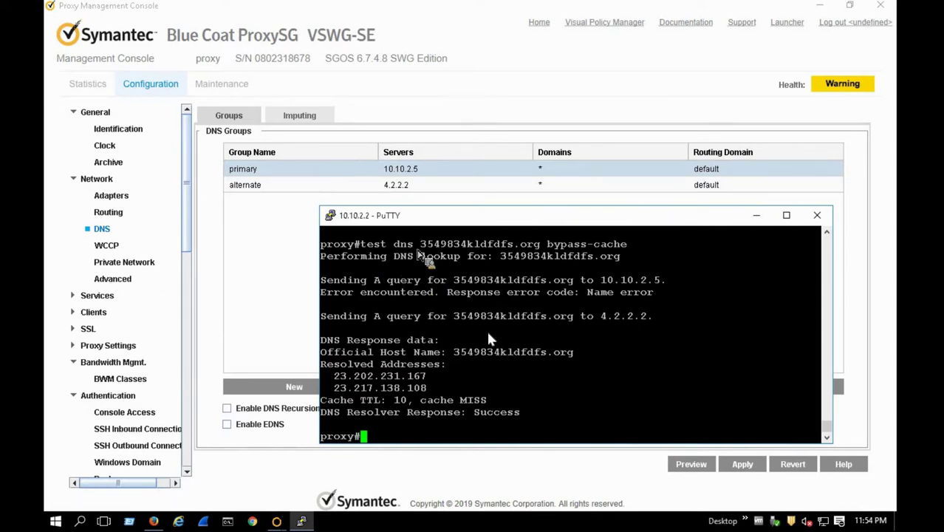
Examine the made-up domain's lookup output: the servers queried, each server's response, and the resolved addresses.
left_click_drag(420, 245, 545, 250)
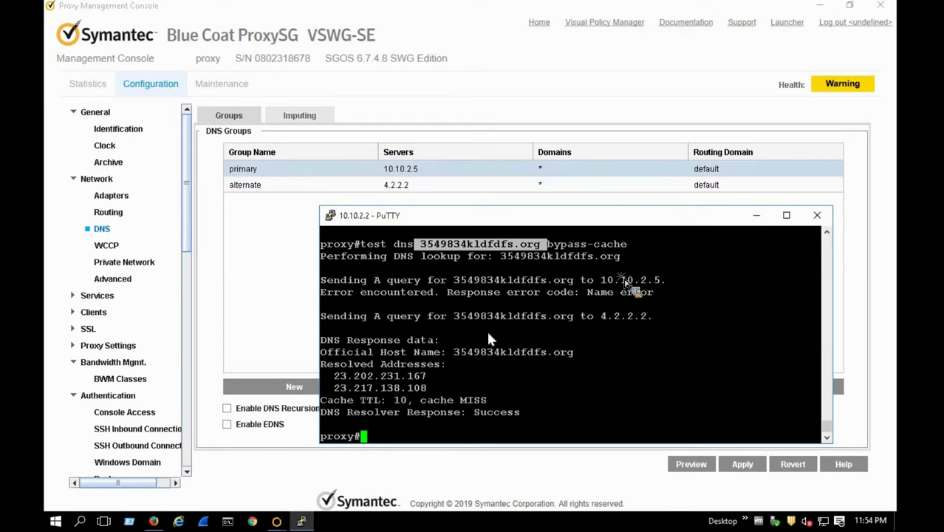
left_click_drag(595, 281, 681, 287)
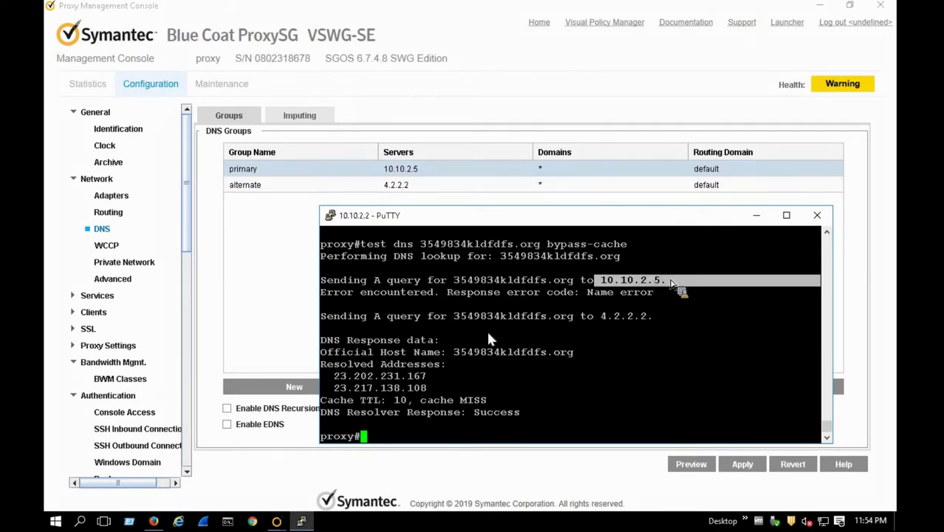
left_click(596, 299)
left_click_drag(582, 299, 659, 302)
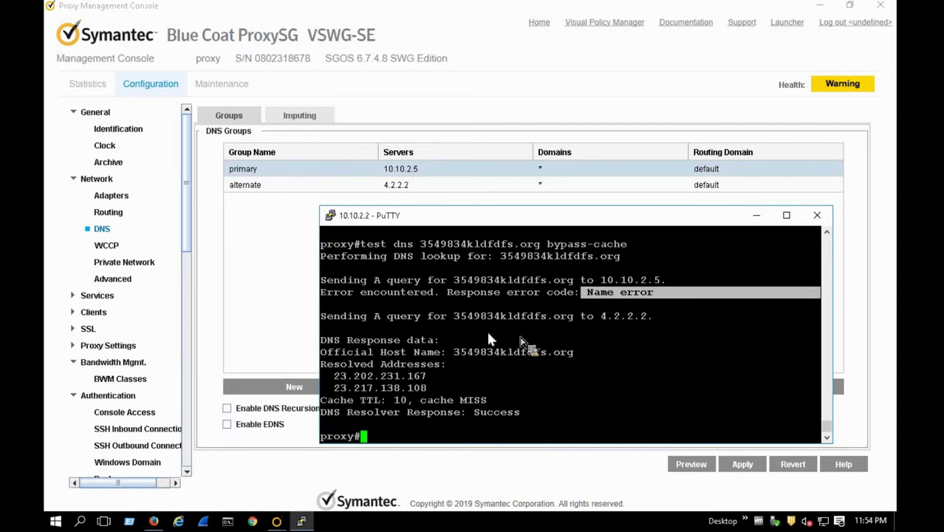
left_click(597, 326)
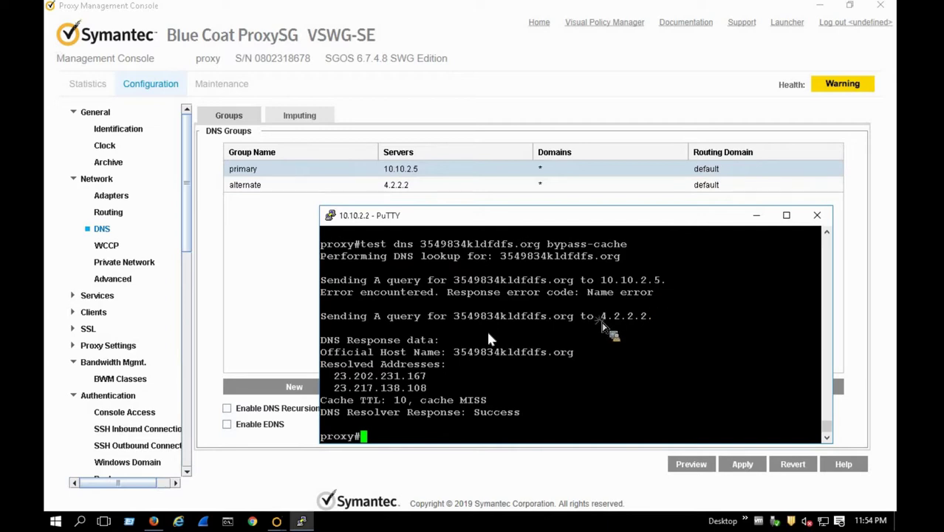
double_click(636, 330)
left_click_drag(656, 330, 621, 318)
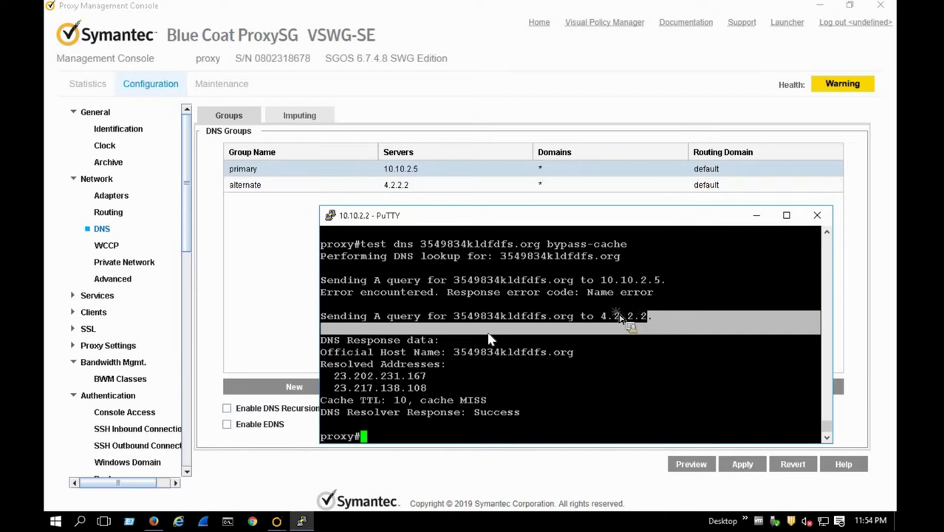
left_click(448, 397)
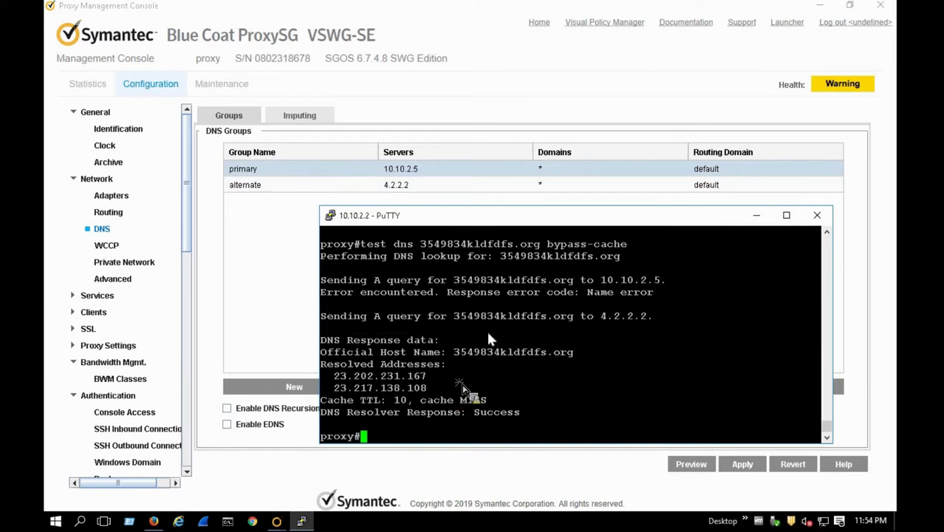
left_click_drag(462, 391, 331, 376)
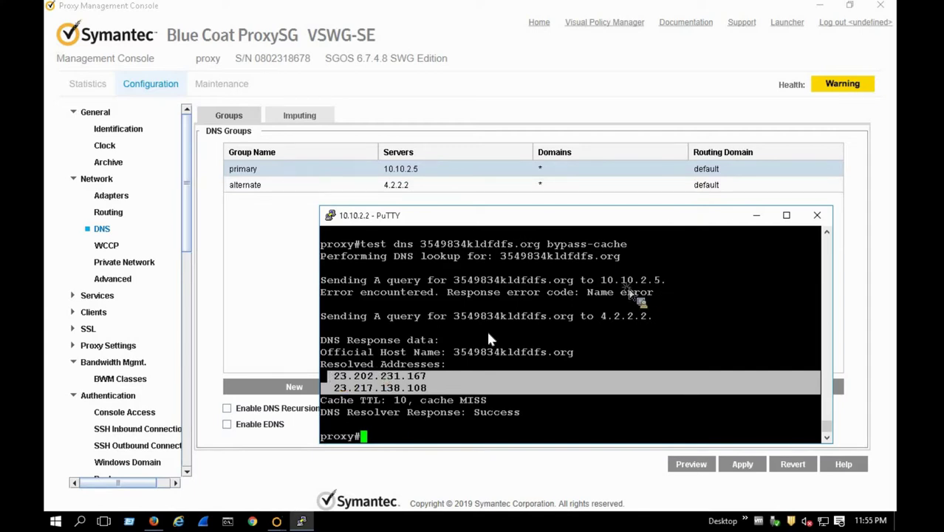
left_click_drag(618, 294, 581, 278)
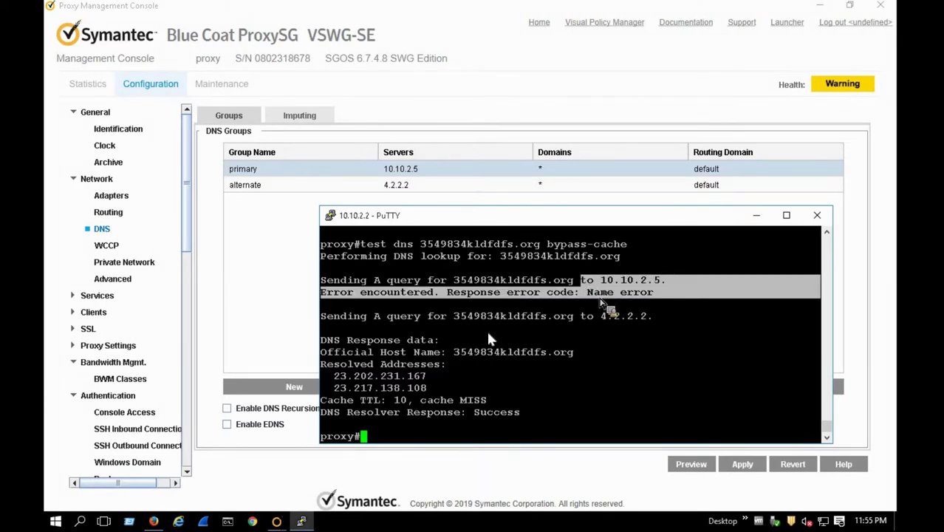
left_click(653, 331)
left_click_drag(653, 325, 591, 311)
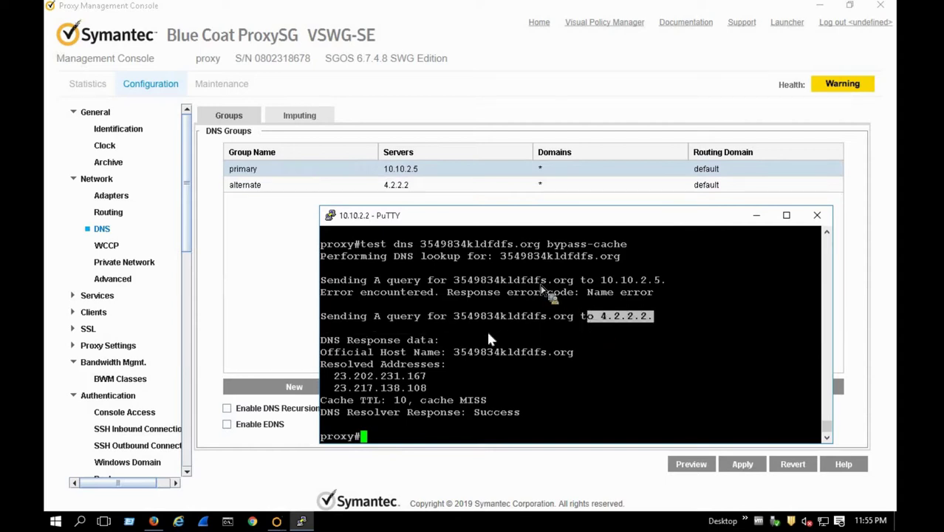
left_click(532, 386)
Test DNS resolution of cnn.com by running "test dns cnn.com bypass-cache".
key("Up")
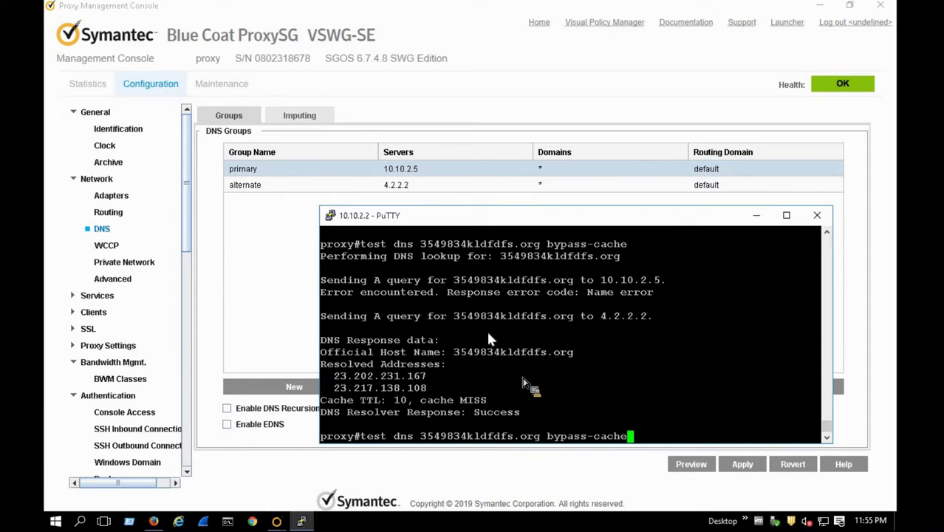
key("Up")
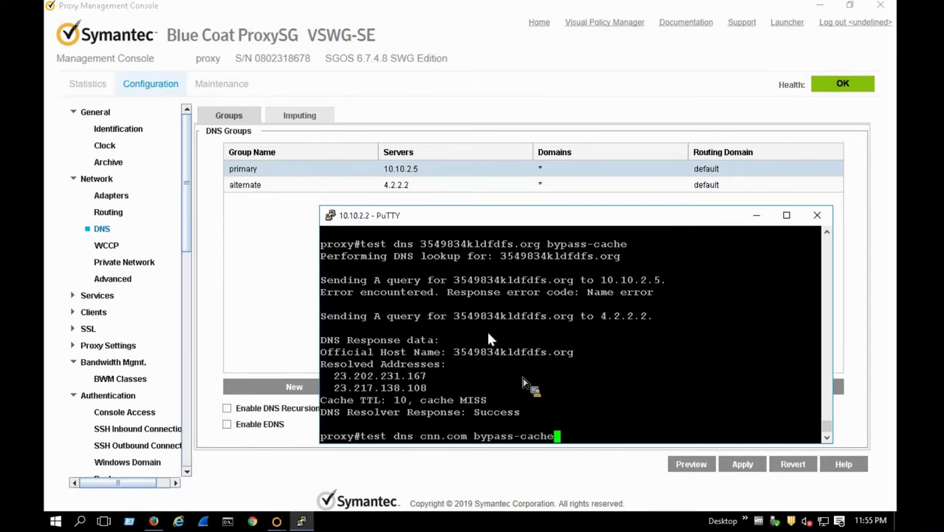
key("Return")
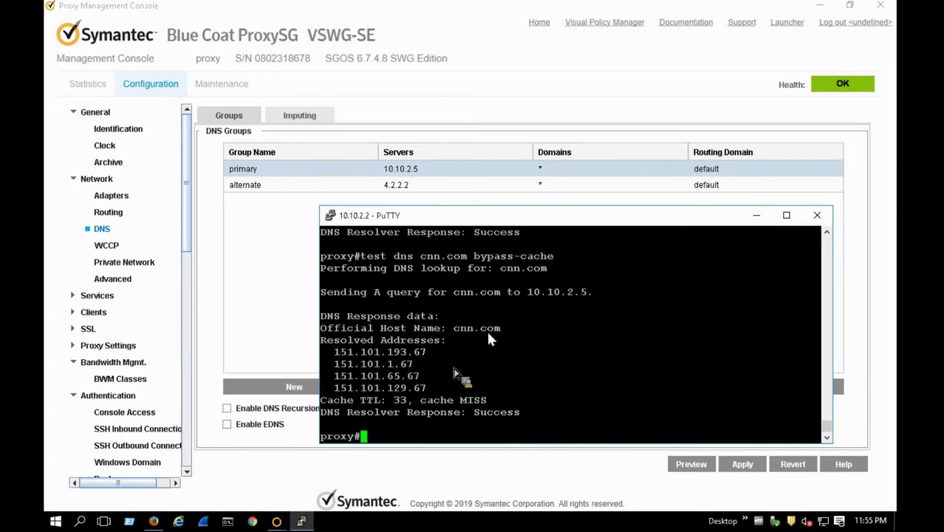
Switch to the Proxy Management Console and add 8.8.8.8 as a second server in the primary DNS group.
left_click_drag(406, 183, 429, 391)
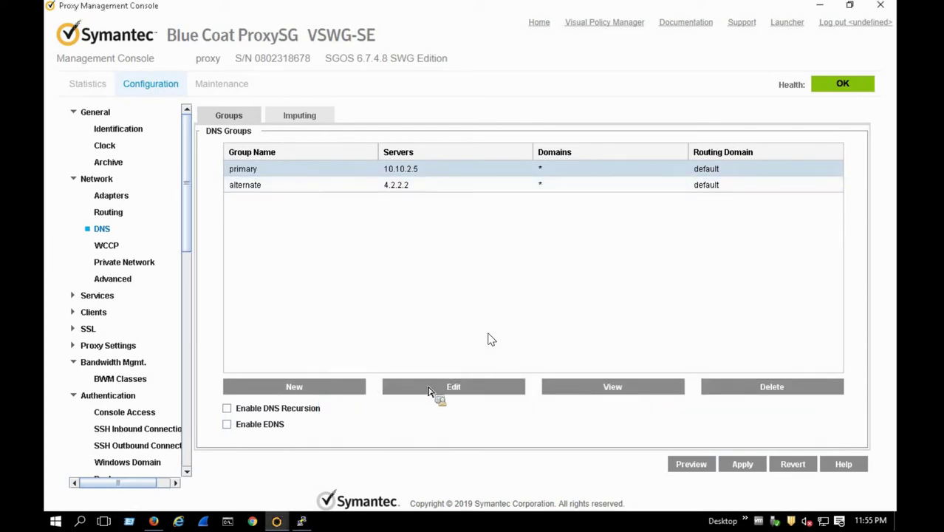
left_click(429, 392)
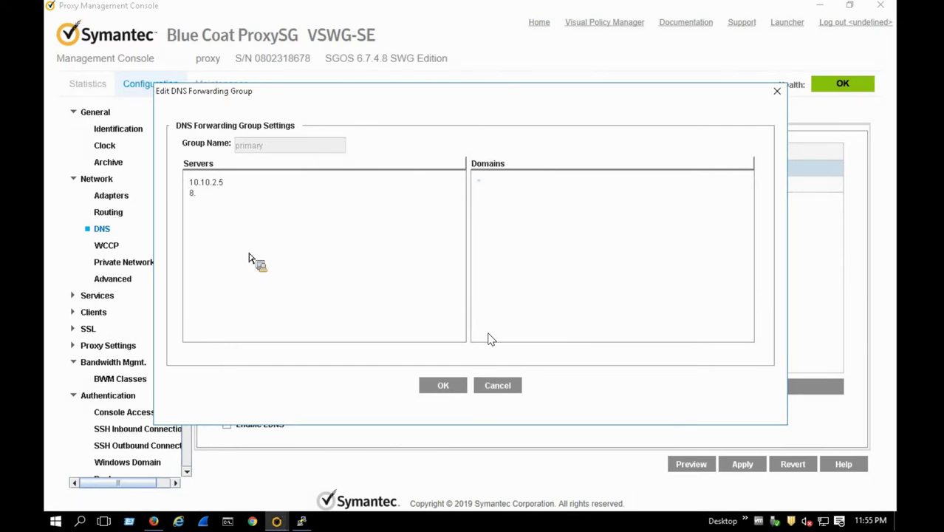
type(".8.8")
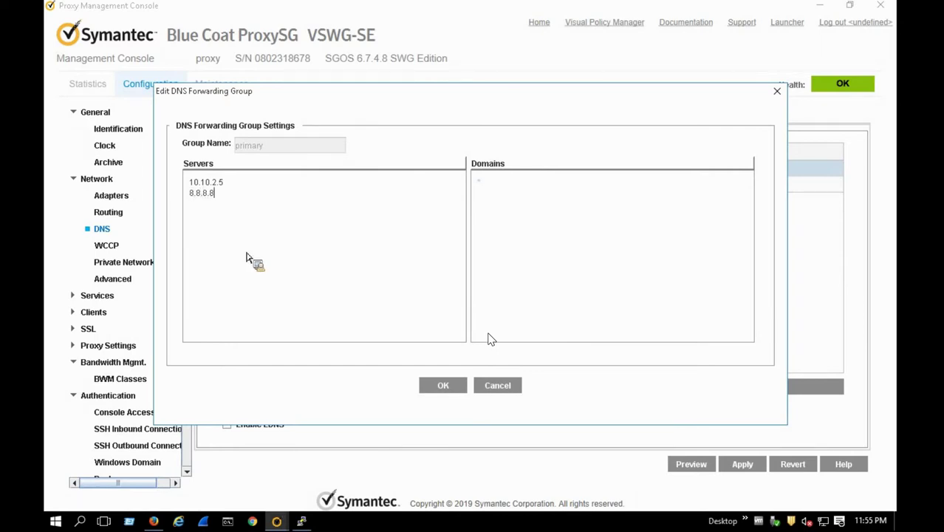
left_click(445, 390)
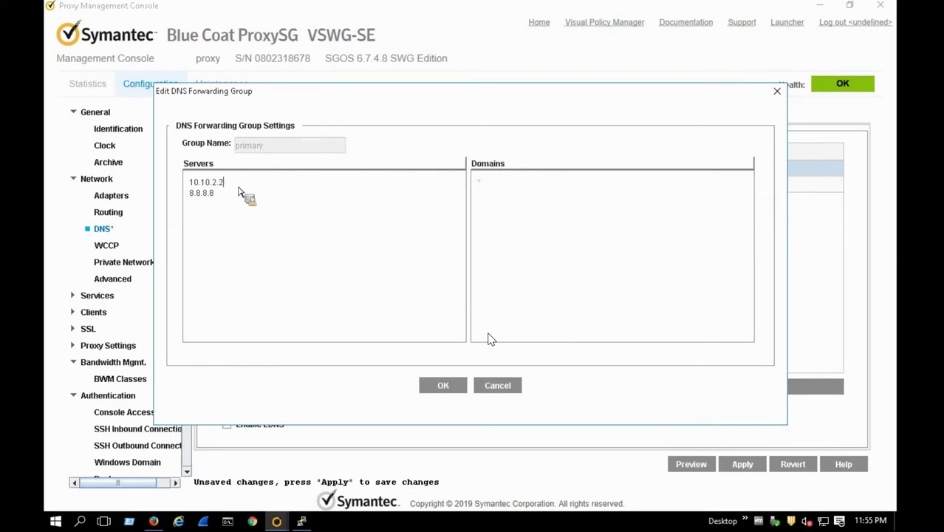
Change the primary DNS group's first server to 10.10.2.25 and apply the changes to the proxy.
key("BackSpace")
type("25")
left_click(443, 388)
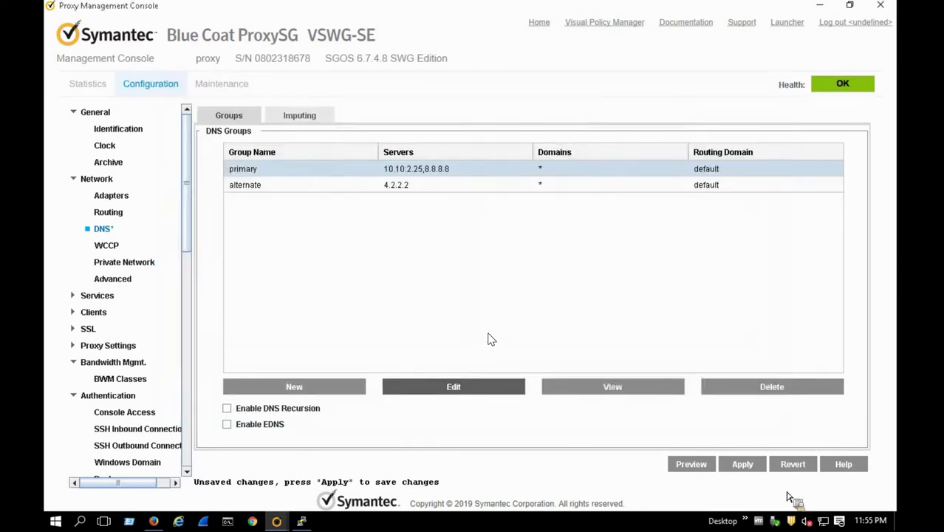
left_click(745, 466)
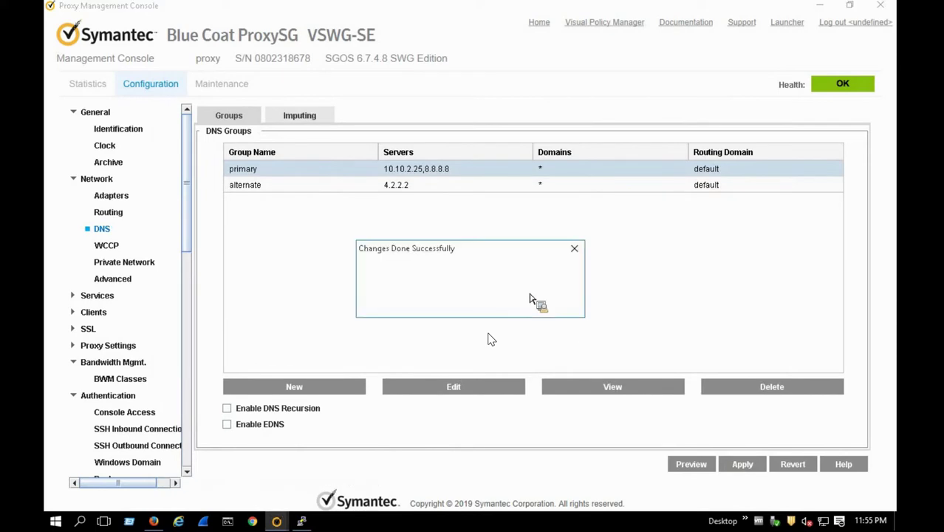
left_click(469, 302)
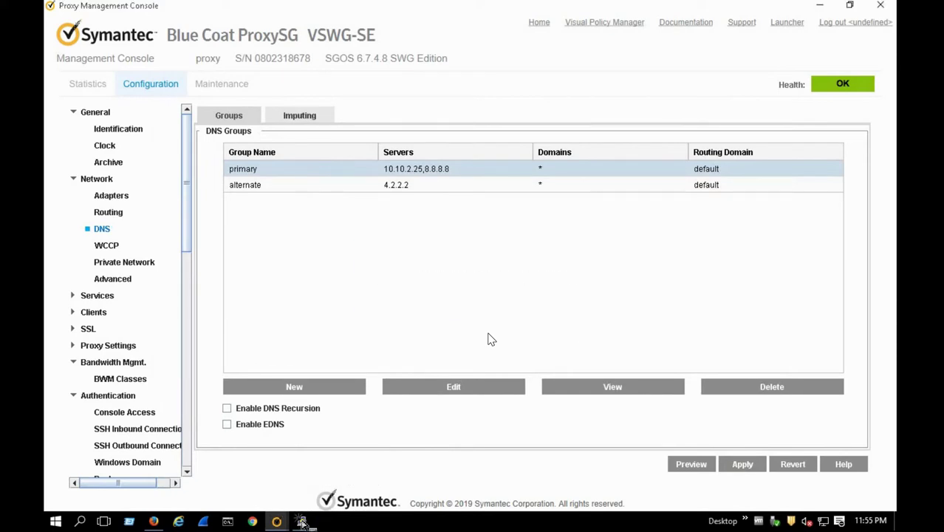
Switch to PuTTY, rerun "test dns cnn.com bypass-cache", and examine which DNS servers the lookup uses.
key("alt+Tab")
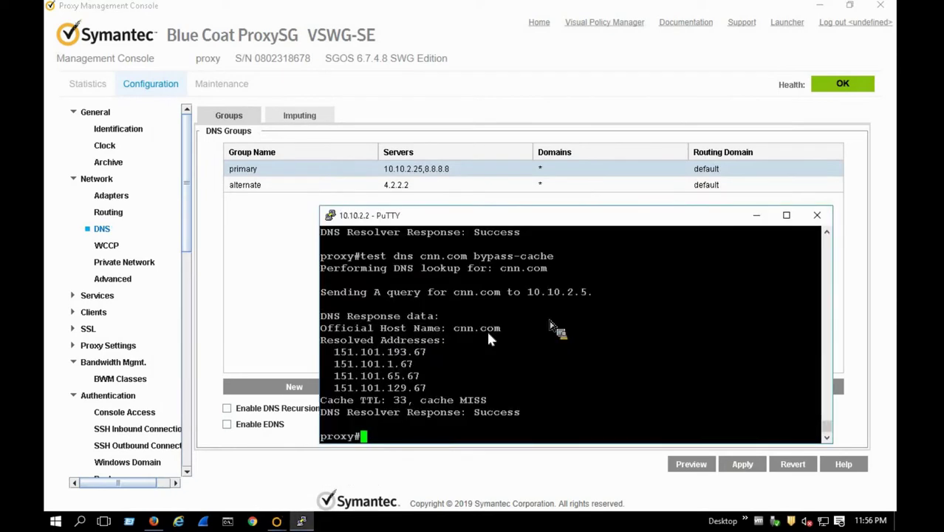
key("Up")
key("Return")
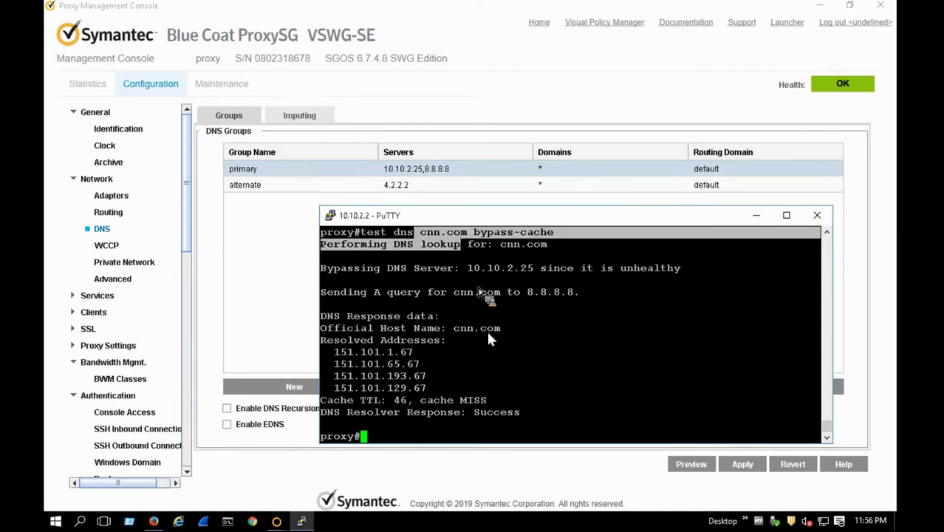
double_click(543, 276)
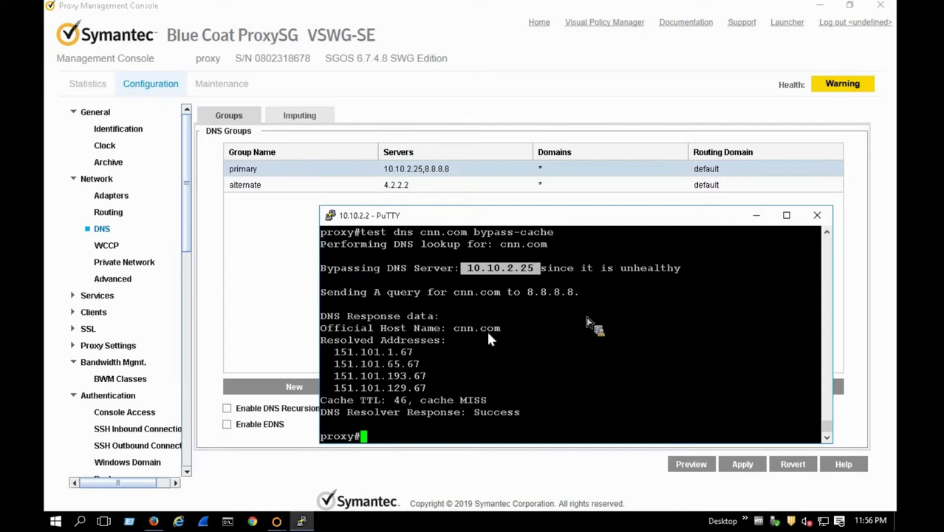
left_click(519, 345)
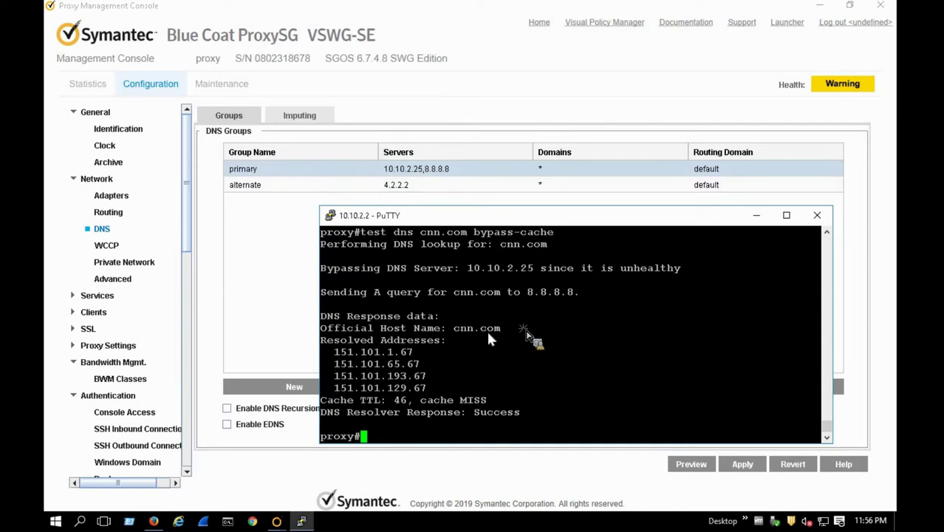
left_click_drag(526, 330, 513, 328)
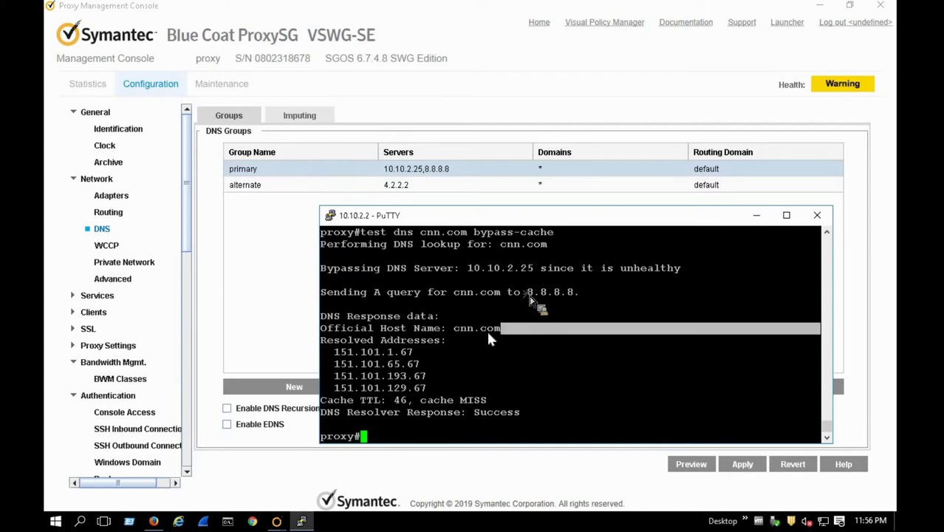
double_click(528, 294)
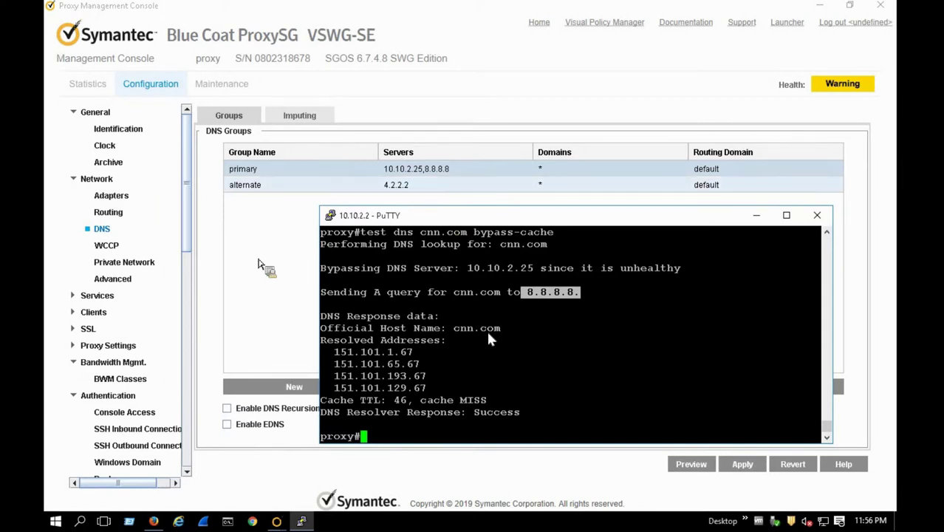
In the Proxy Management Console, create a DNS forwarding group named Intranet with server 10.10.2.5 and domain example.com, and apply the change.
left_click(274, 283)
left_click_drag(258, 183, 295, 386)
left_click(295, 386)
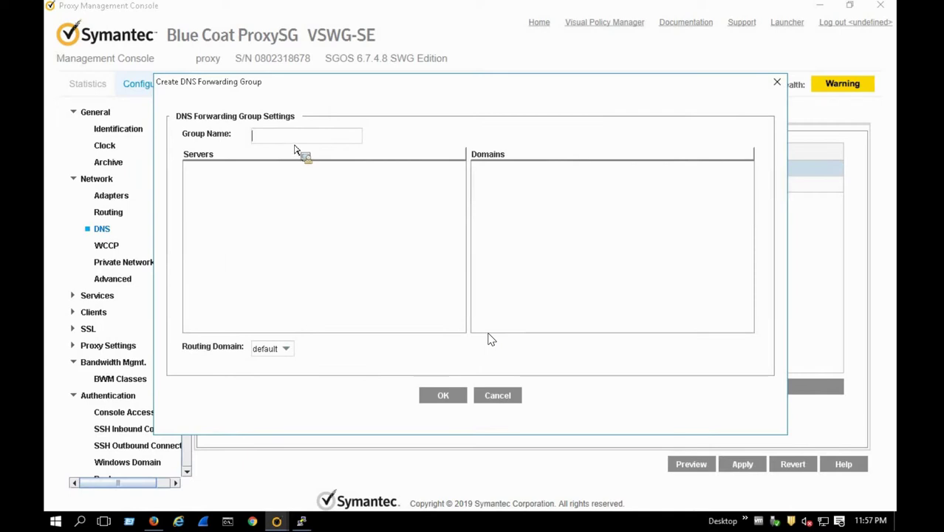
type("Intranet")
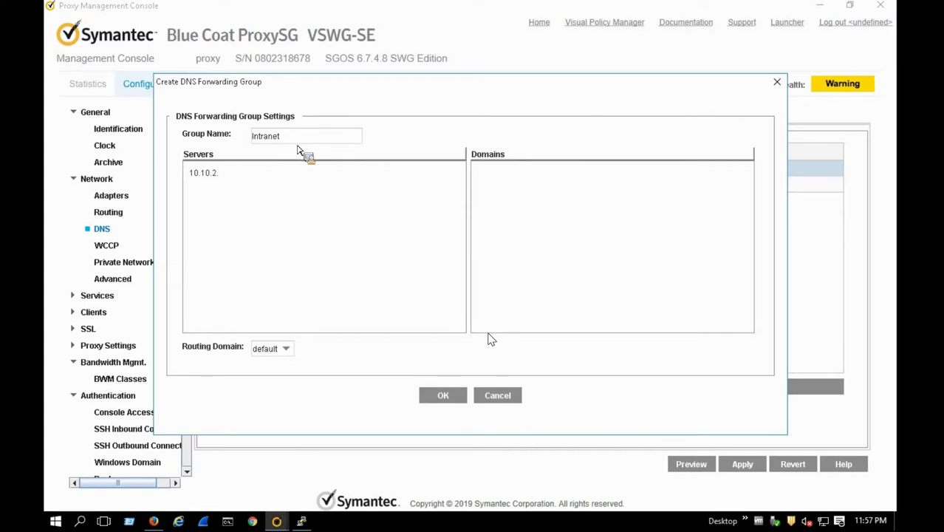
type("5")
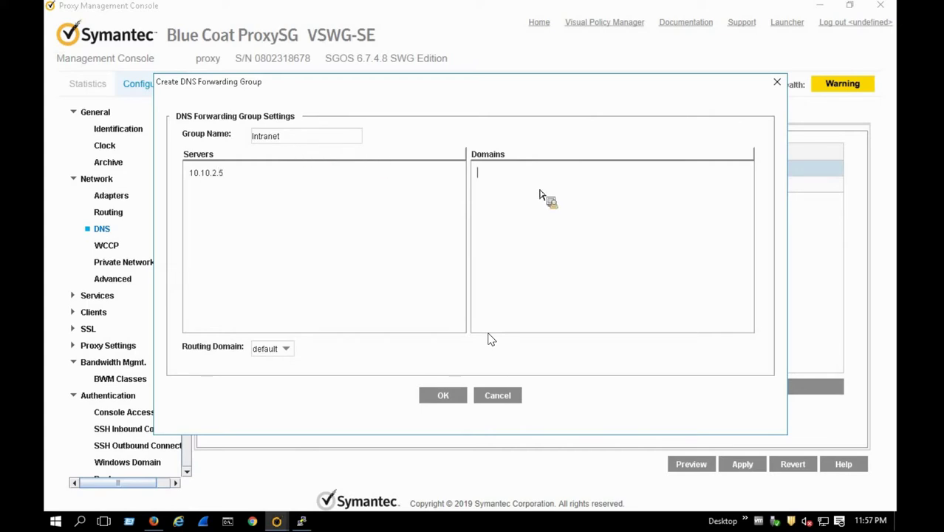
type("example.com")
left_click(450, 398)
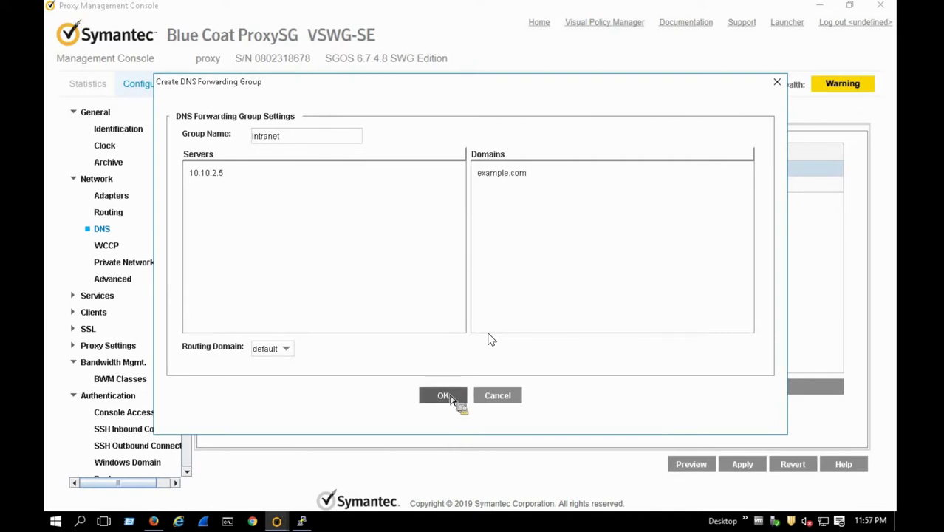
left_click(414, 207)
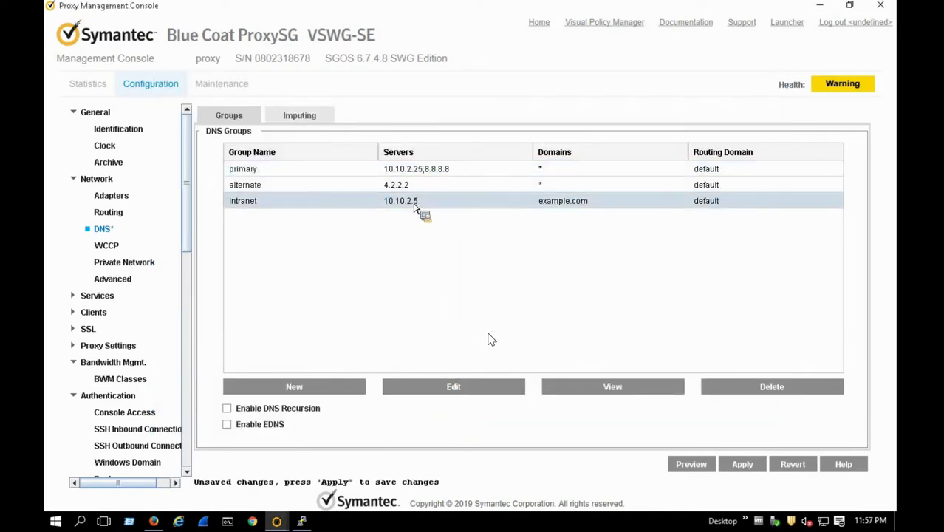
left_click(741, 464)
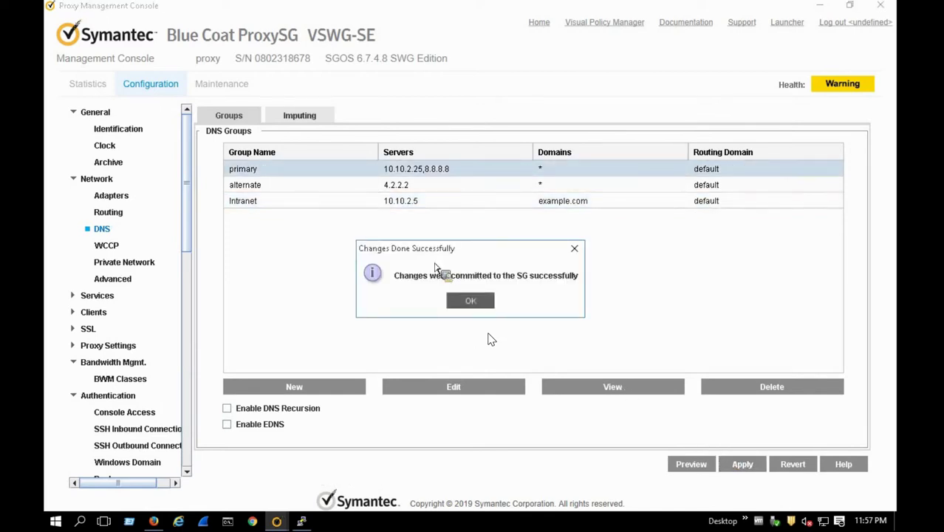
key("Return")
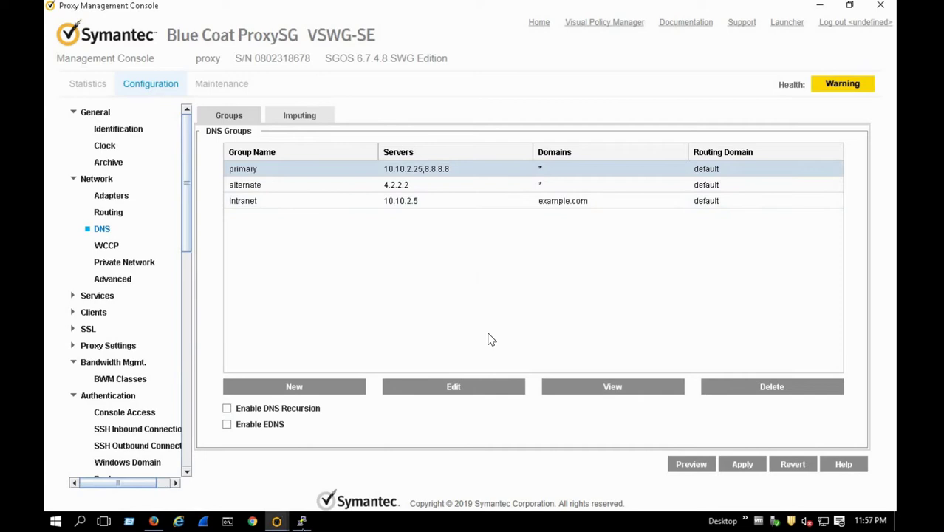
Switch to PuTTY and test name resolution for the intranet host with "test dns server.example.com".
key("alt+Tab")
key("Up")
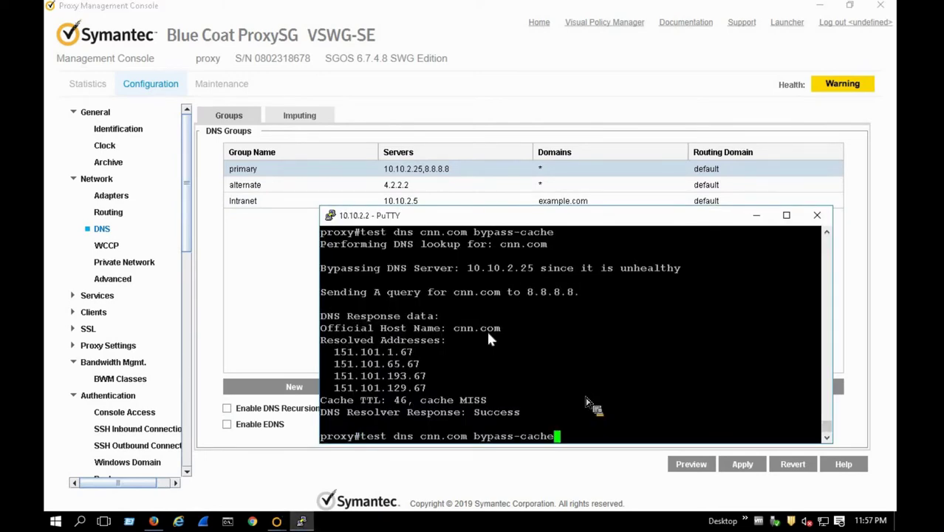
key("BackSpace")
key("BackSpace")
key("BackSpace")
key("BackSpace")
key("BackSpace")
key("BackSpace")
key("BackSpace")
key("BackSpace")
key("BackSpace")
key("BackSpace")
key("BackSpace")
key("BackSpace")
key("BackSpace")
key("BackSpace")
key("BackSpace")
key("BackSpace")
key("BackSpace")
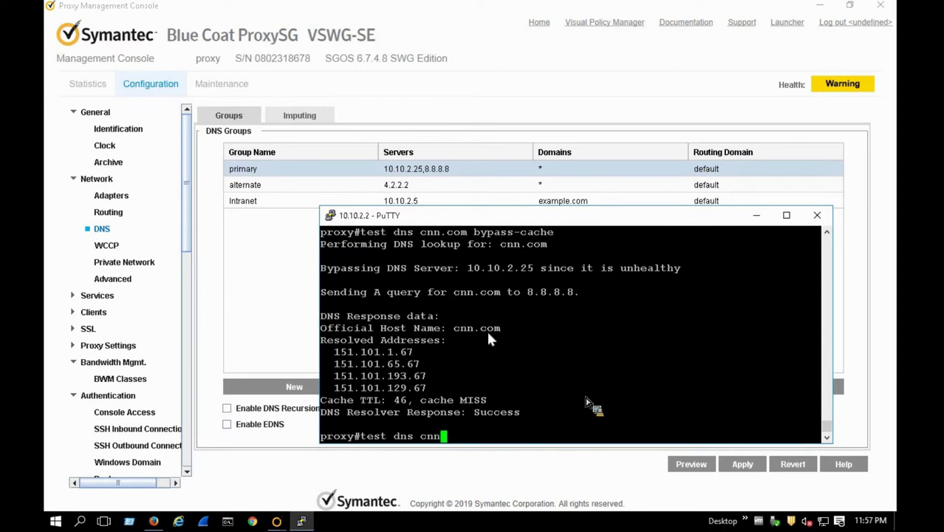
key("BackSpace")
key("BackSpace")
key("BackSpace")
type("server.example.com")
key("Return")
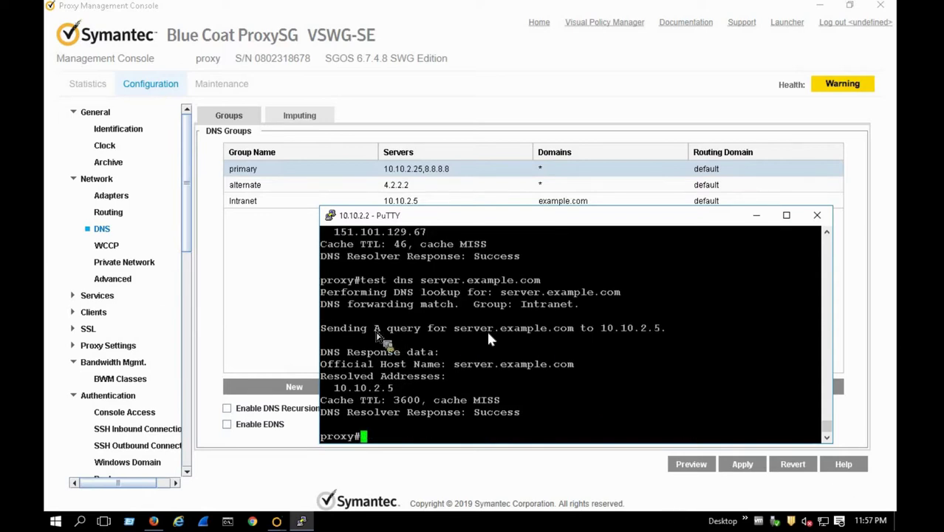
Examine the lookup output for the forwarding group matched and the DNS server queried for server.example.com.
triple_click(584, 331)
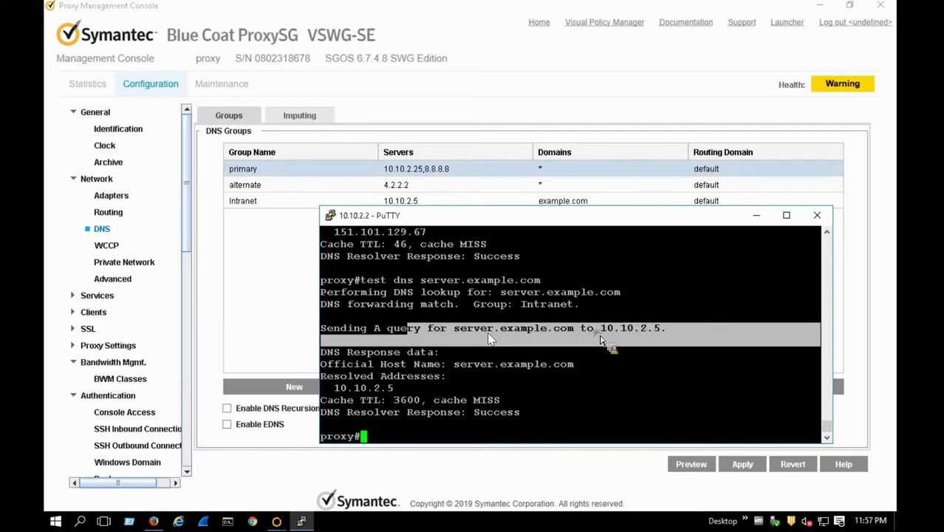
left_click(667, 329)
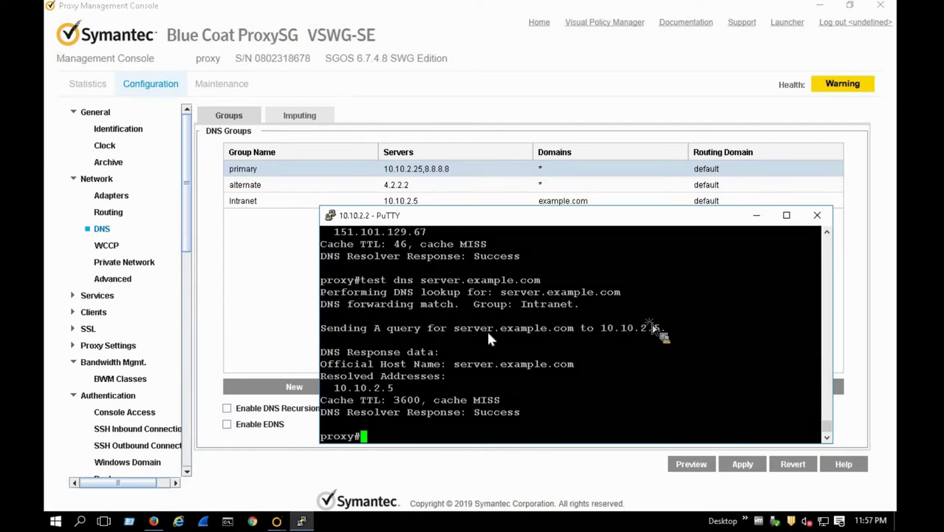
triple_click(619, 329)
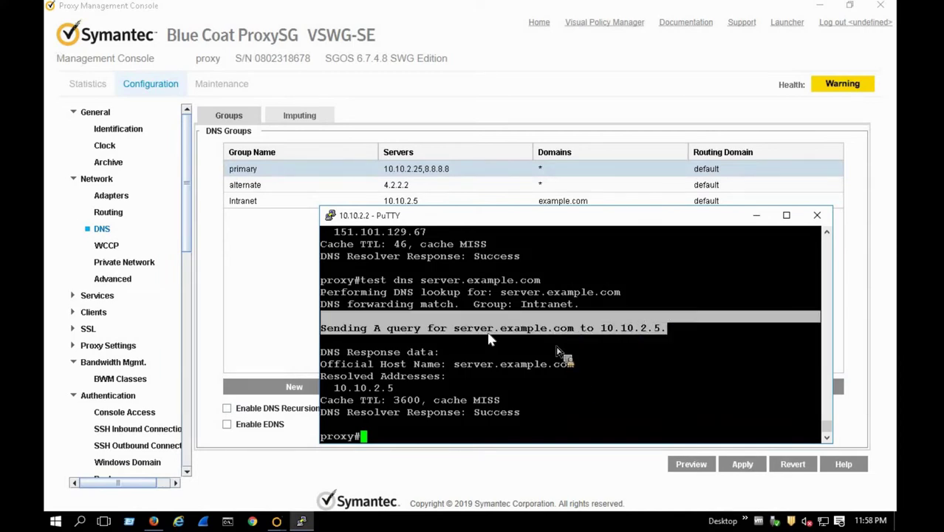
double_click(591, 376)
triple_click(602, 352)
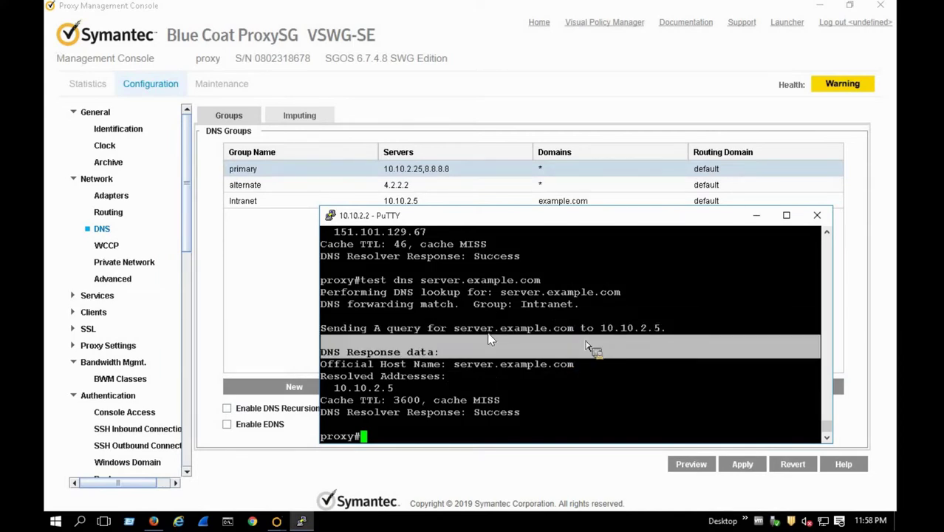
left_click_drag(610, 329, 643, 328)
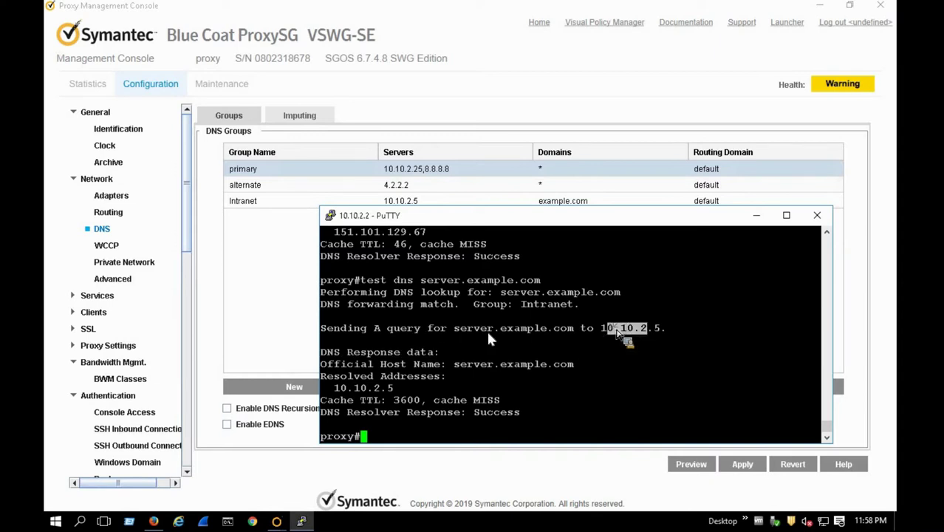
left_click_drag(581, 305, 543, 296)
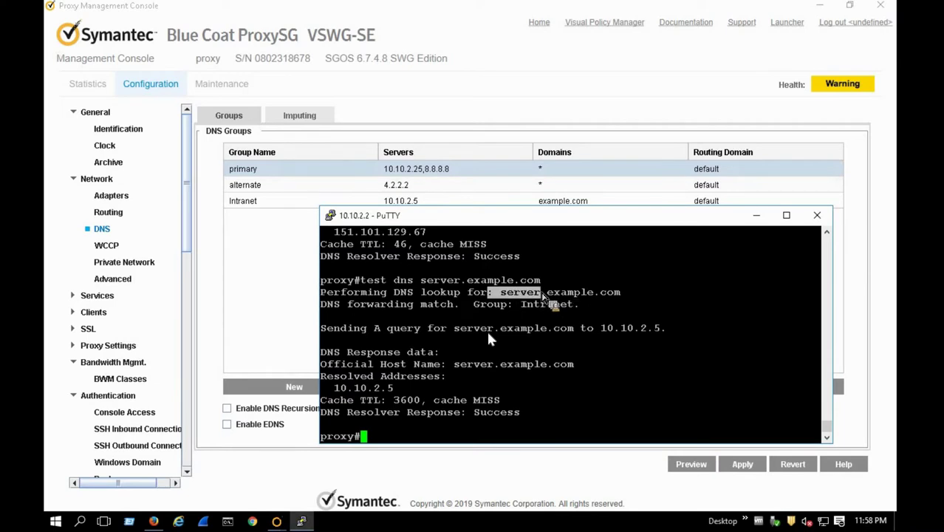
left_click(544, 296)
Test the host's short name without its domain by running "test dns server bybass-cache".
key("Up")
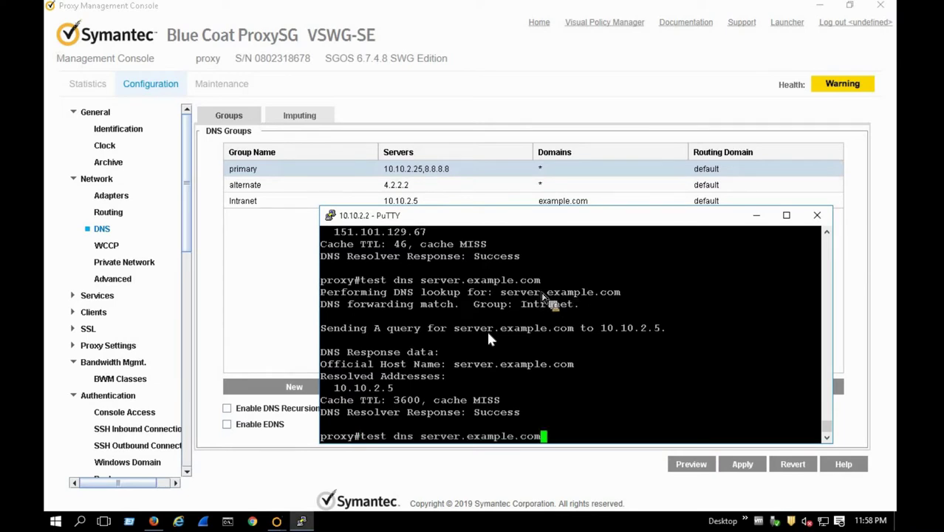
key("BackSpace")
key("BackSpace")
key("BackSpace")
key("BackSpace")
key("BackSpace")
key("BackSpace")
key("BackSpace")
key("BackSpace")
key("BackSpace")
key("BackSpace")
key("BackSpace")
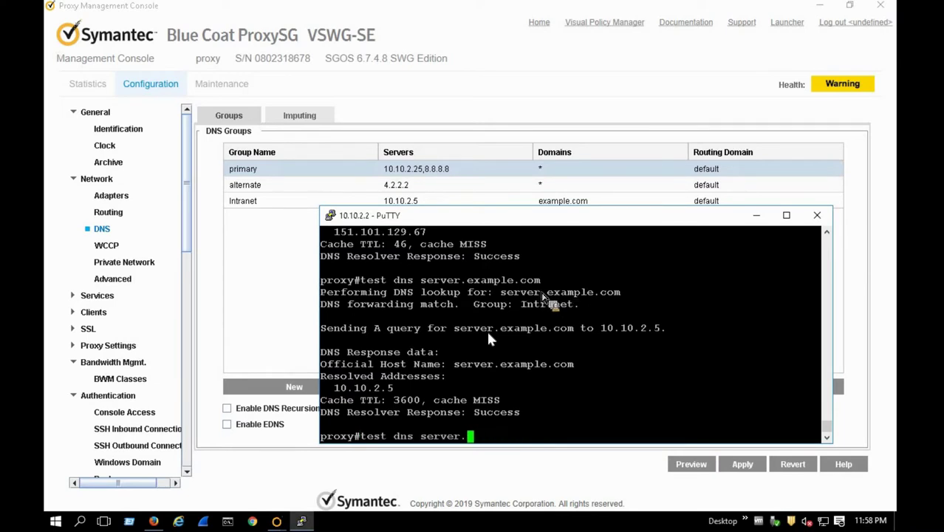
key("BackSpace")
type("bya")
key("BackSpace")
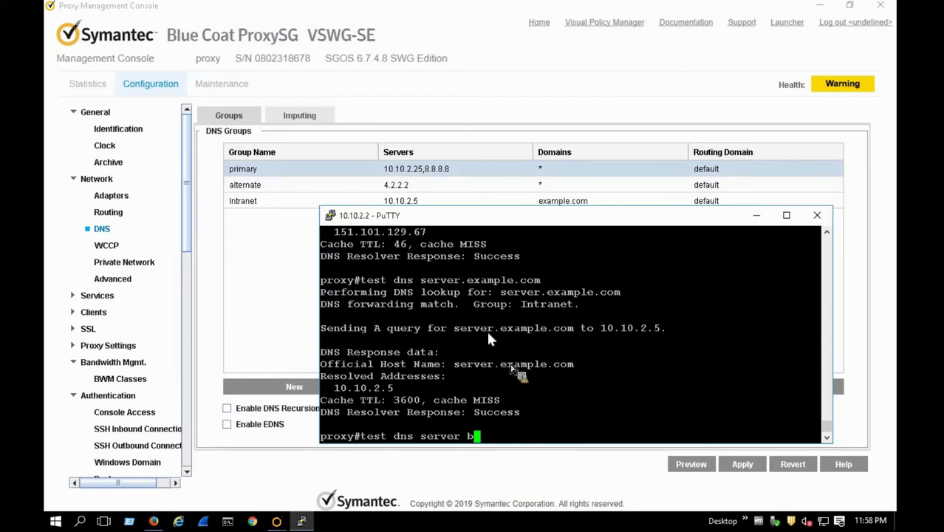
type("bass-cache")
key("Return")
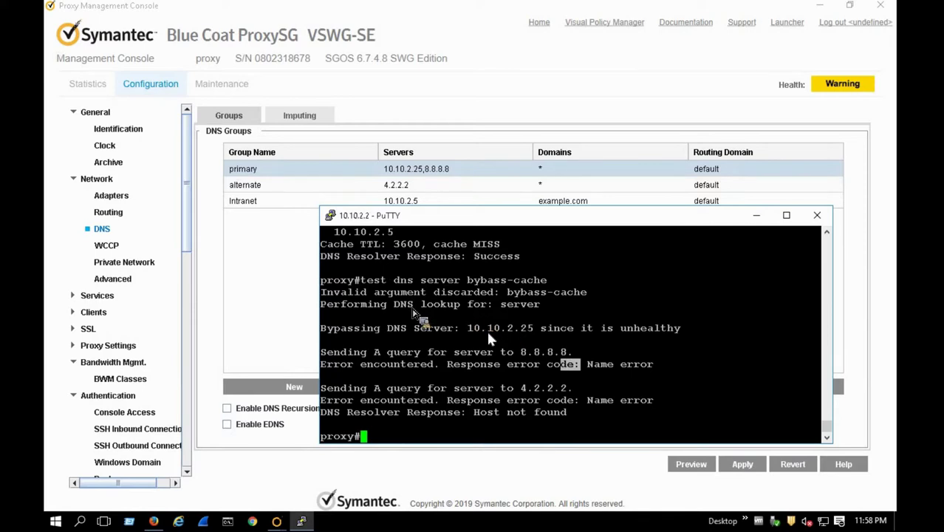
Compare the server queried for server.example.com with the Intranet DNS group, and review which servers the short-name lookup used.
scroll(414, 314, "up", 3)
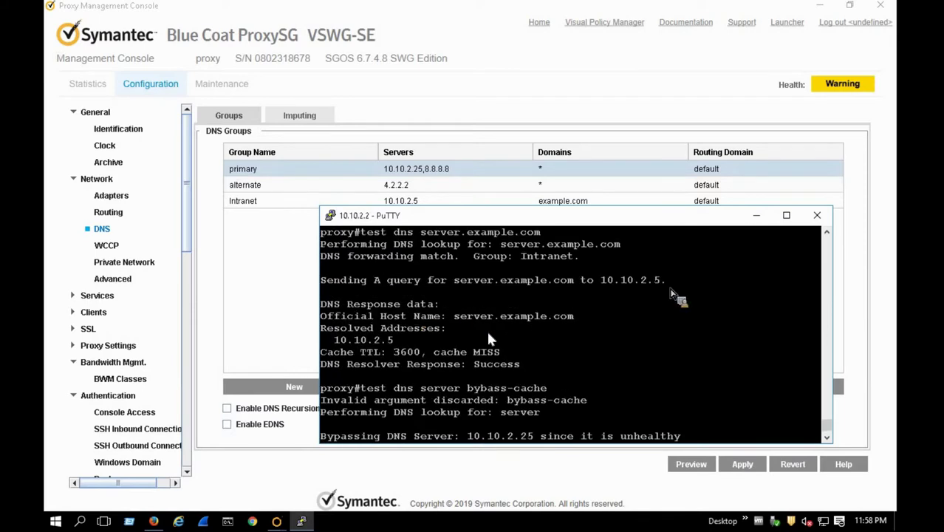
left_click_drag(643, 327, 650, 289)
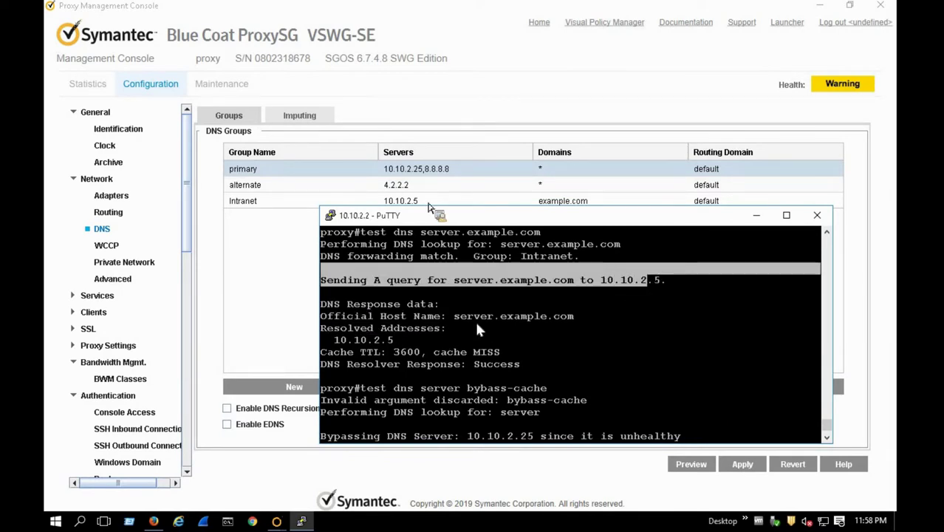
left_click(423, 202)
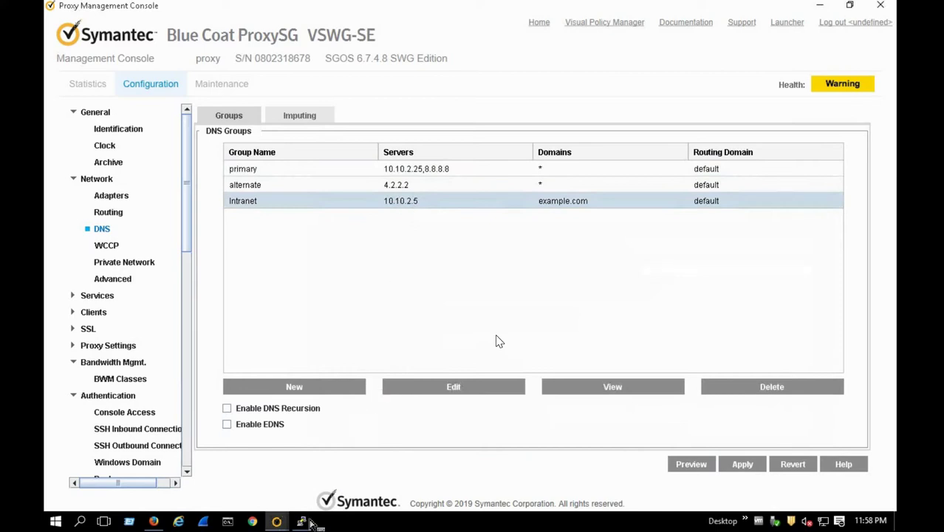
left_click(305, 522)
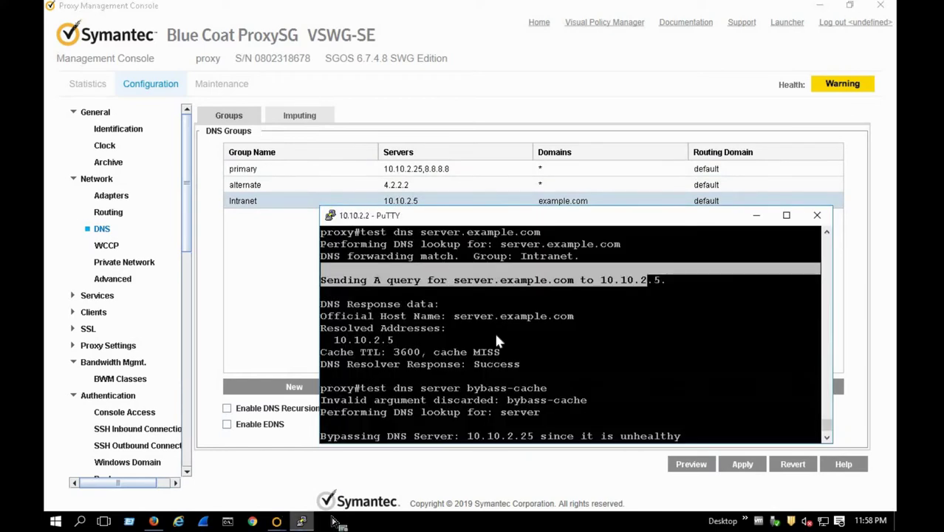
left_click(580, 422)
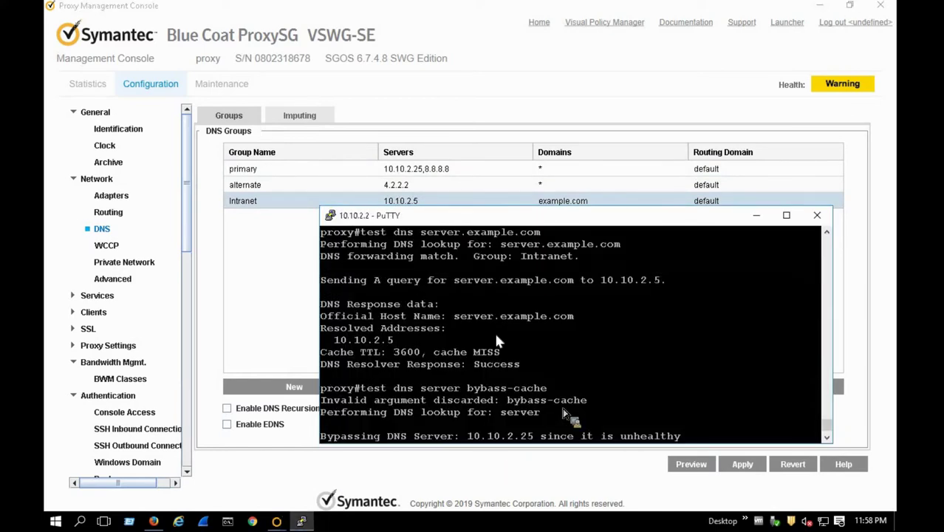
double_click(436, 389)
left_click(510, 402)
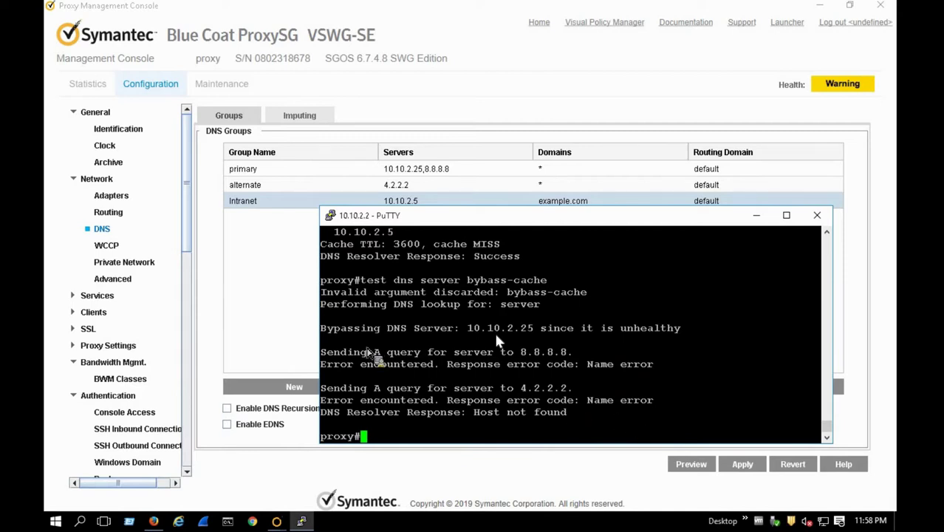
In the Proxy Management Console, add example.com as a DNS name imputing suffix and apply the change to the proxy.
left_click(305, 121)
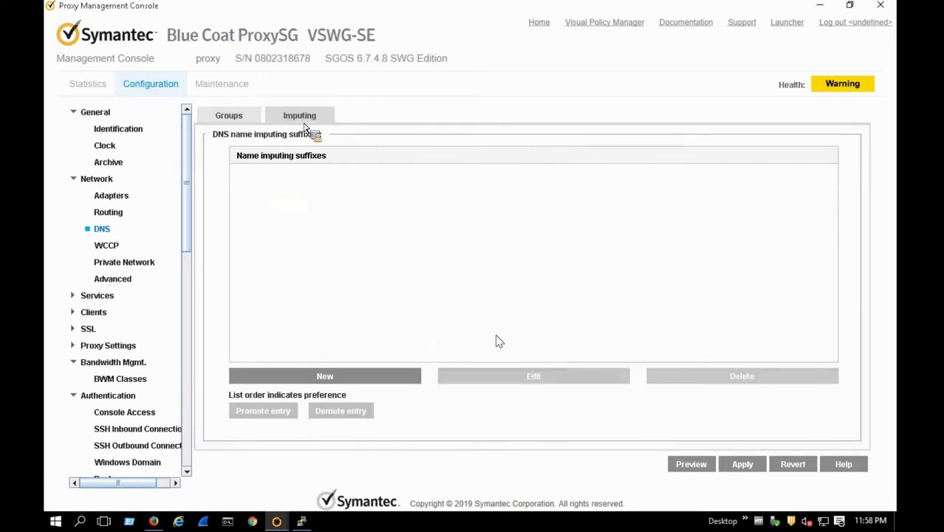
left_click(334, 379)
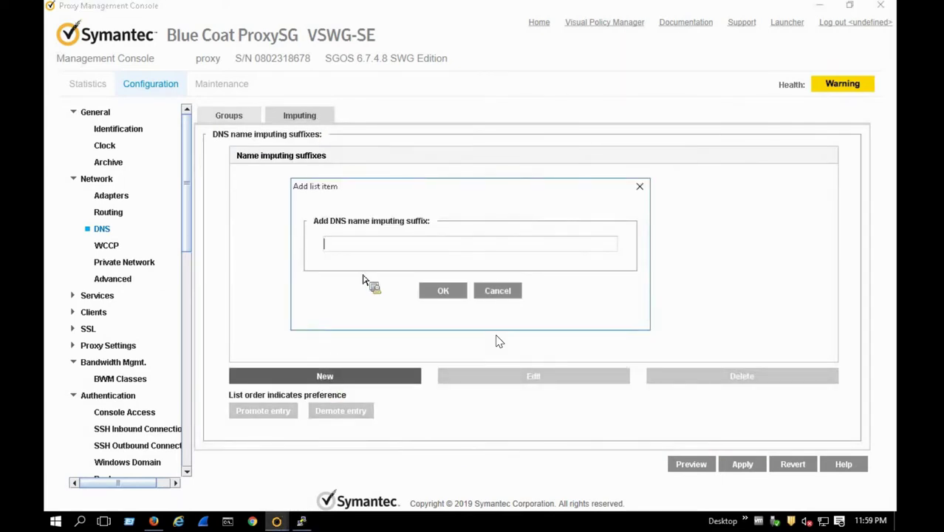
type("example.com")
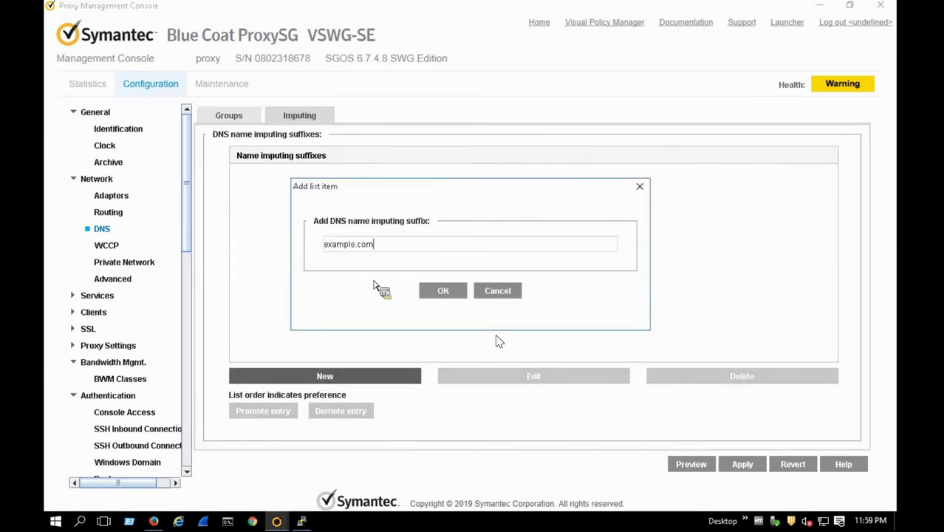
left_click(438, 294)
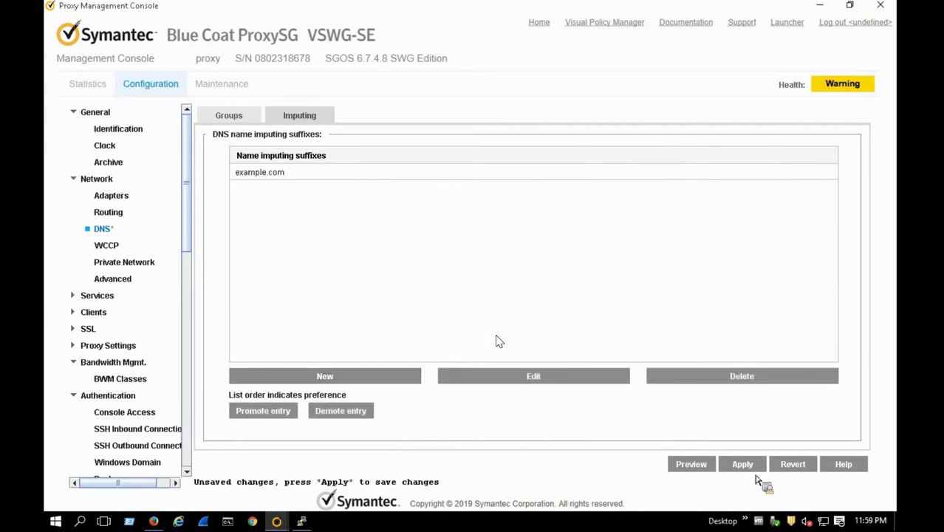
left_click(743, 465)
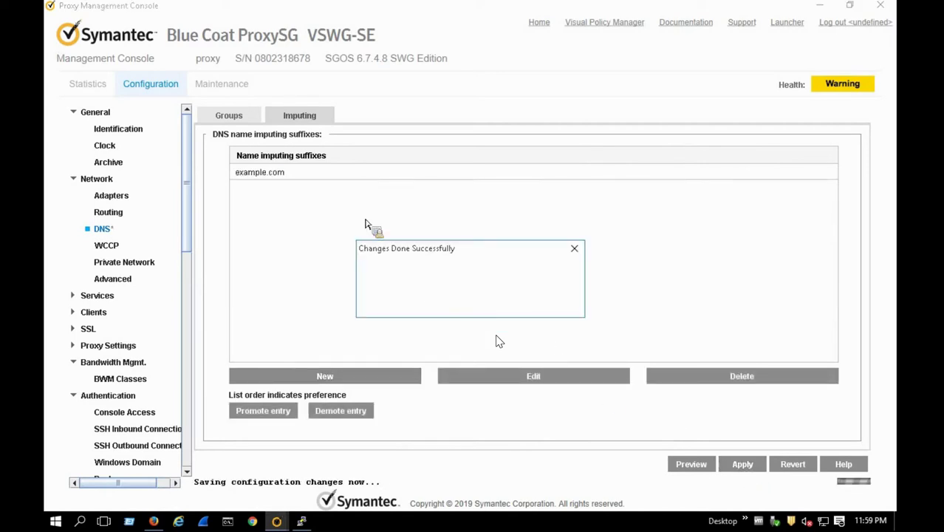
left_click(456, 295)
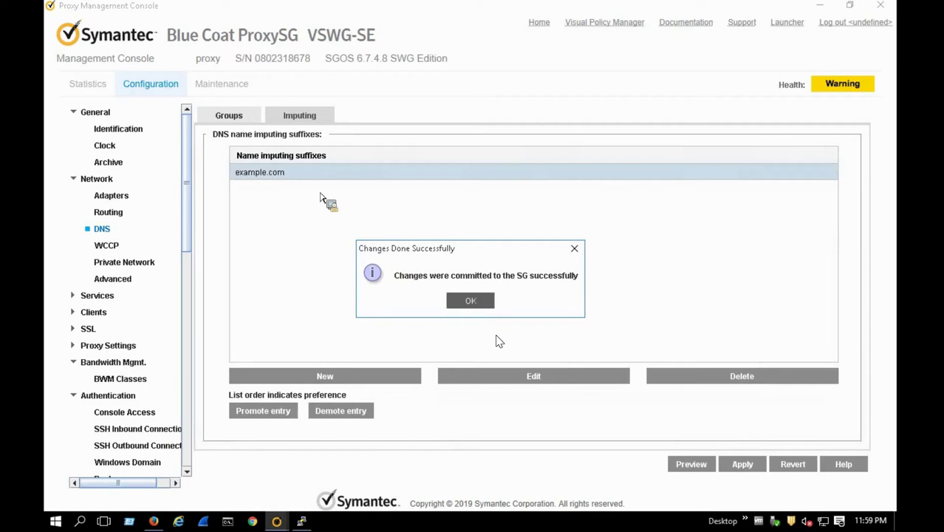
left_click(249, 118)
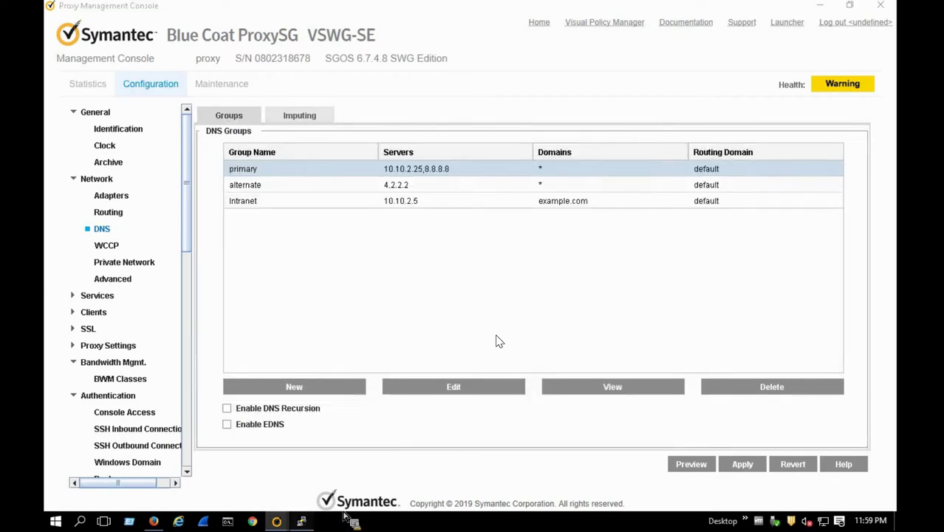
Switch to PuTTY, rerun "test dns server bybass-cache", and examine how the short name is looked up.
left_click(302, 522)
key("Up")
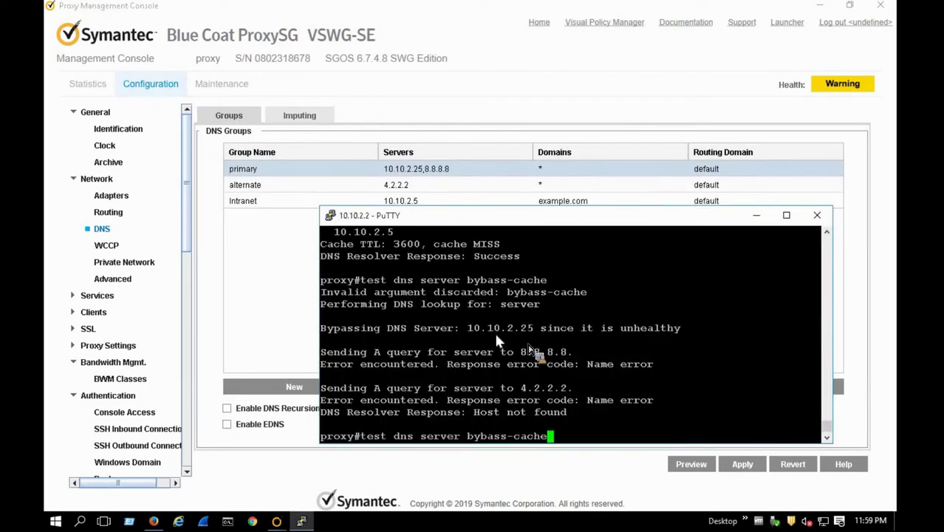
key("Return")
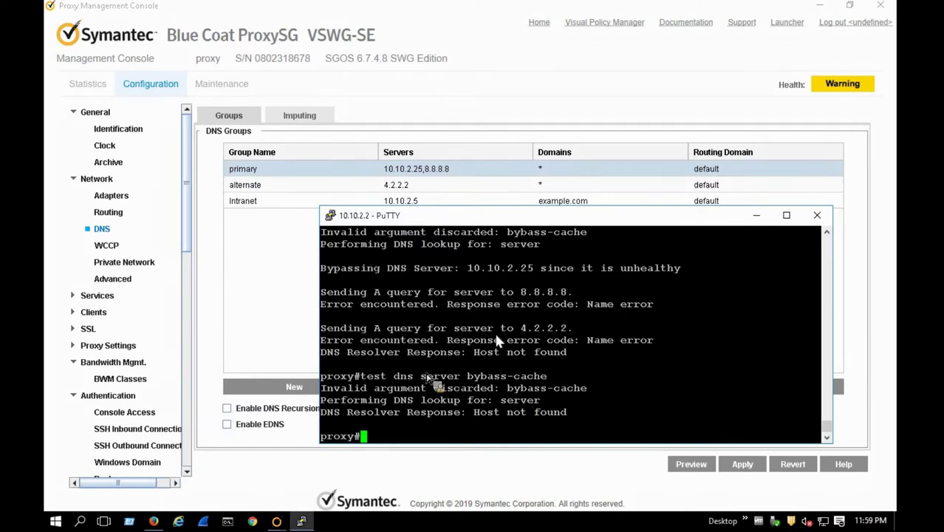
left_click_drag(421, 377, 459, 377)
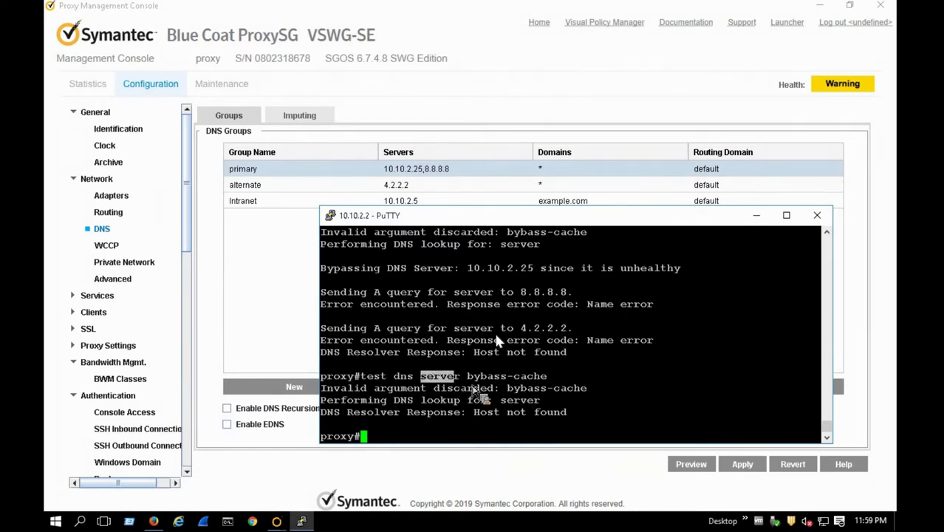
left_click(465, 433)
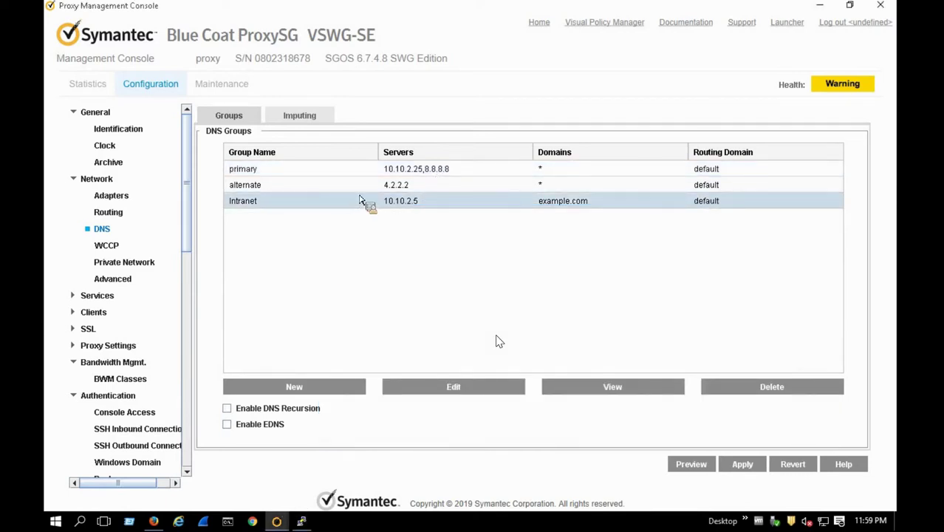
In the Proxy Management Console, review the primary DNS group's servers and domains, and revisit the DNS group and imputing settings.
left_click(414, 171)
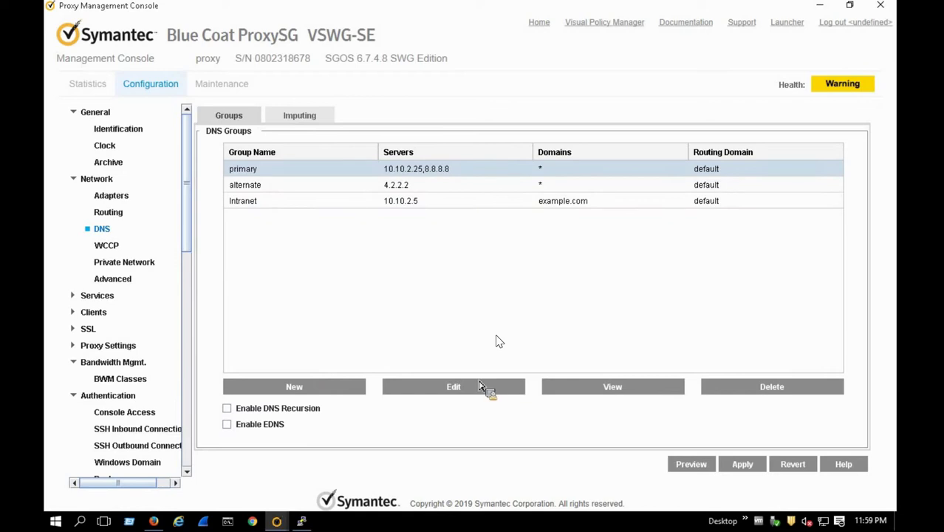
left_click(454, 388)
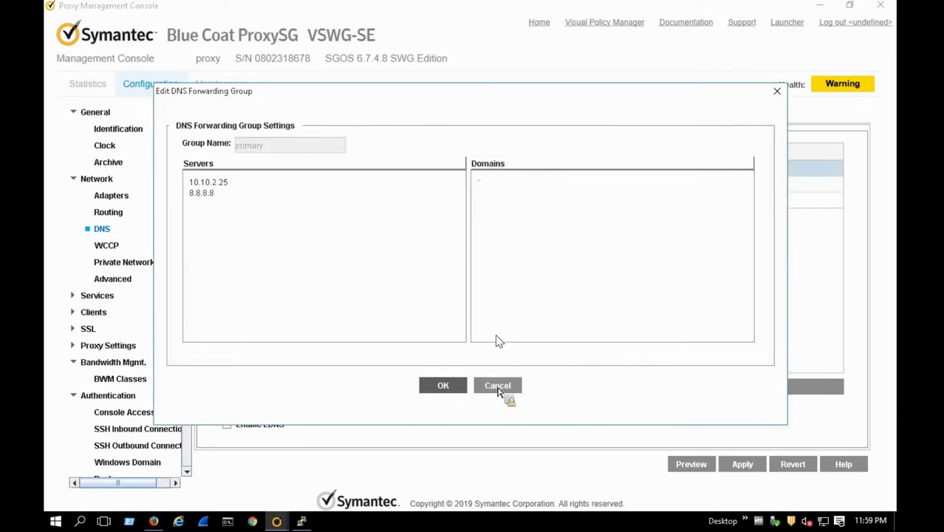
left_click(498, 387)
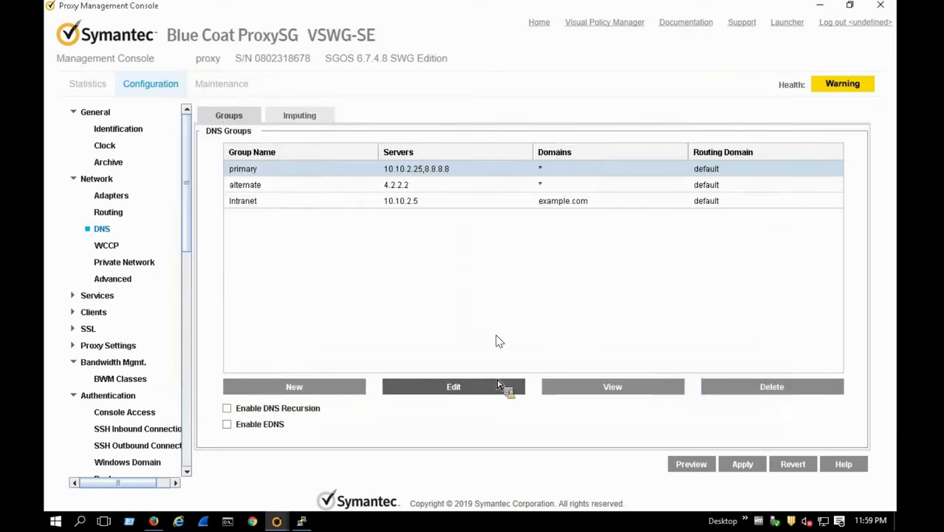
left_click(301, 120)
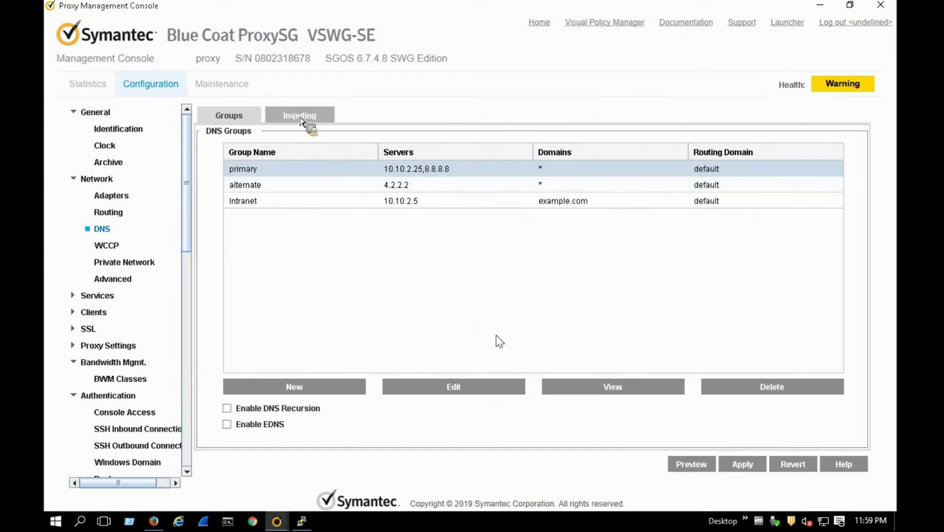
left_click(235, 121)
left_click(316, 123)
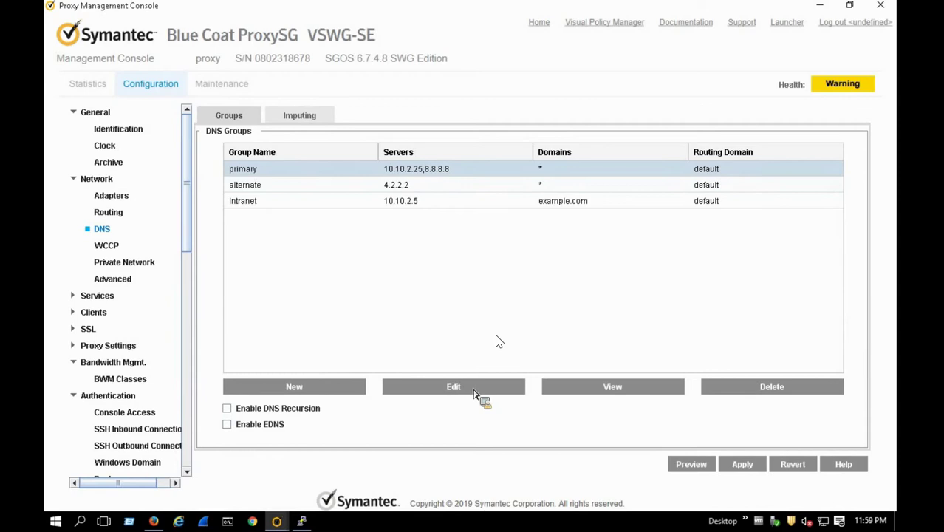
Change the primary DNS group's first server to 10.10.2.5 and apply the change to the proxy.
left_click(475, 395)
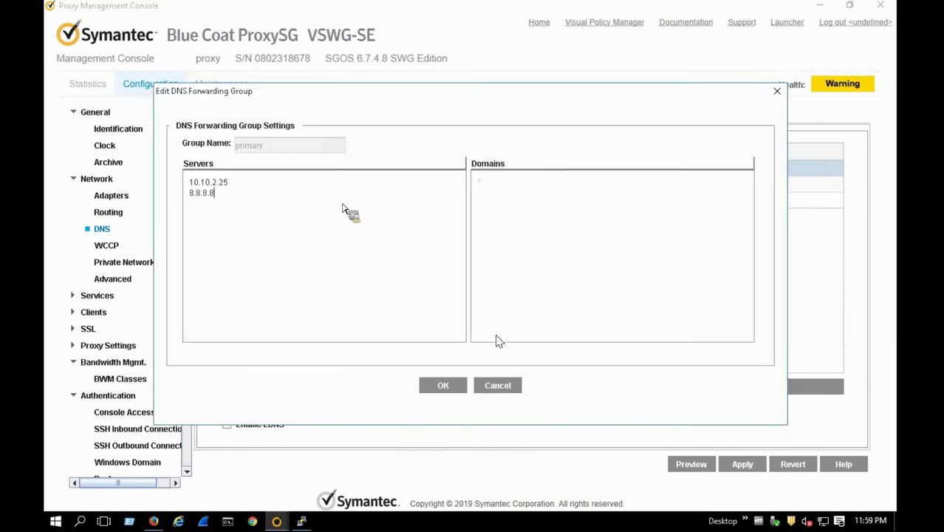
double_click(221, 184)
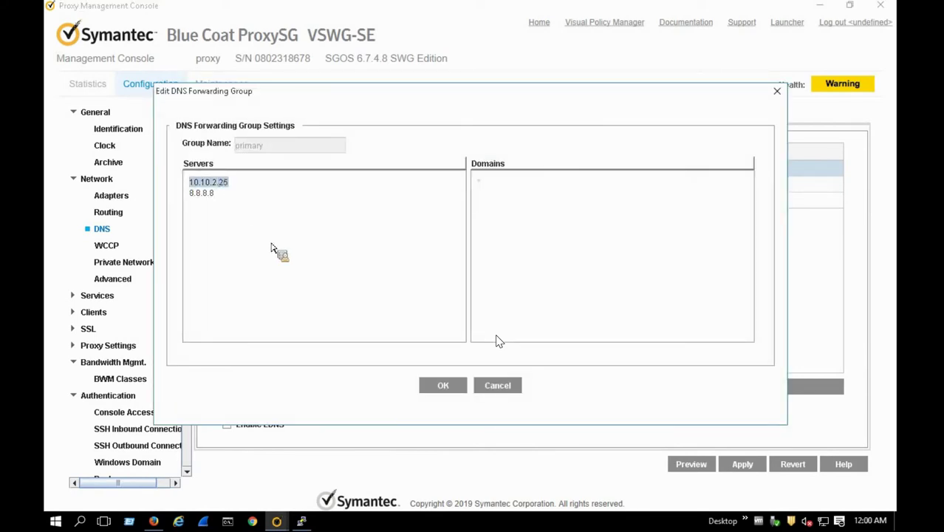
key("Left")
key("BackSpace")
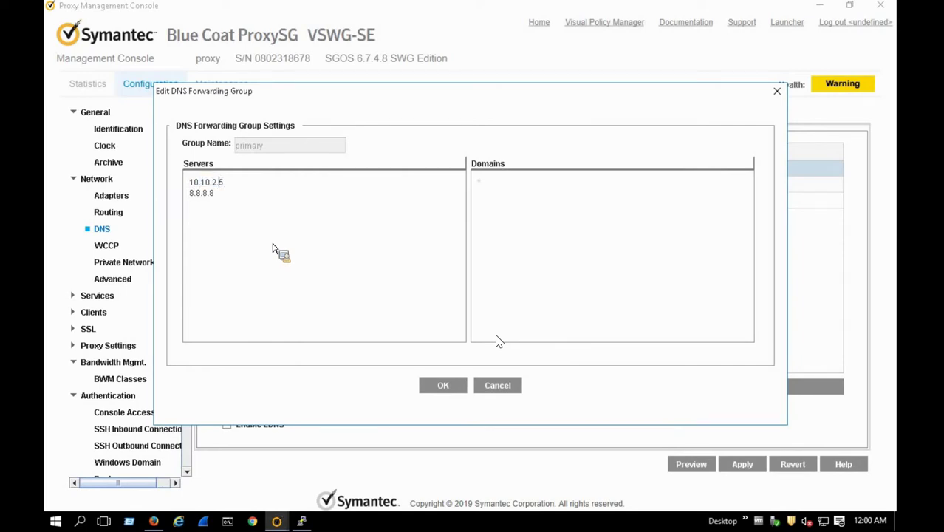
left_click(444, 385)
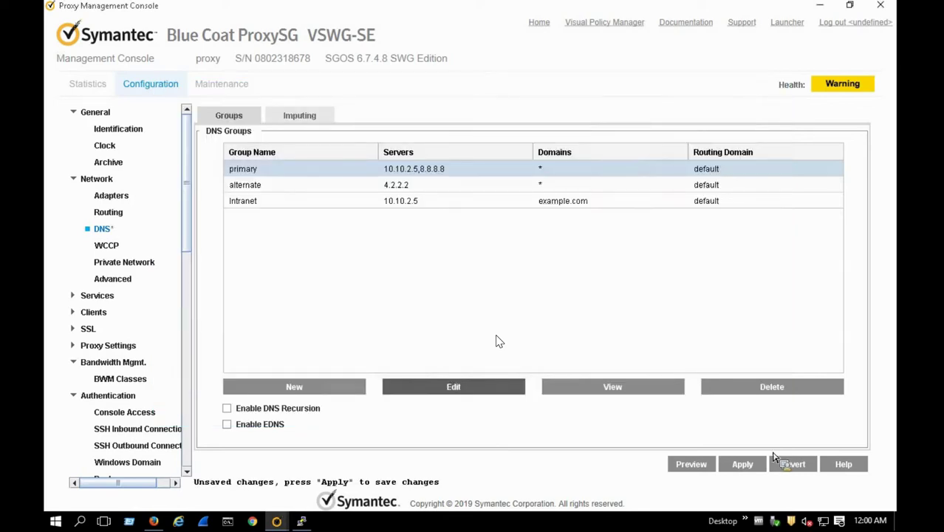
left_click(758, 466)
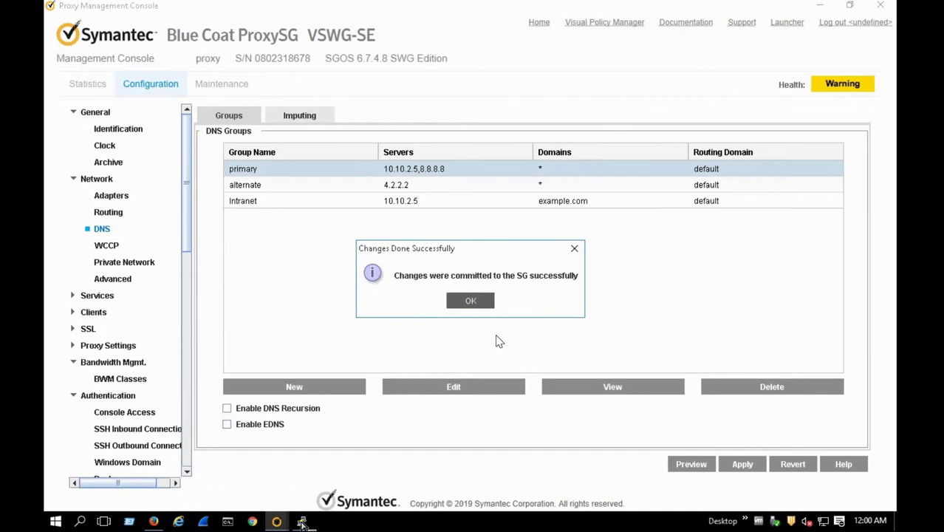
key("Return")
Switch to PuTTY, rerun "test dns server bybass-cache", and rewrite the recalled command as "test dns server bypass-cache" without running it.
key("alt+Tab")
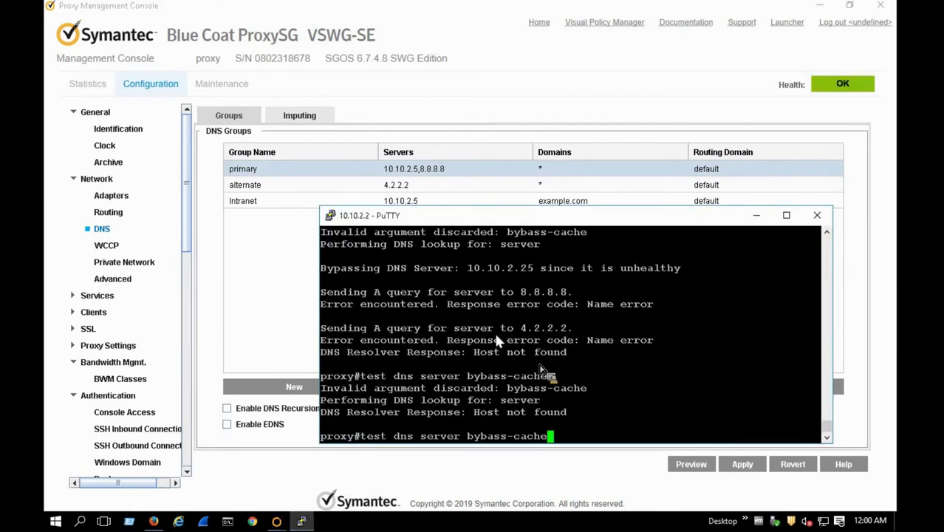
key("Return")
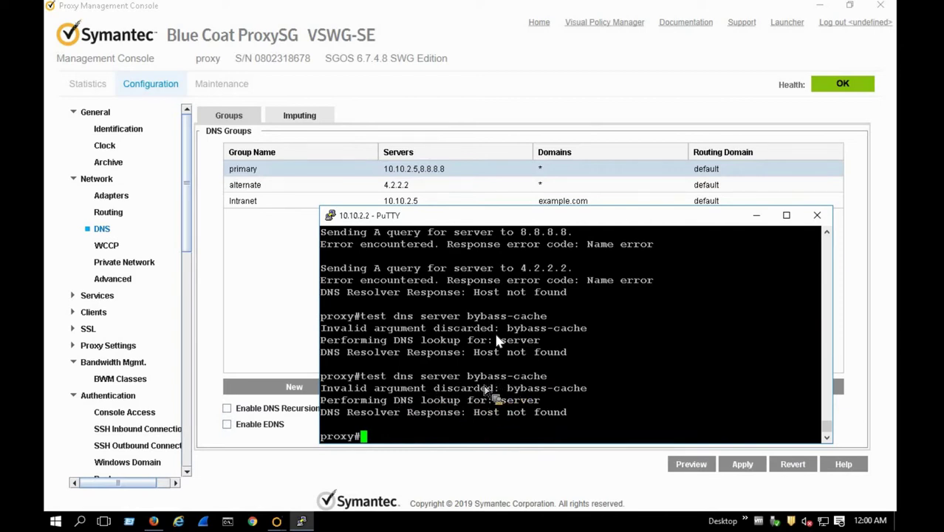
key("Up")
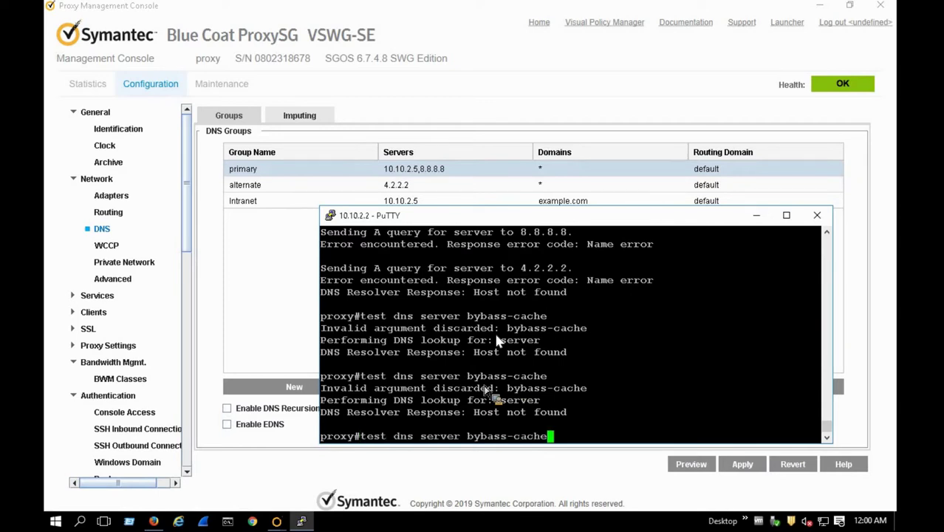
key("BackSpace")
key("BackSpace")
key("BackSpace")
key("BackSpace")
key("BackSpace")
key("BackSpace")
key("BackSpace")
key("BackSpace")
key("BackSpace")
key("BackSpace")
key("BackSpace")
key("BackSpace")
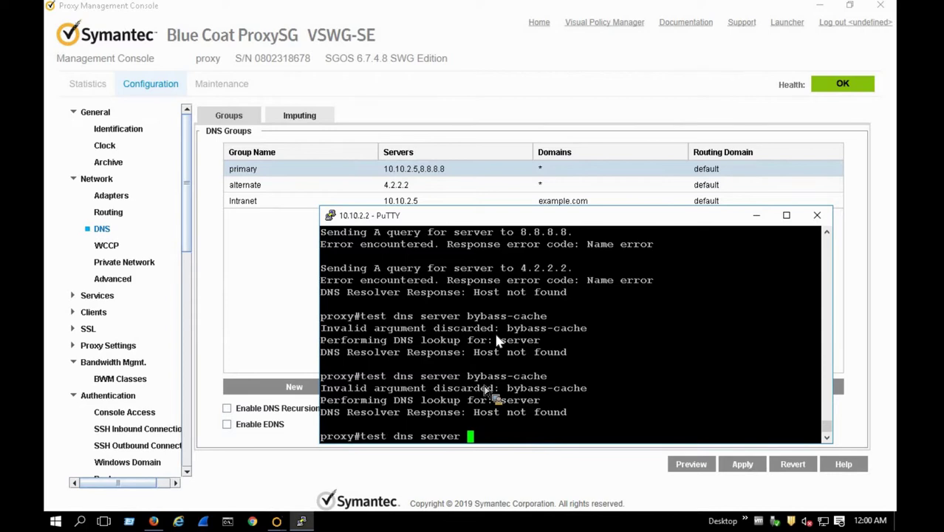
type("bypass=cache")
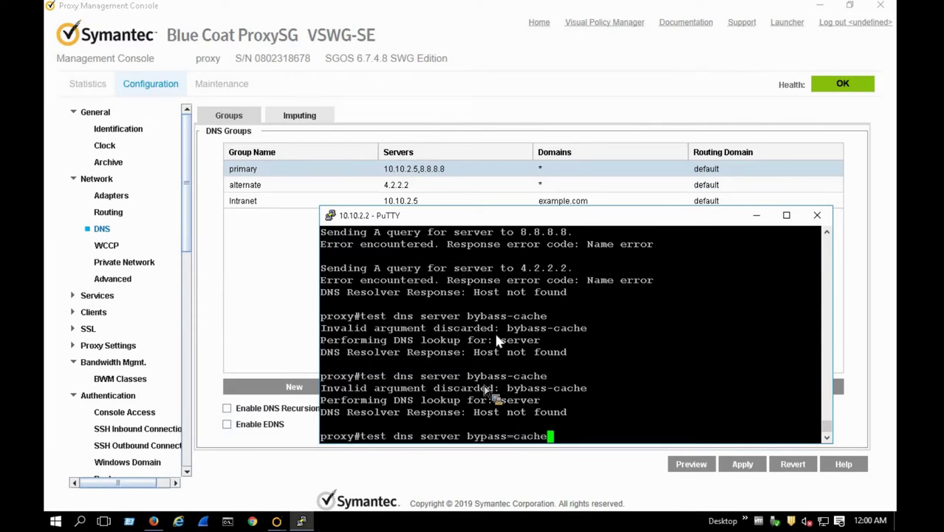
key("BackSpace")
key("BackSpace")
key("BackSpace")
key("BackSpace")
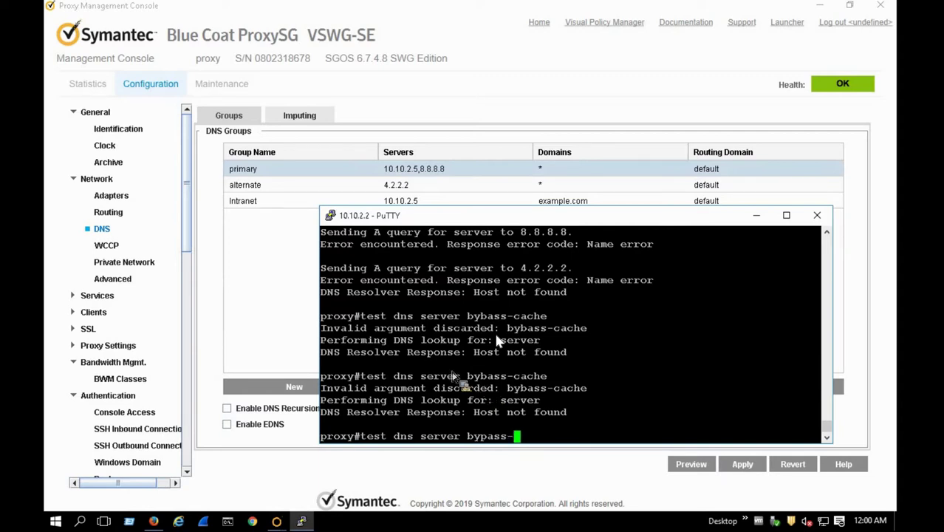
type("cache")
In the Proxy Management Console, set the primary DNS group's first server to 10.10.2.25 and apply the change.
left_click(137, 160)
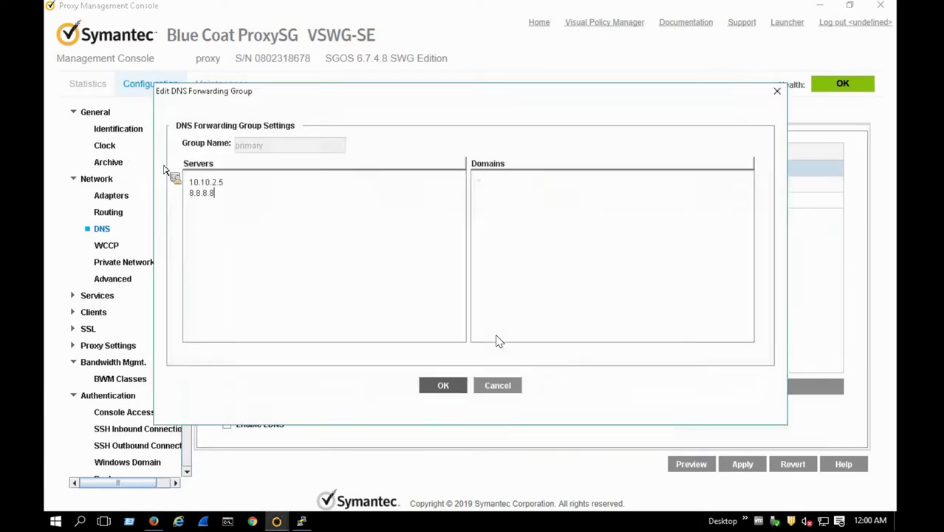
key("Up")
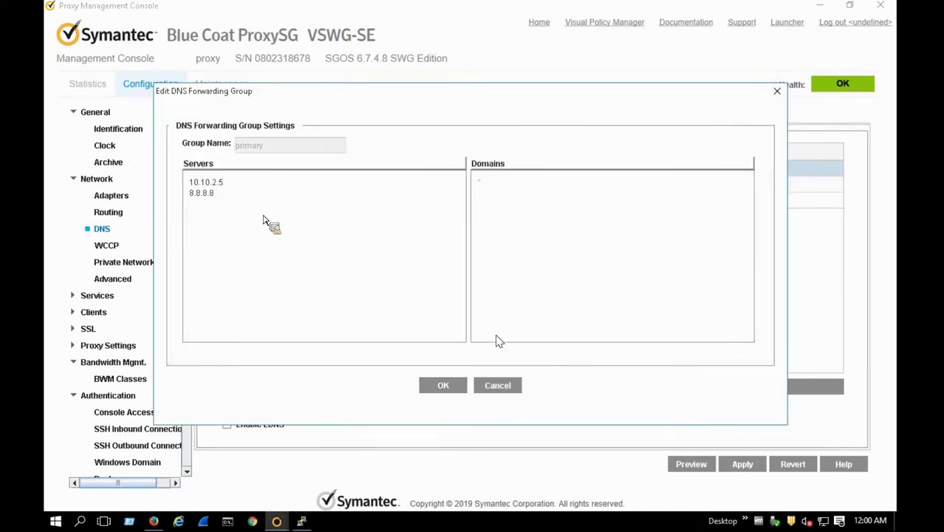
type("2")
left_click(443, 385)
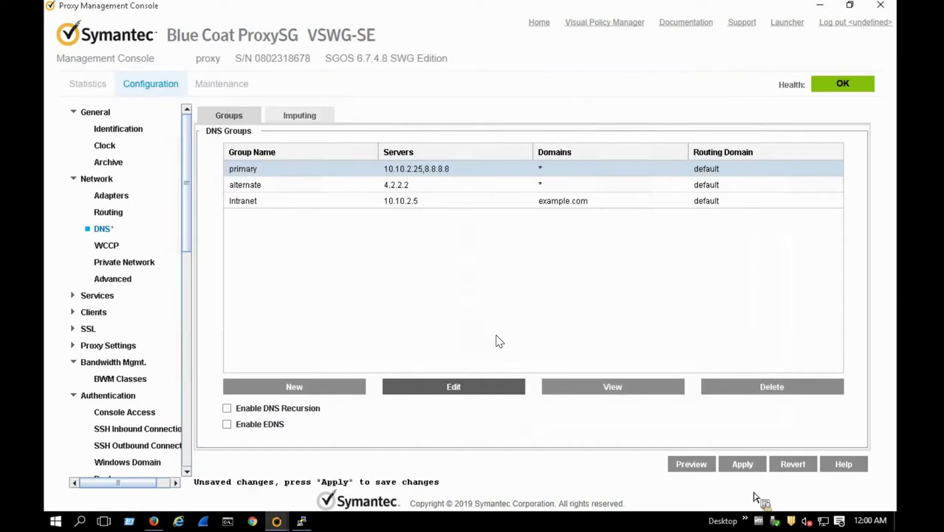
left_click(743, 464)
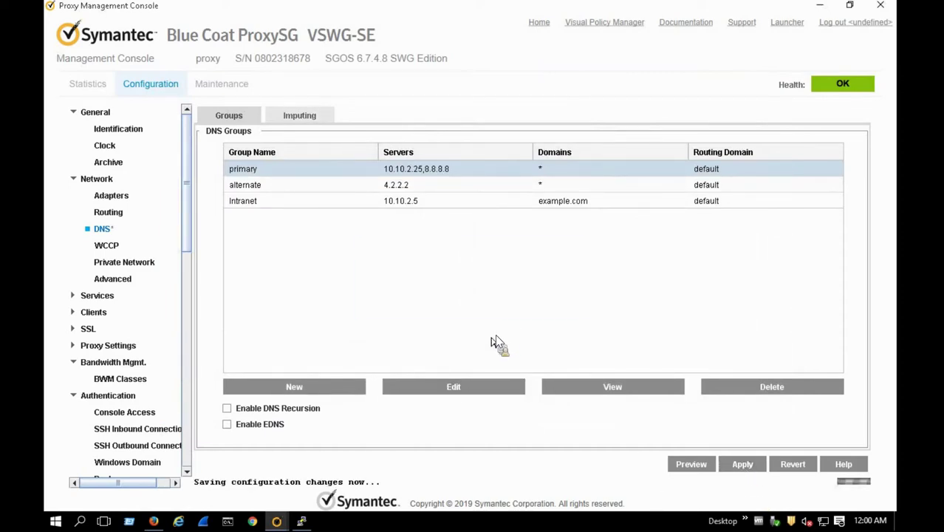
left_click(478, 307)
Switch to PuTTY, run "test dns server bypass-cache", and examine how the short name is completed and which server is queried.
left_click(301, 521)
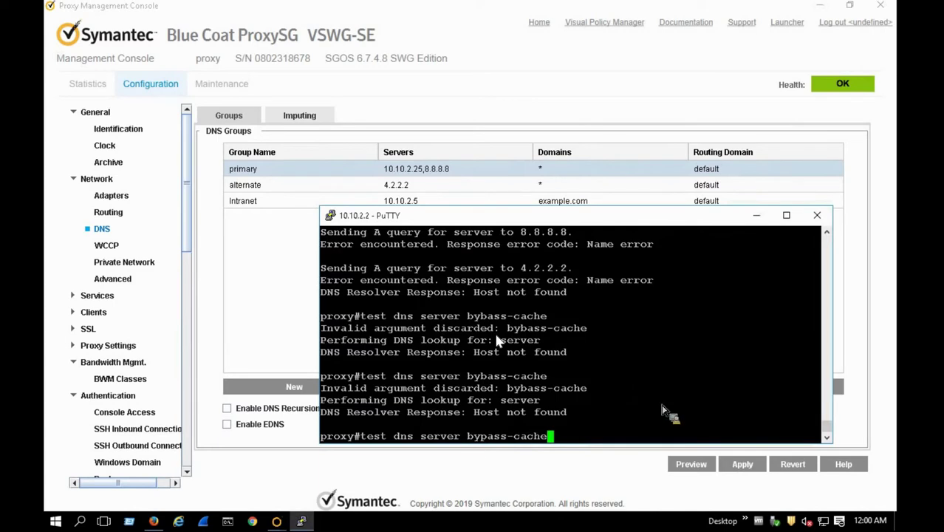
key("Return")
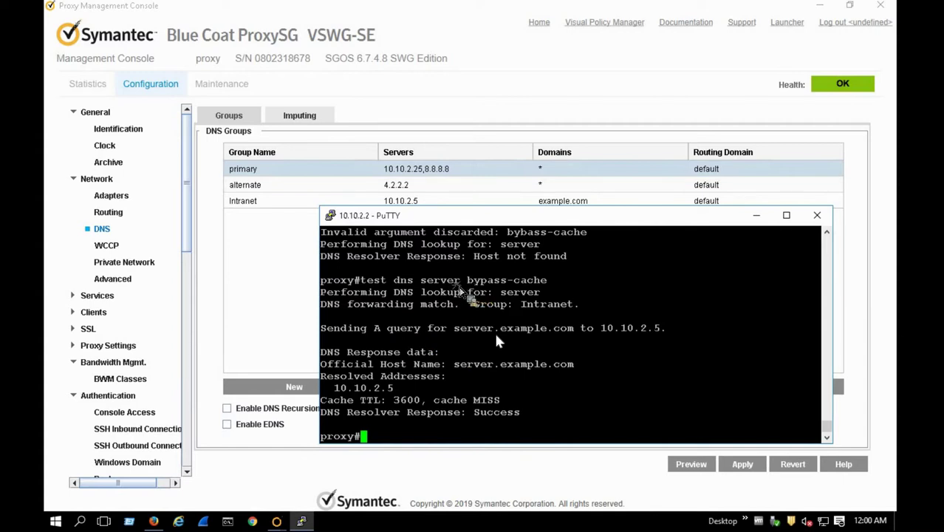
left_click_drag(467, 280, 420, 285)
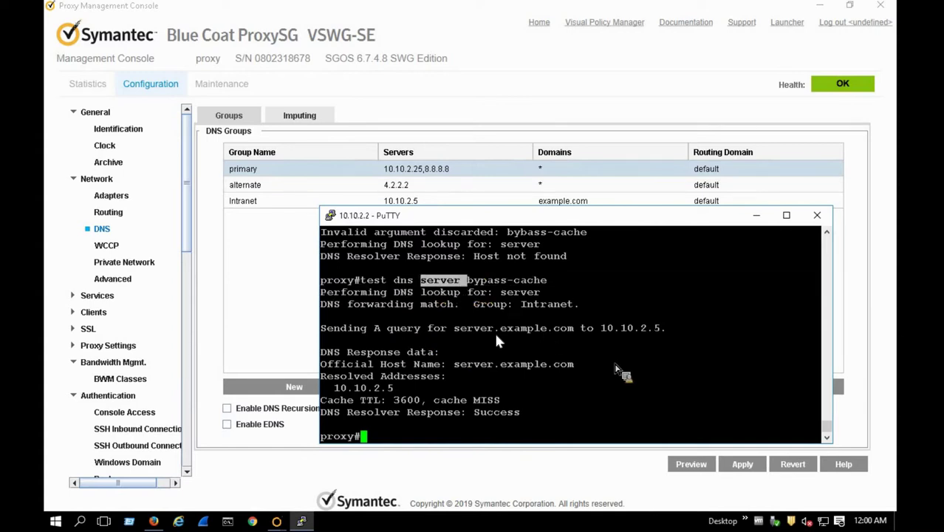
triple_click(641, 356)
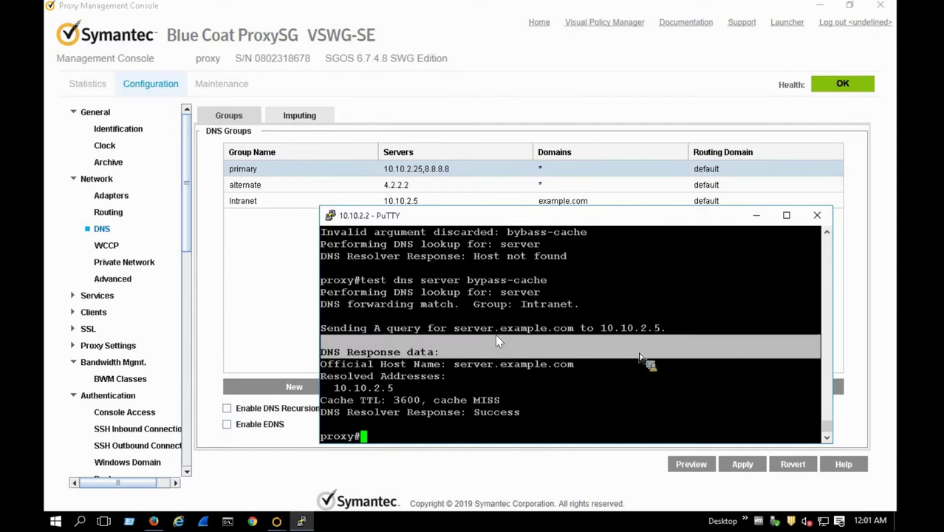
In the Proxy Management Console, review the name imputing suffix and the primary DNS group's server list without changing them.
left_click(308, 129)
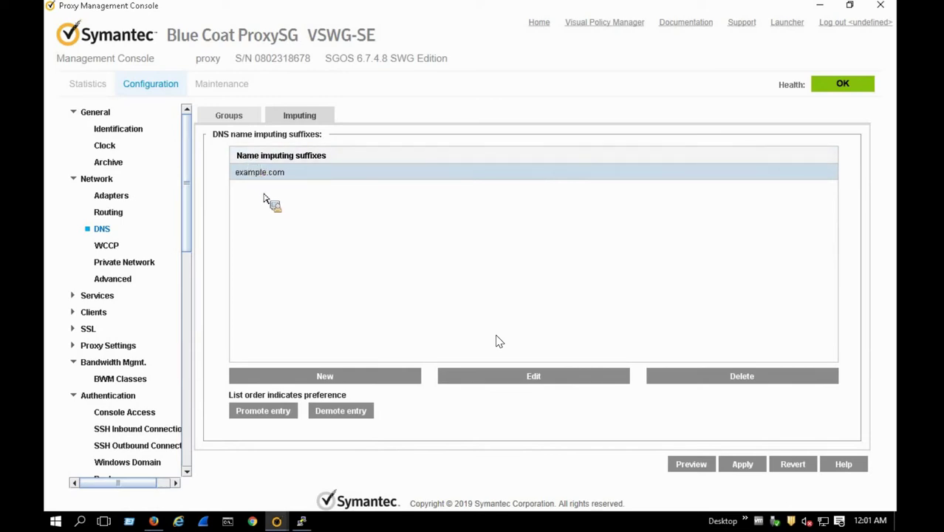
left_click(179, 521)
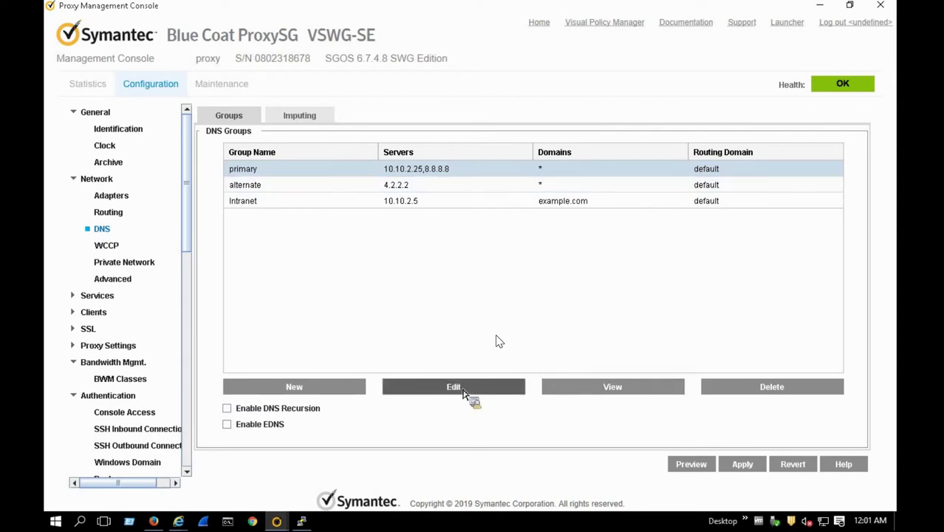
left_click(434, 183, "ctrl")
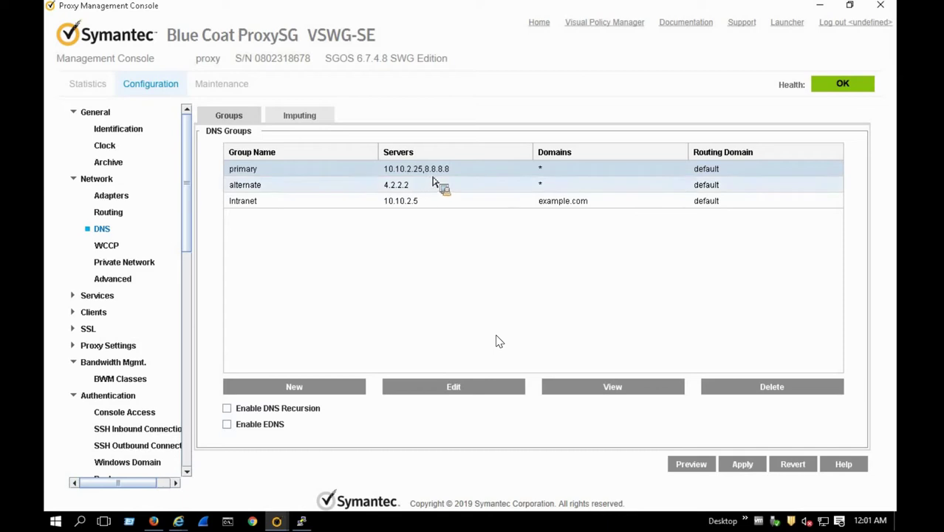
left_click(455, 392)
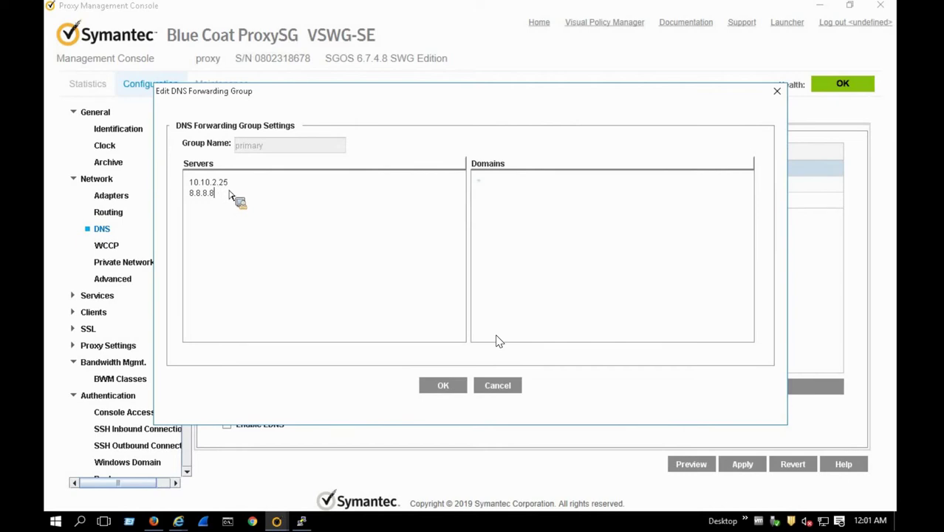
left_click(443, 387)
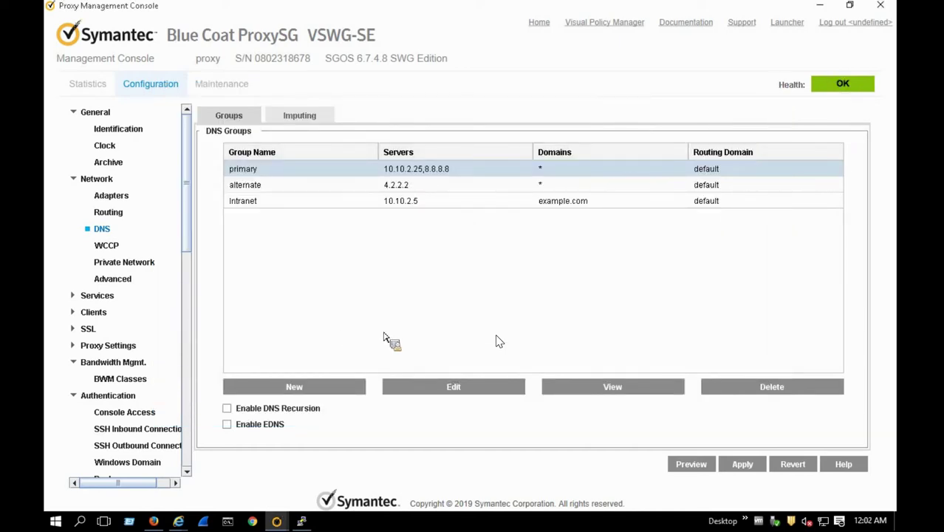
Examine the proxy's health monitoring and the state of its DNS server health checks, and return to the DNS configuration.
left_click(849, 83)
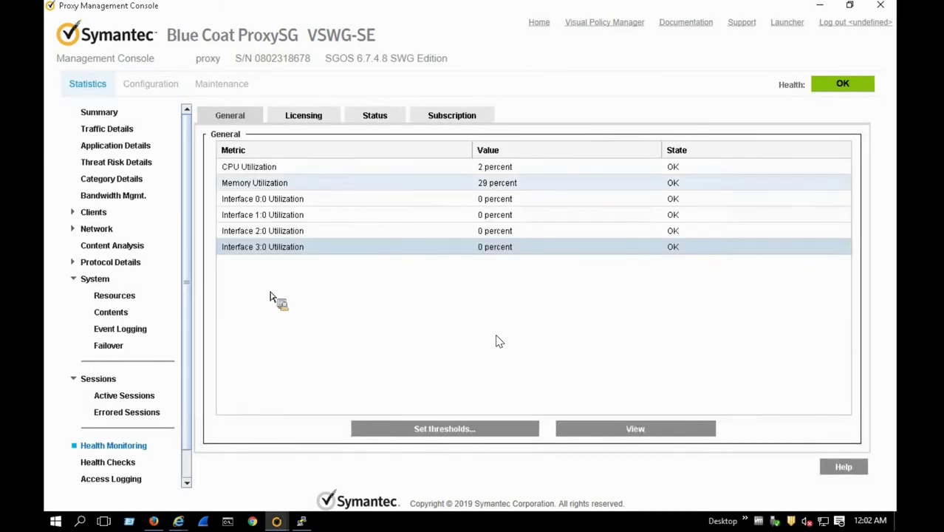
left_click(109, 464)
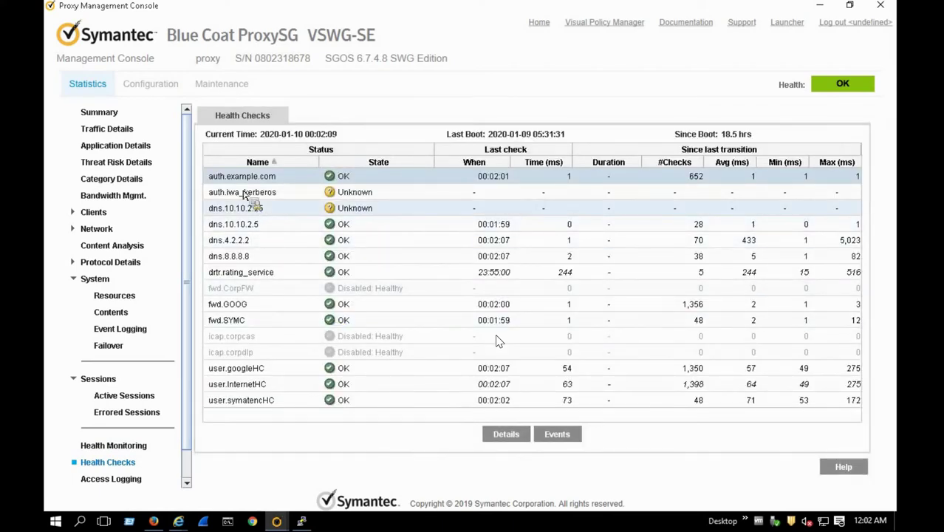
left_click(163, 89)
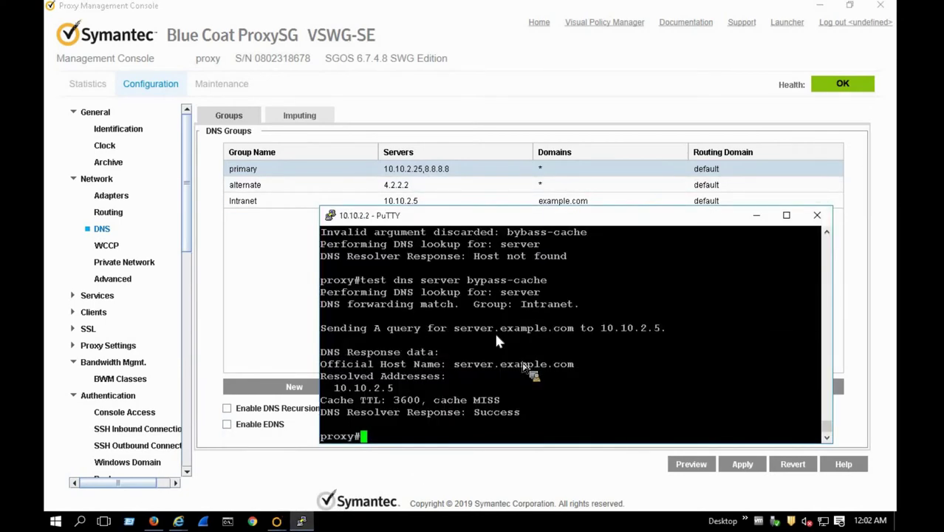
In PuTTY, run "test dns cnn.com bypass-cache" and examine how the lookup handles the primary group's servers.
key("Up")
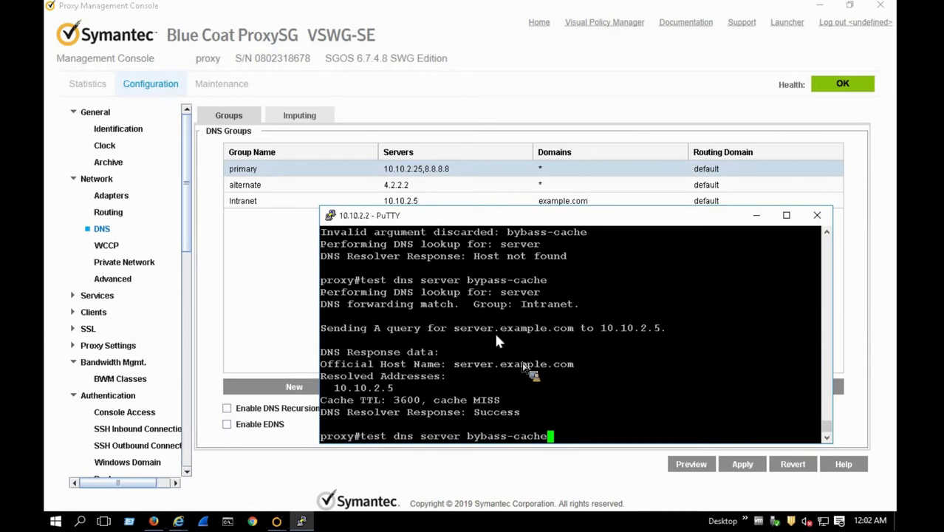
key("Up")
key("Up")
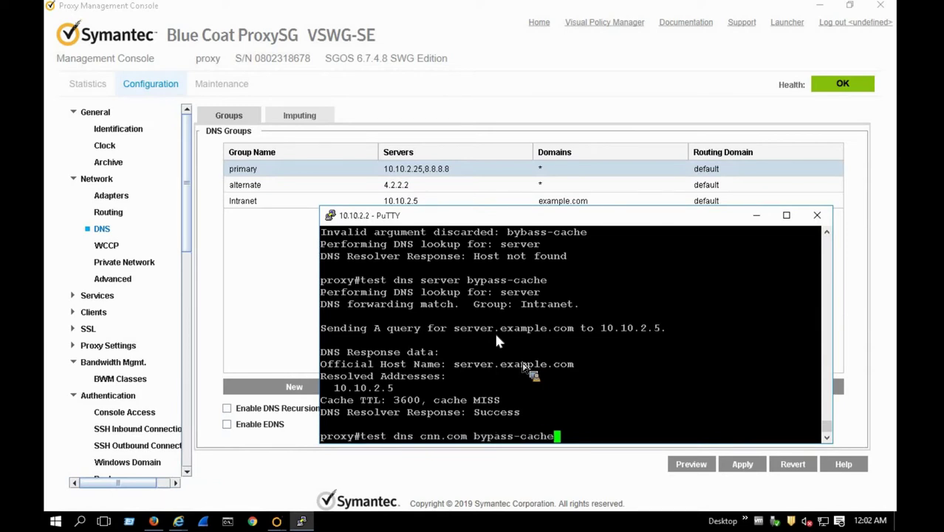
key("Return")
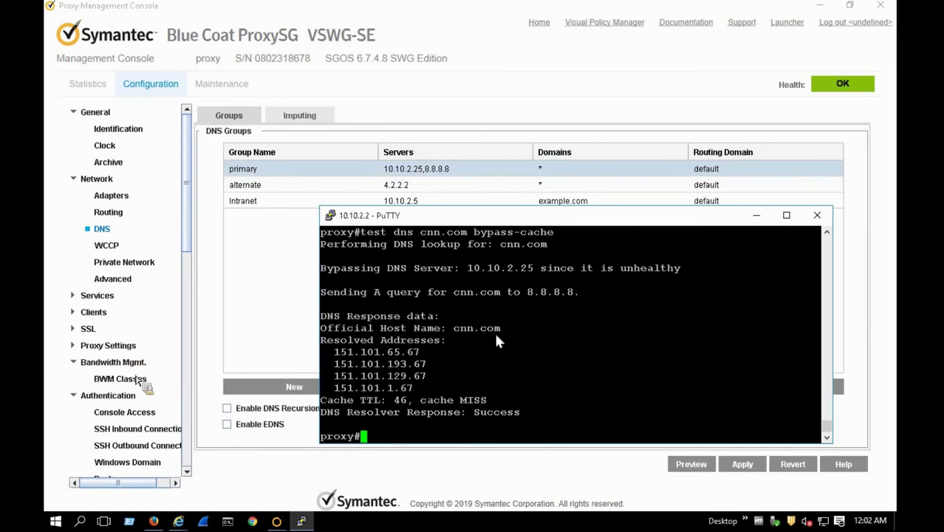
In the Proxy Management Console, review the settings of the dns.10.10.2.25 health check and close them without changes.
left_click(189, 399)
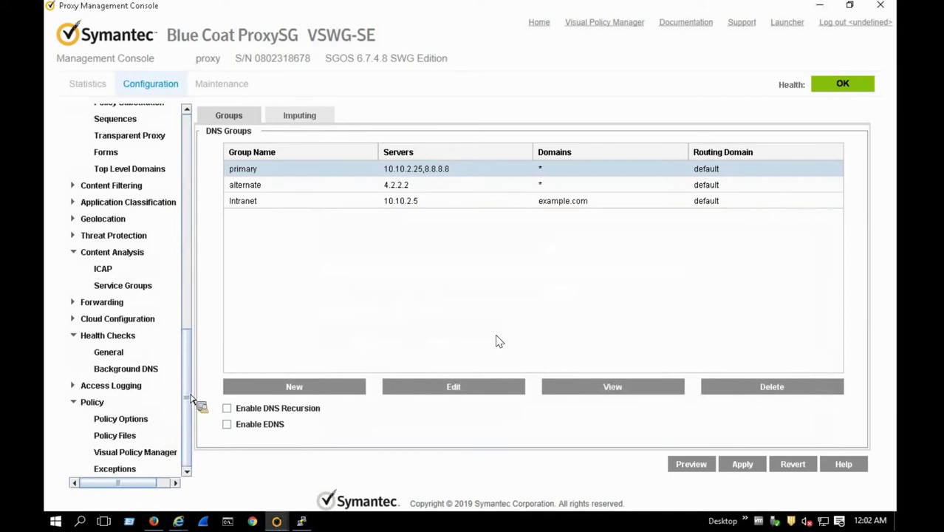
left_click(113, 355)
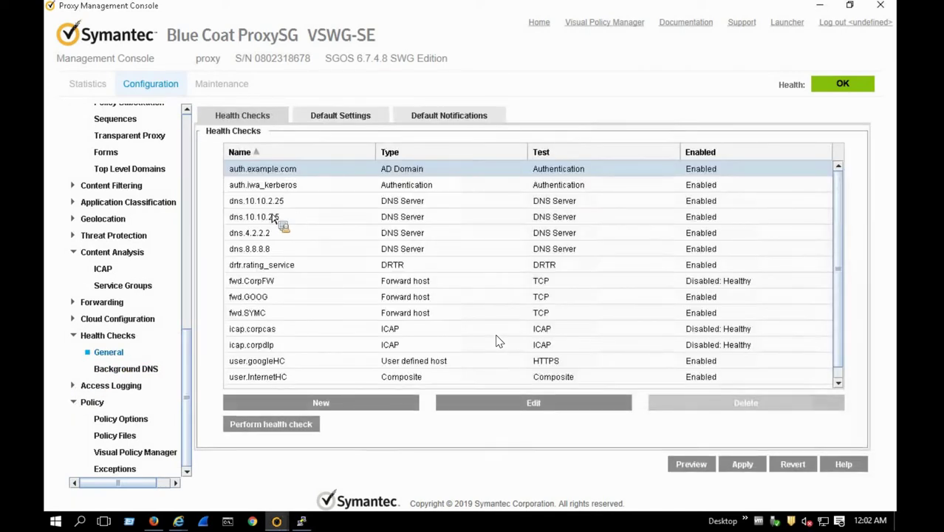
left_click(273, 203)
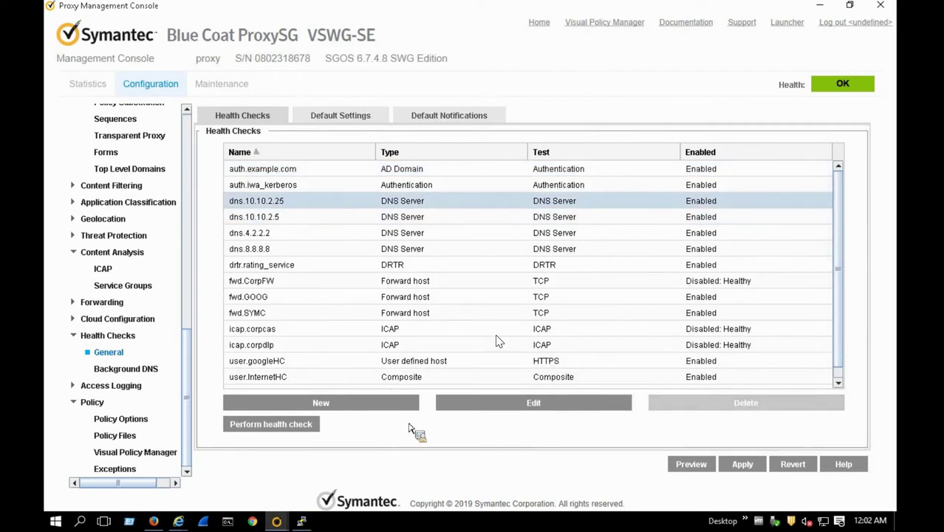
left_click(526, 408)
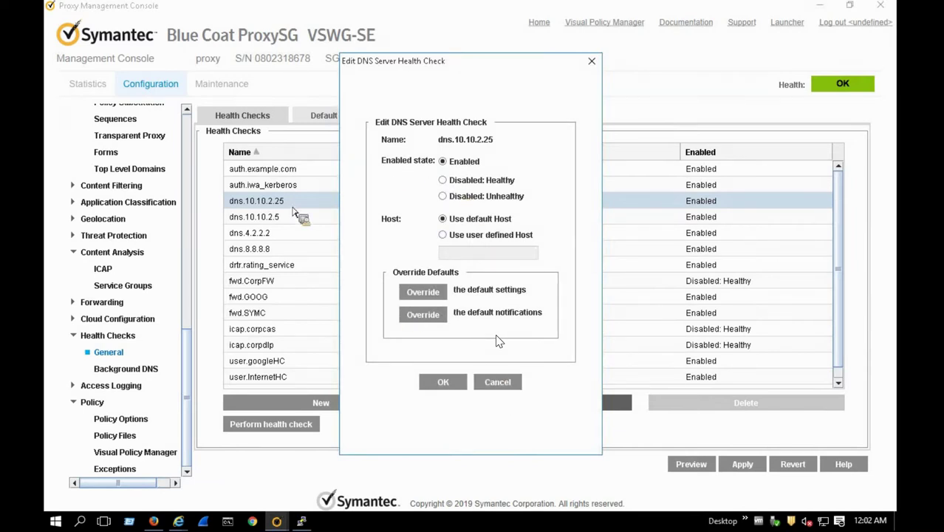
left_click(499, 382)
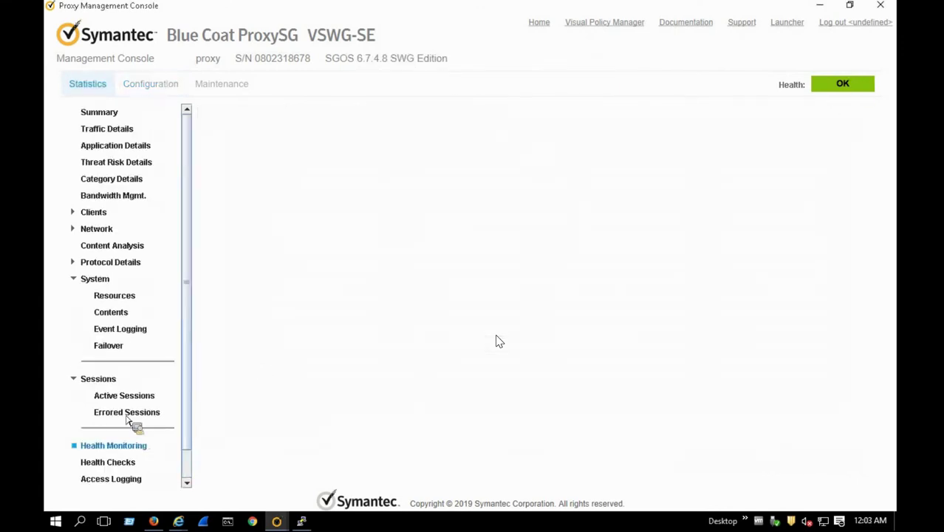
Examine the health check statistics, especially the dns.10.10.2.25 entry, and return to the health check configuration.
left_click(111, 463)
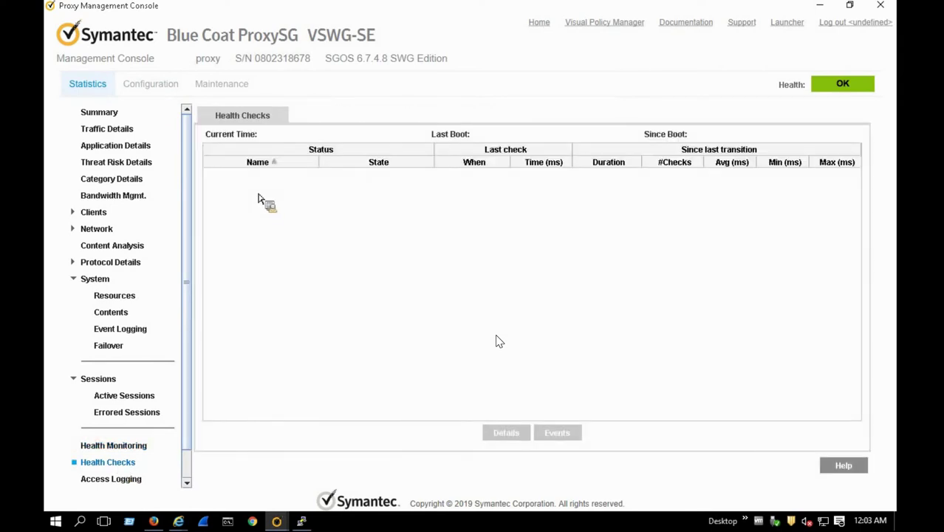
left_click(346, 209)
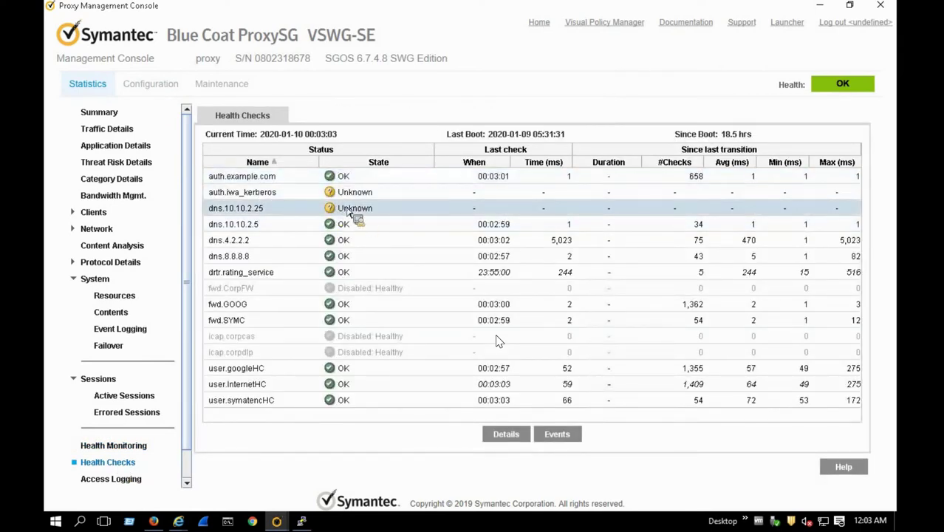
left_click(151, 83)
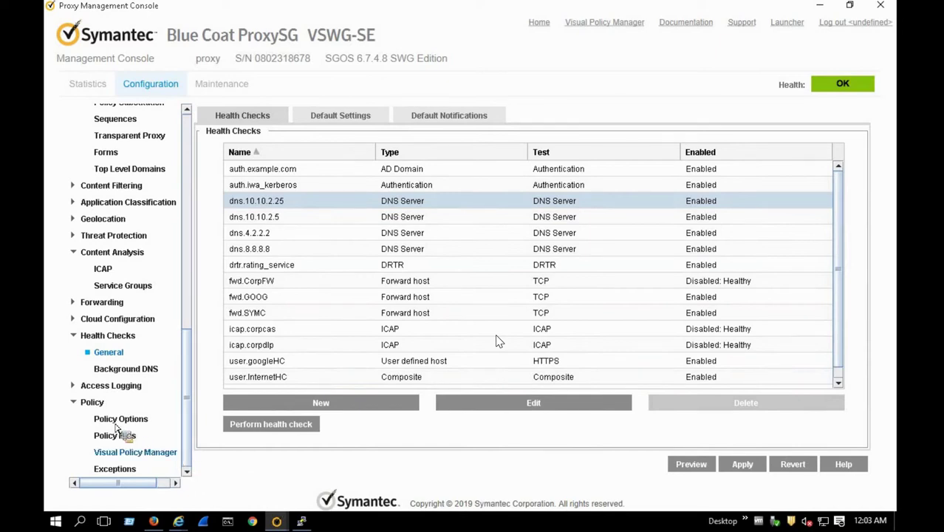
Set the enabled state of the dns.10.10.2.25 health check to Disabled: Healthy and apply the change.
left_click(532, 405)
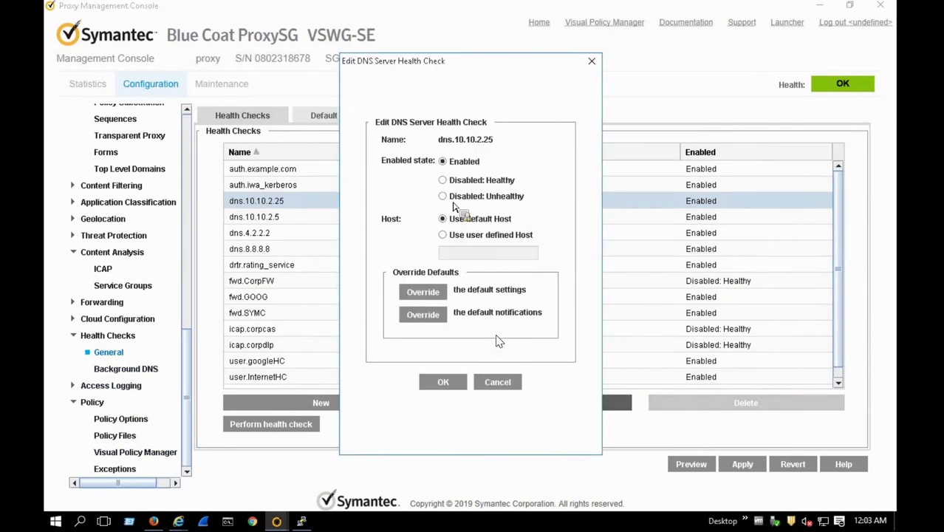
left_click(444, 181)
left_click(444, 383)
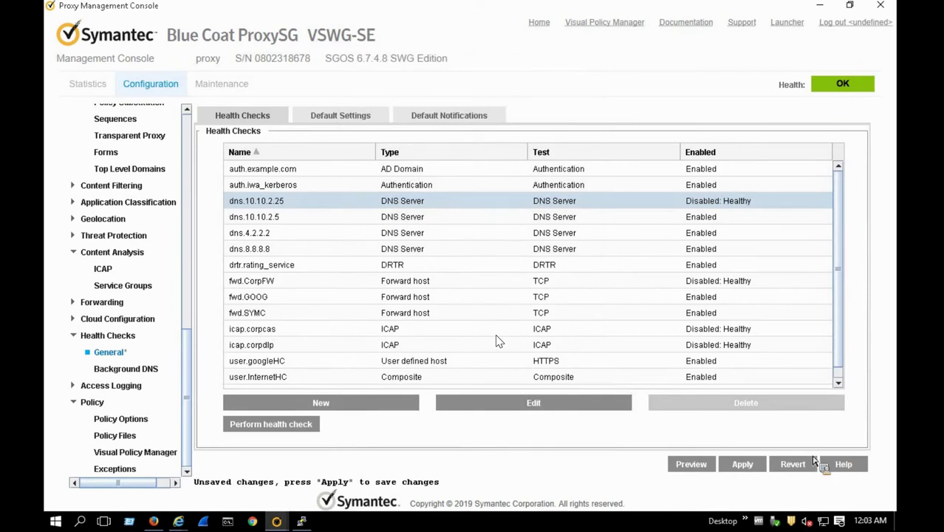
left_click(739, 467)
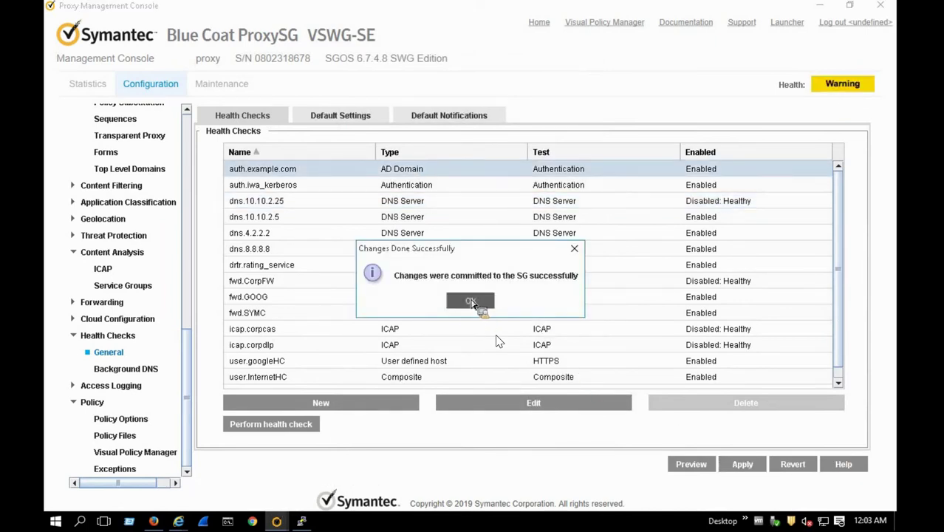
left_click(474, 301)
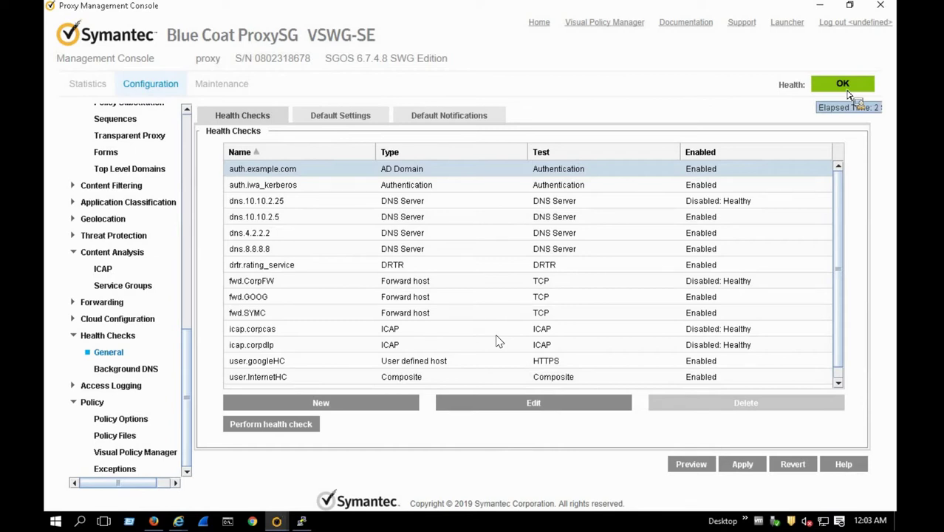
In PuTTY, repeatedly run "test dns cnn.com bypass-cache" and examine how the primary group's servers are queried with the health check disabled as healthy.
left_click(301, 521)
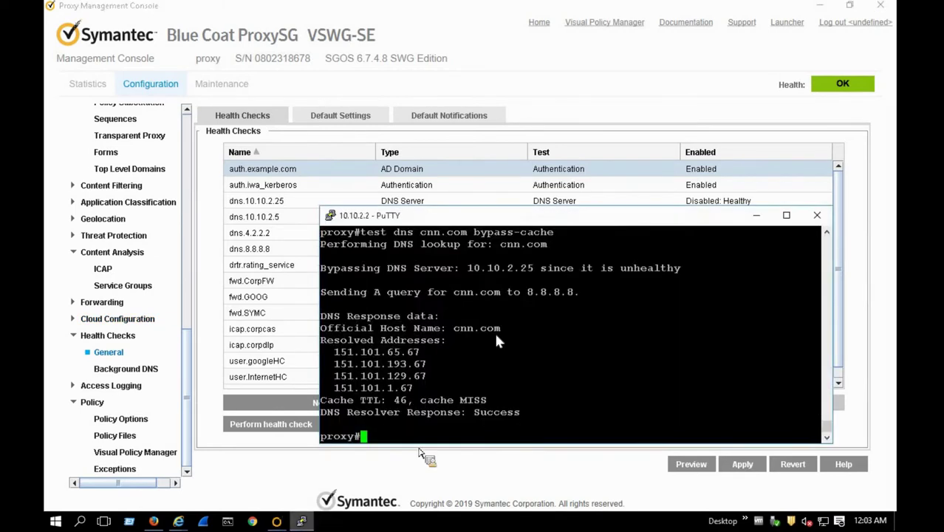
left_click(301, 521)
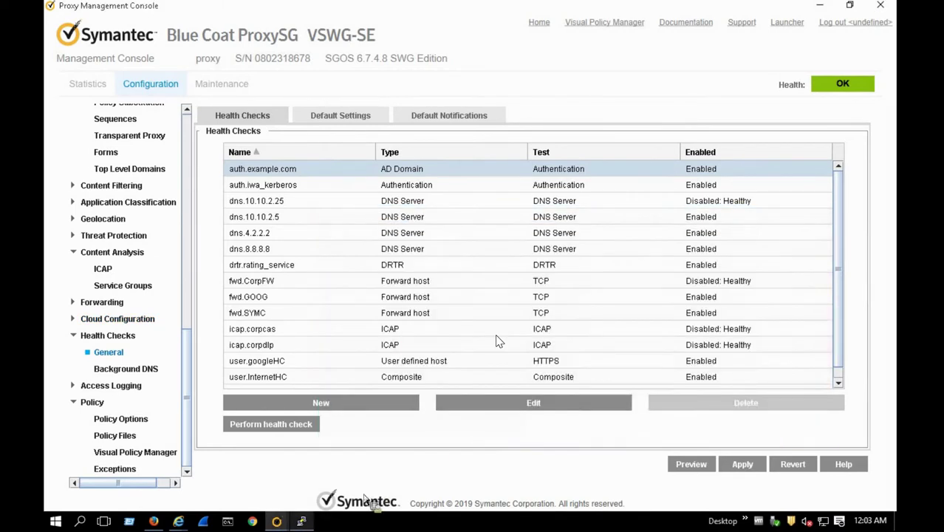
left_click(302, 521)
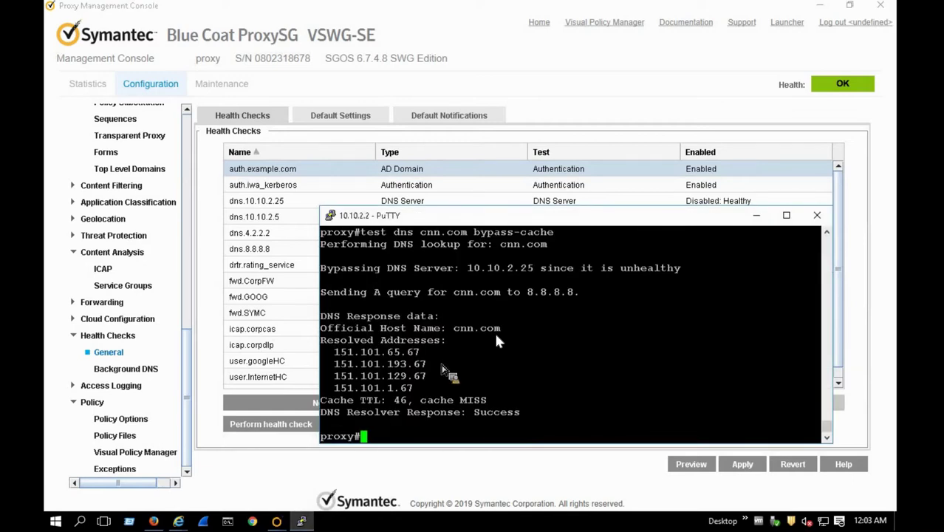
key("Up")
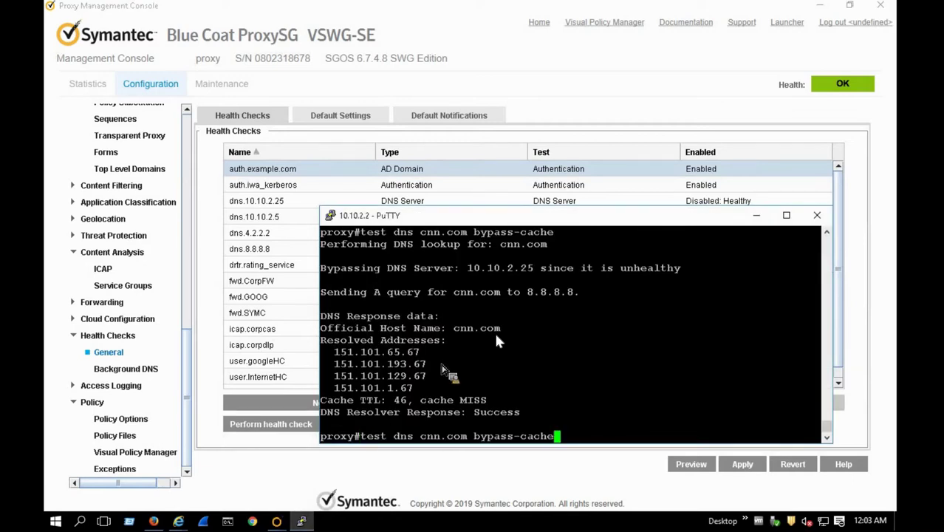
key("Return")
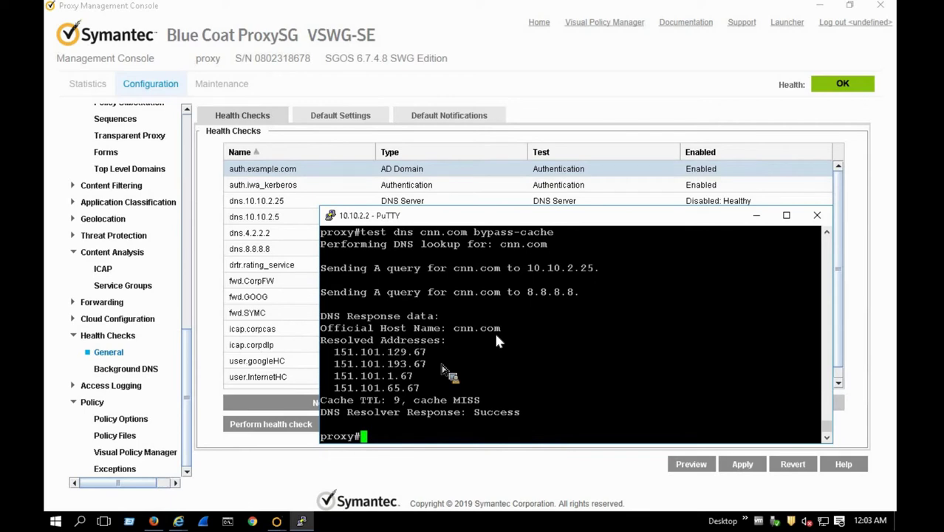
key("Up")
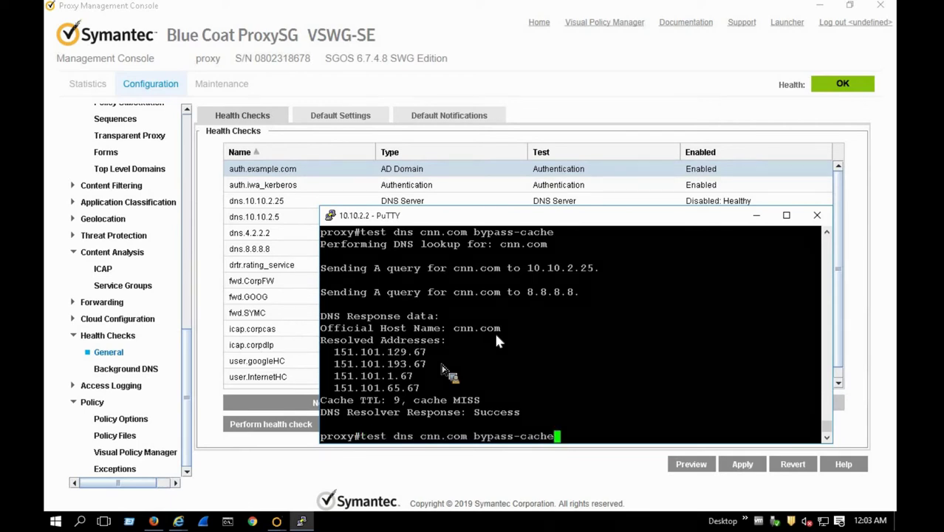
key("Return")
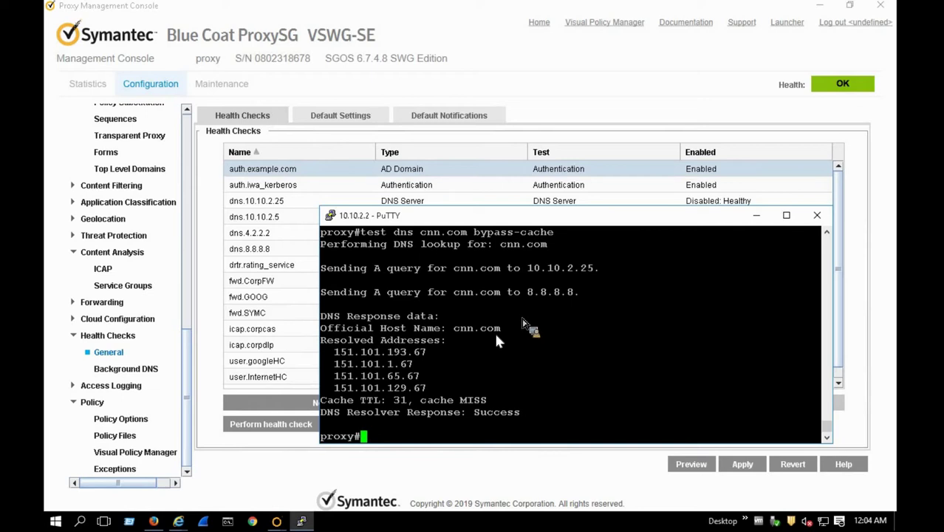
key("Up")
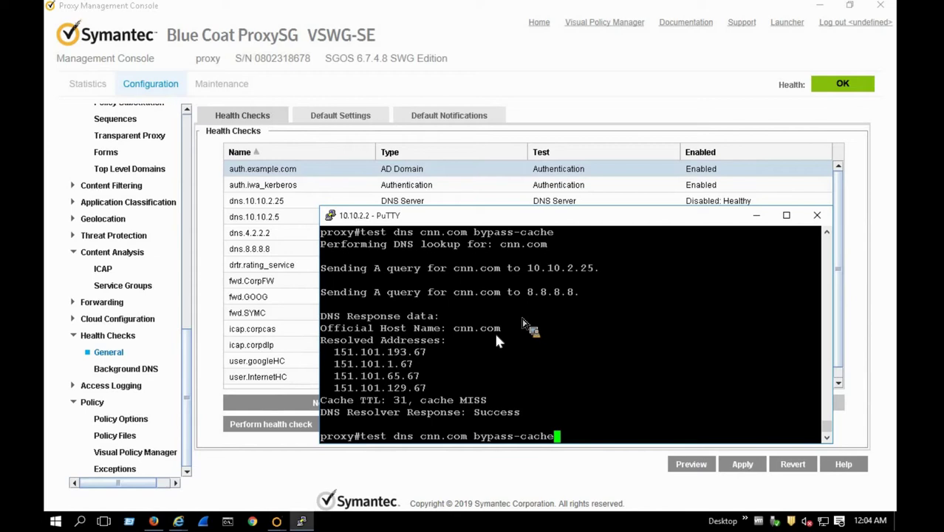
key("Return")
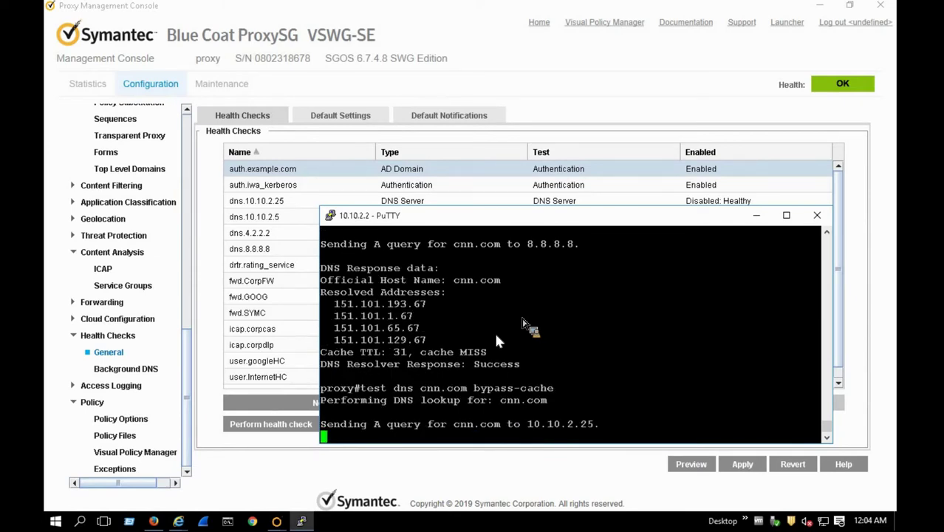
key("Up")
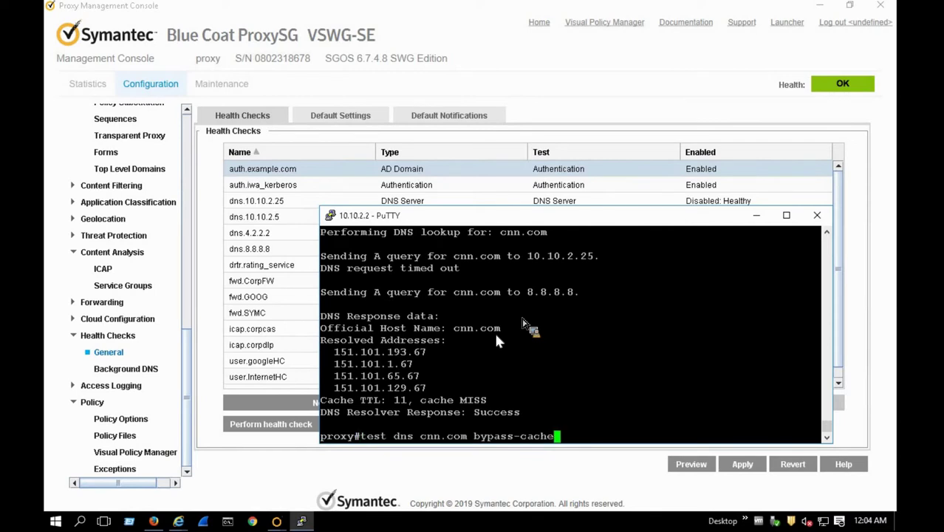
key("Return")
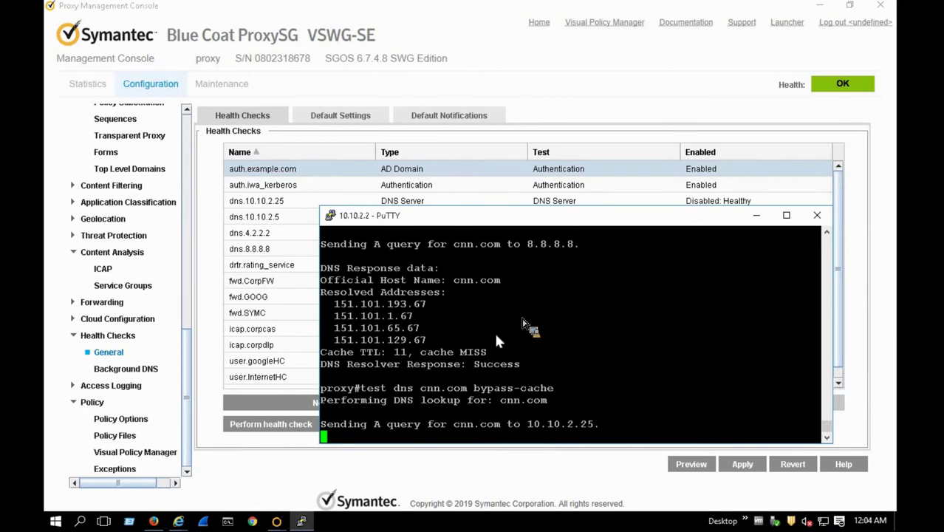
key("Up")
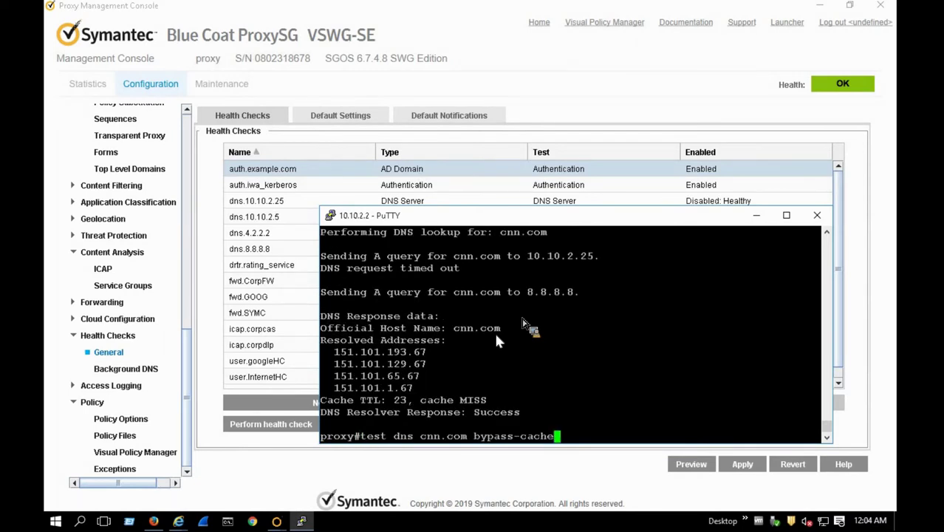
key("Return")
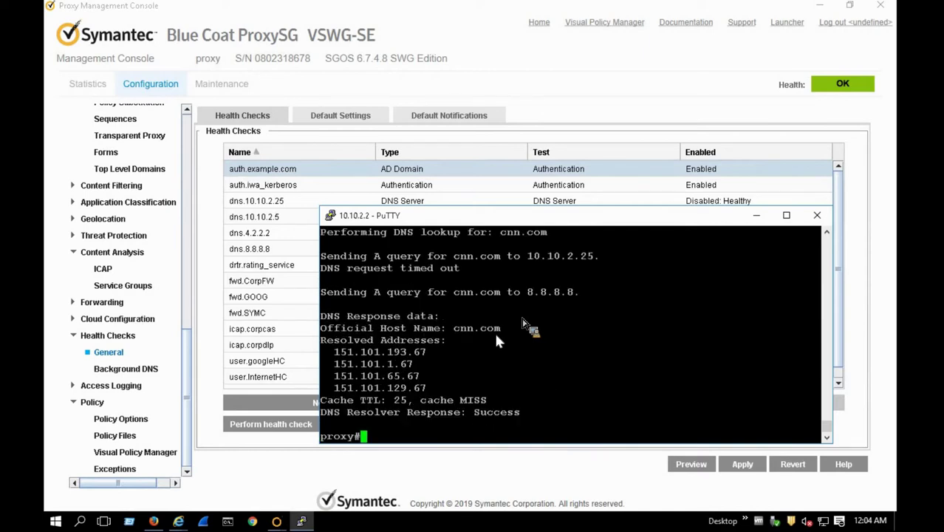
key("Up")
key("Return")
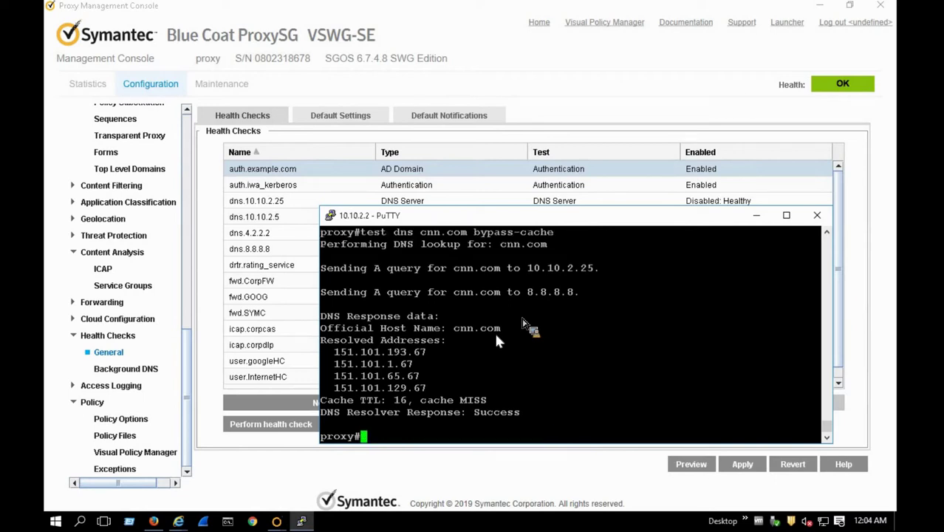
key("Up")
key("Return")
key("Up")
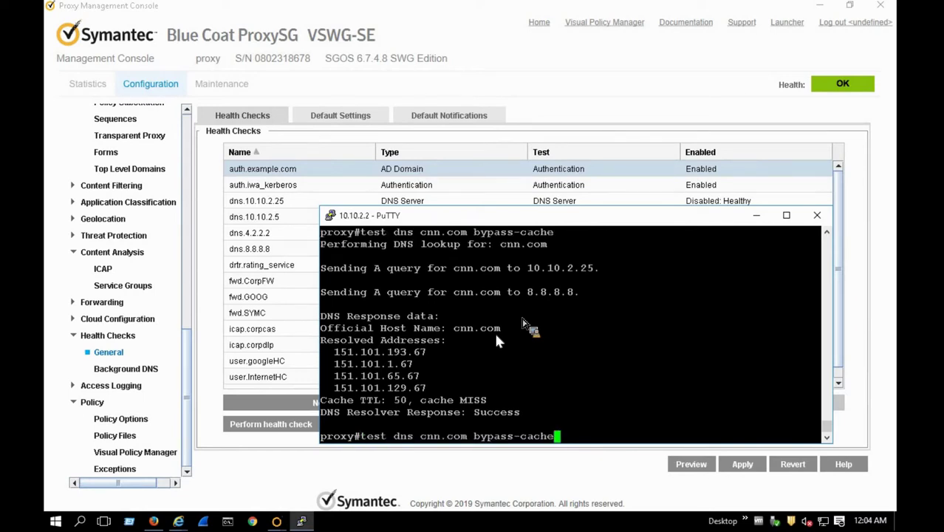
key("Return")
key("Up")
key("Return")
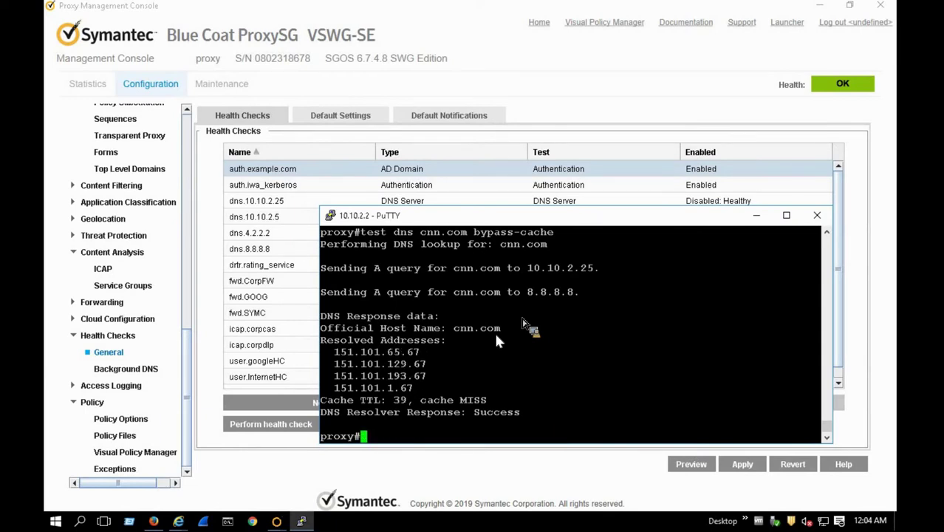
key("Up")
key("Return")
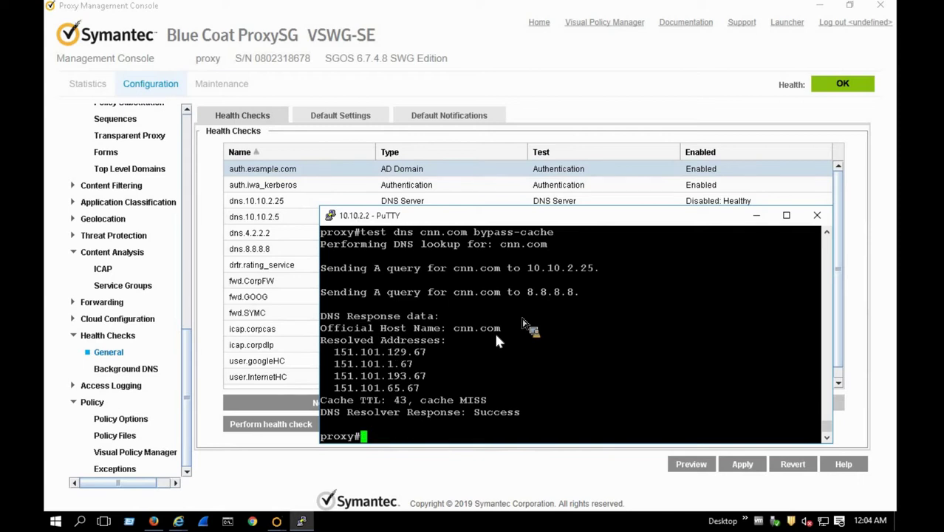
key("Up")
key("Return")
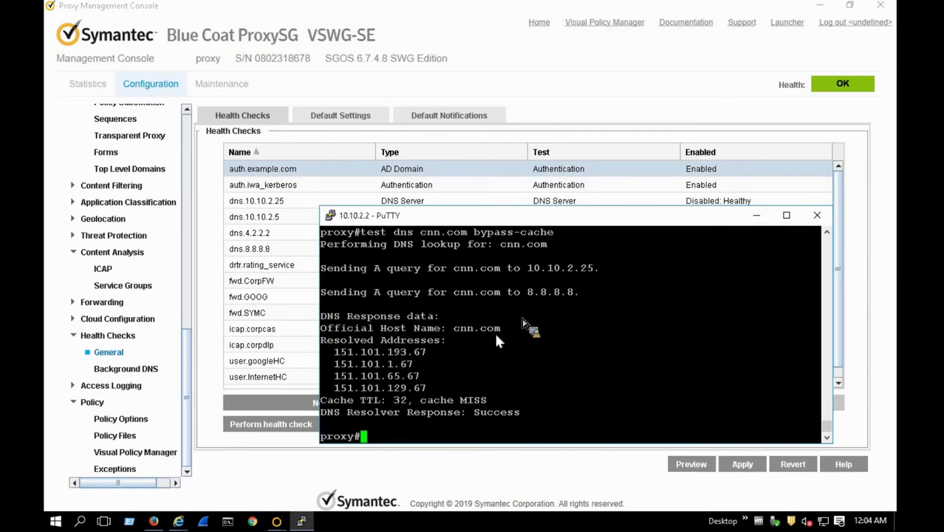
key("Up")
key("Return")
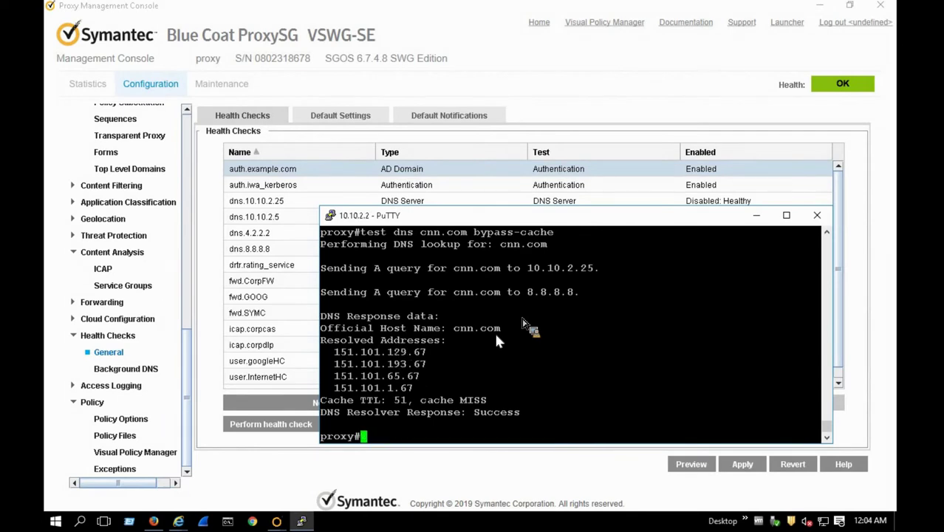
key("Up")
key("Return")
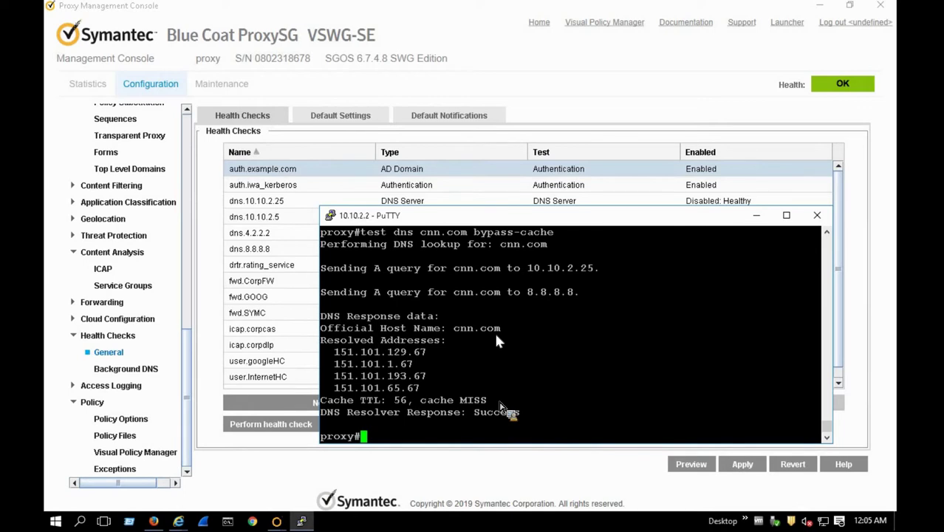
key("Up")
key("Return")
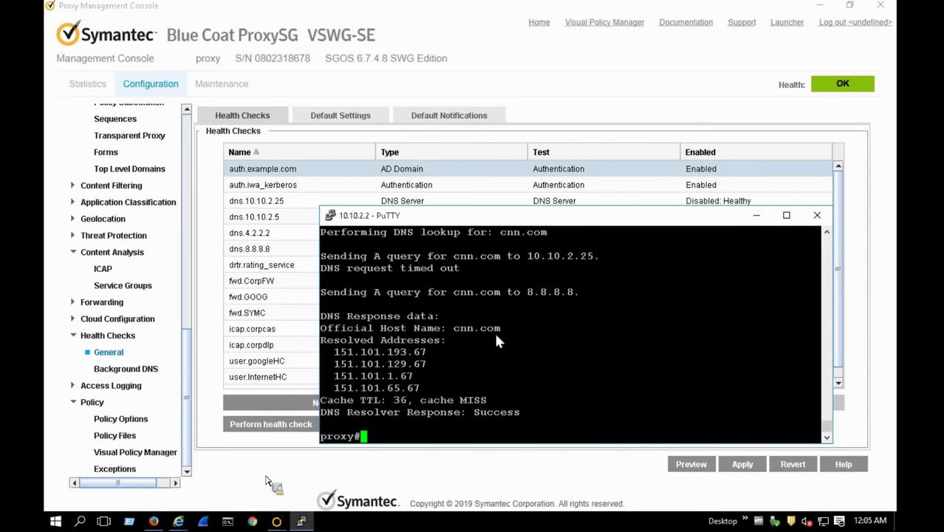
In the Proxy Management Console, set the dns.10.10.2.25 health check to Disabled: Unhealthy, apply the change and return to PuTTY.
left_click(135, 410)
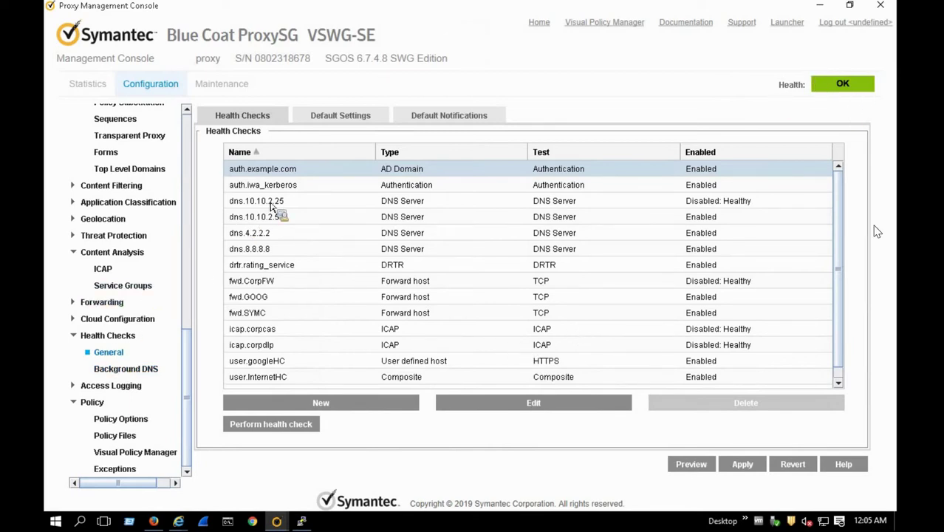
left_click(620, 206)
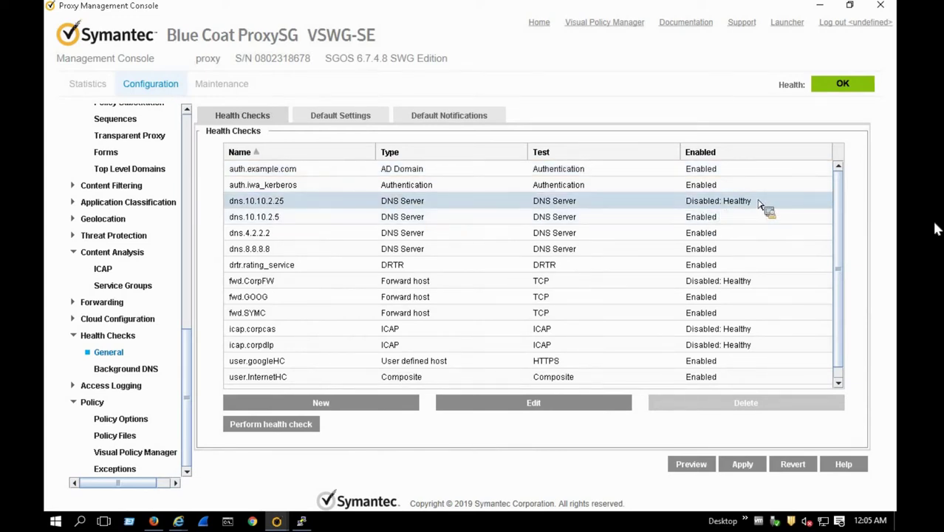
left_click(535, 405)
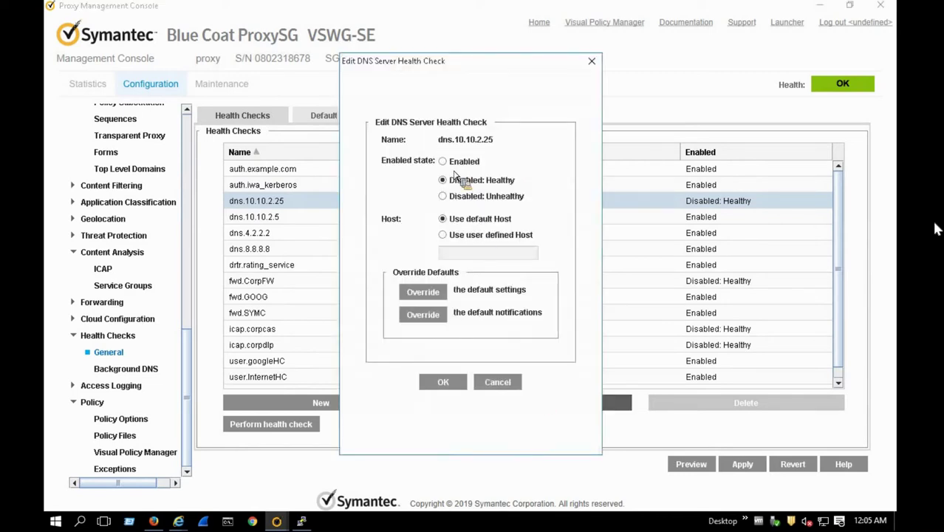
left_click(448, 165)
left_click(447, 197)
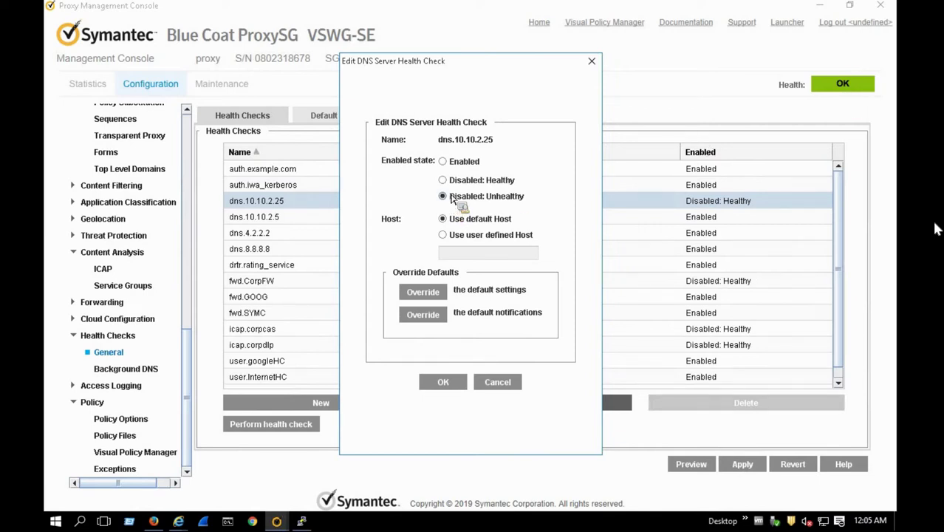
left_click(437, 386)
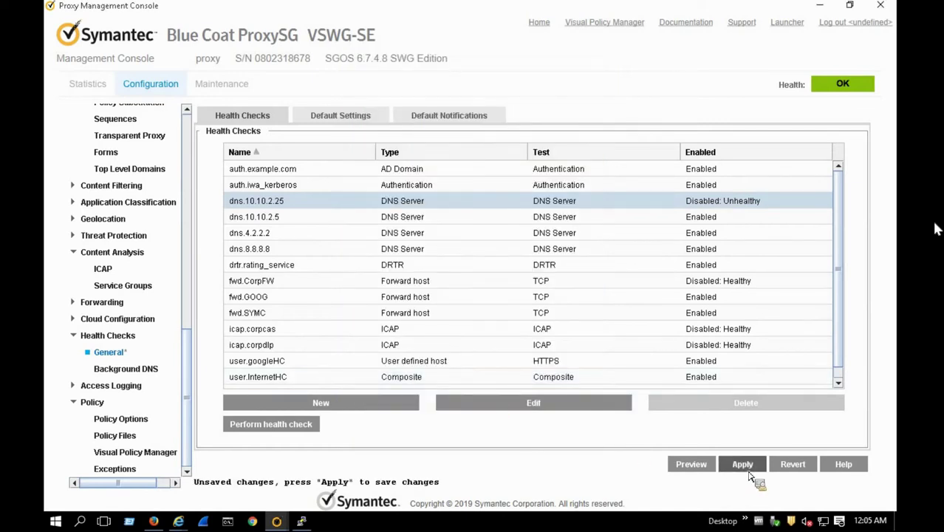
left_click(748, 471)
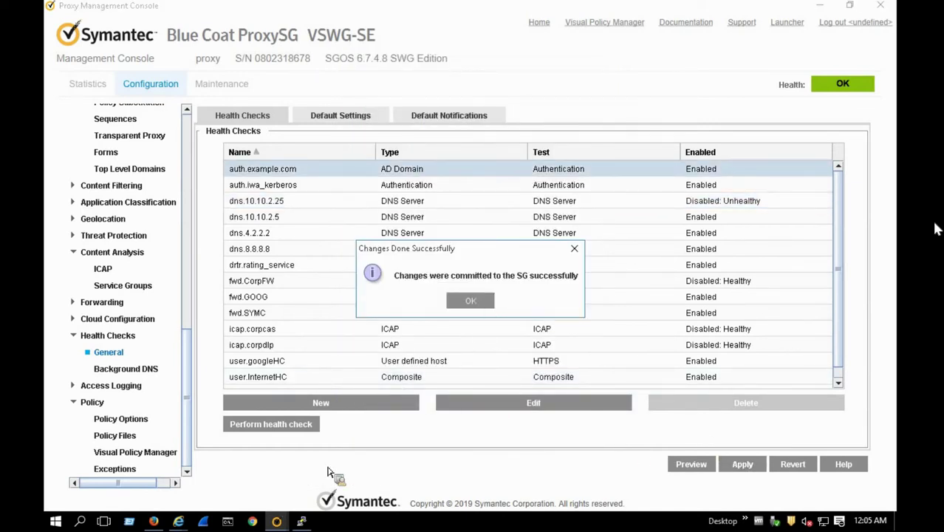
key("Return")
key("alt+Tab")
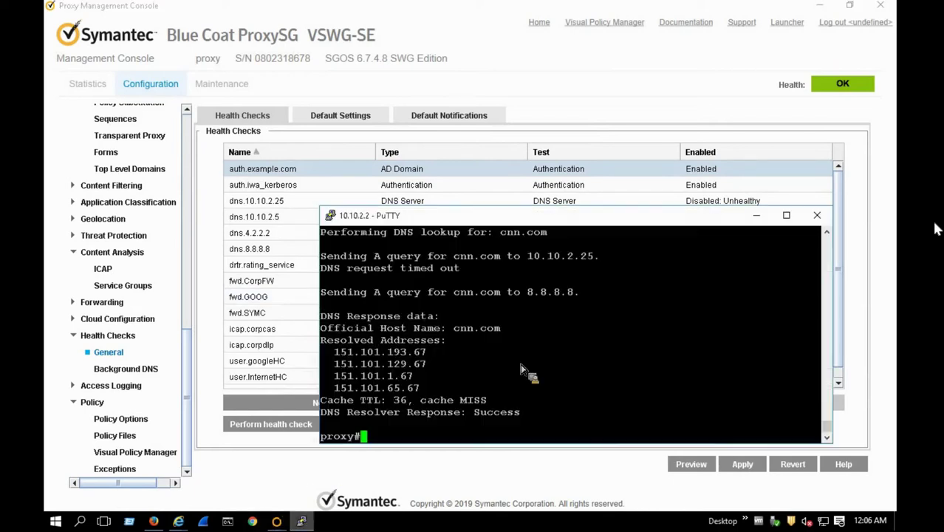
Repeatedly run "test dns cnn.com bypass-cache" and examine how 10.10.2.25 is treated with its health check disabled as unhealthy.
right_click(520, 363)
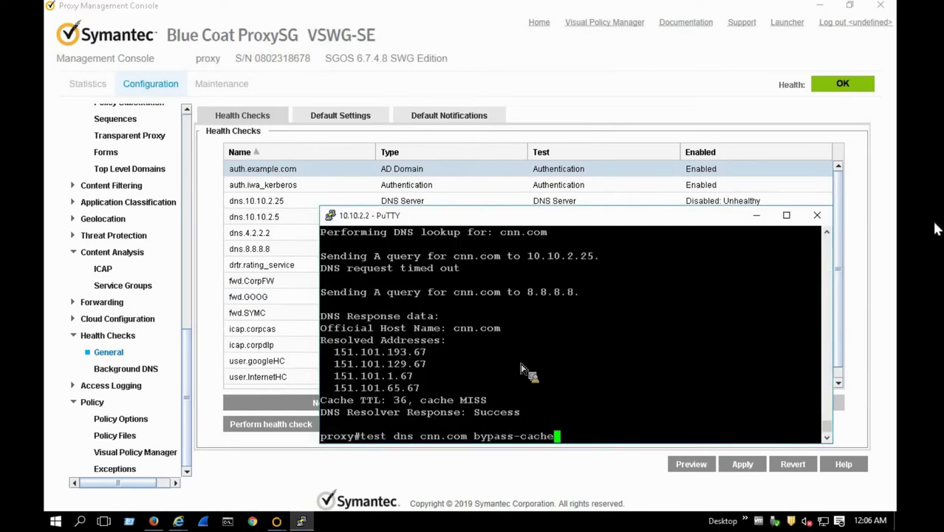
key("Return")
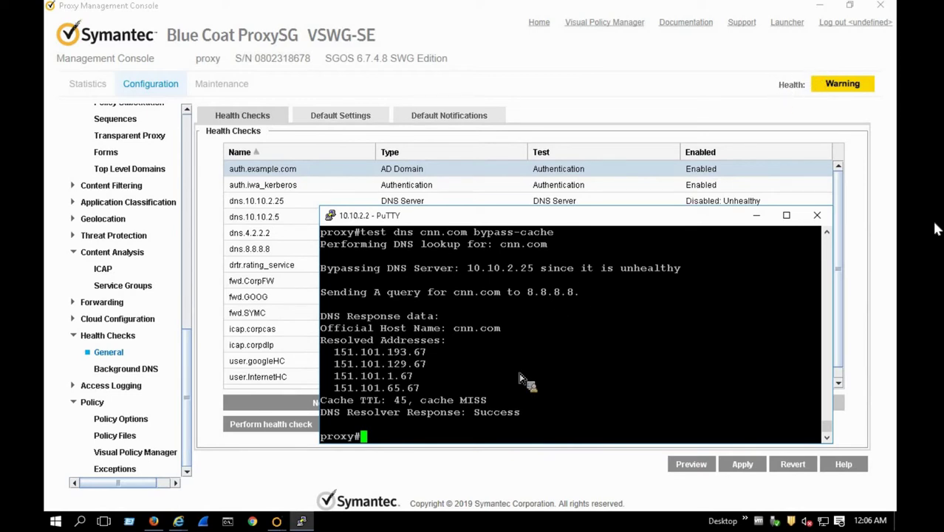
key("Up")
key("Return")
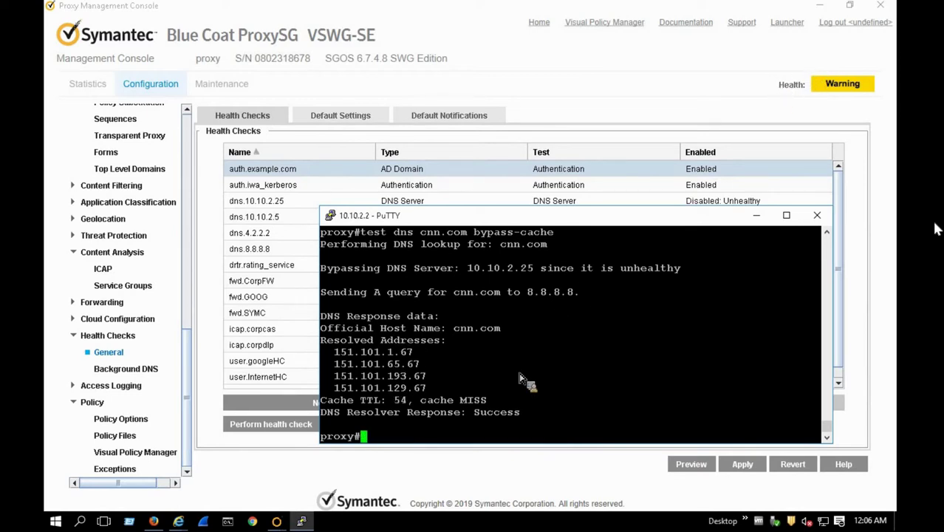
key("Up")
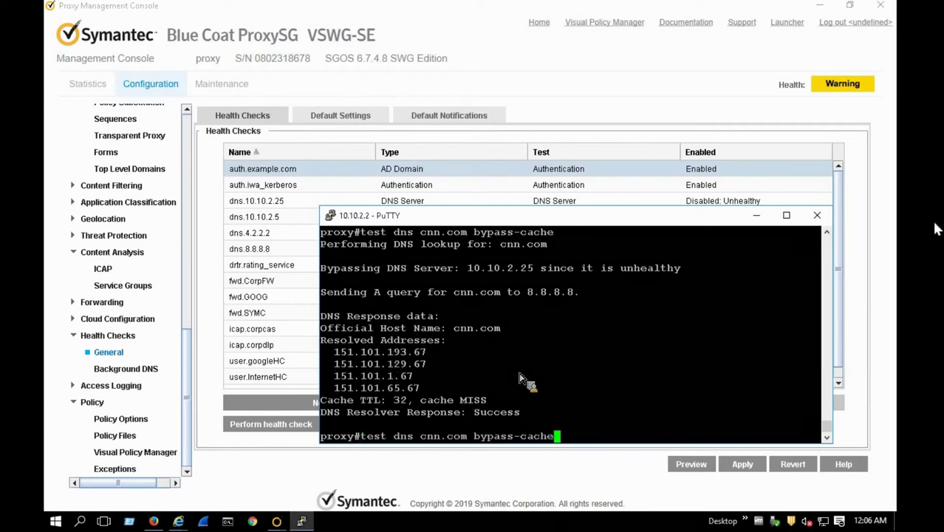
key("Return")
key("Up")
key("Return")
key("Up")
key("Return")
key("Up")
key("Return")
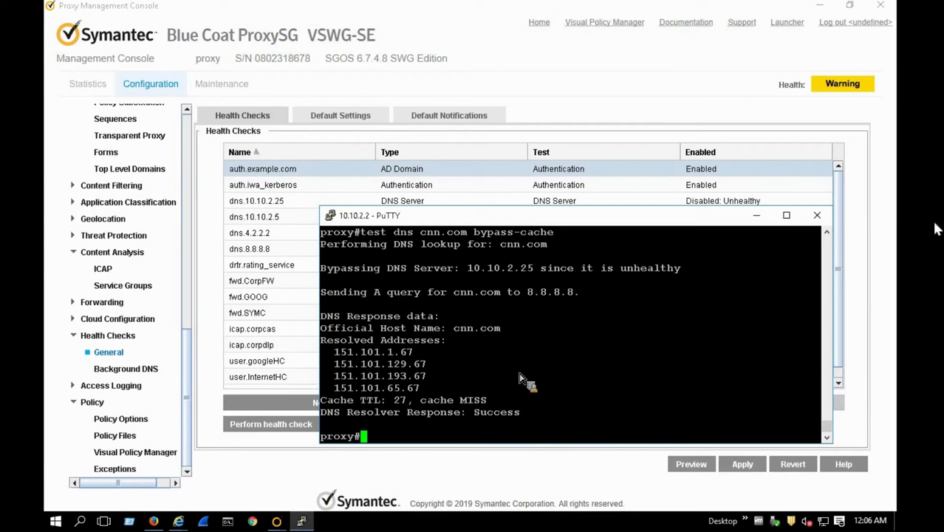
key("Up")
key("Return")
key("Up")
key("Return")
key("Up")
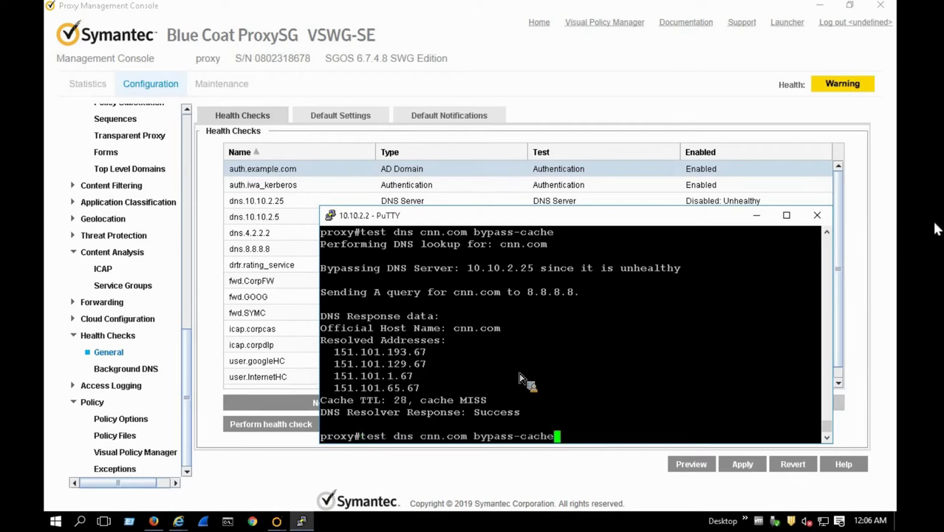
key("Return")
key("Up")
key("Return")
key("Up")
key("Return")
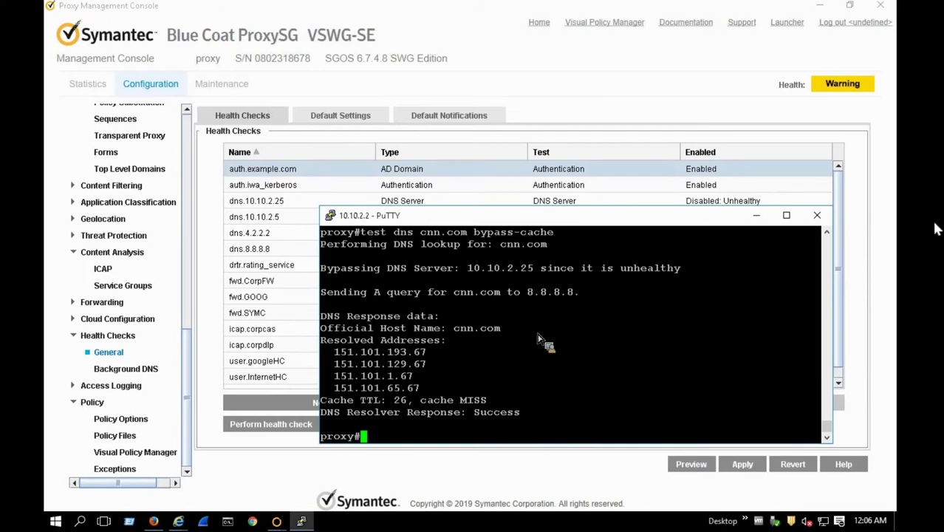
left_click(160, 521)
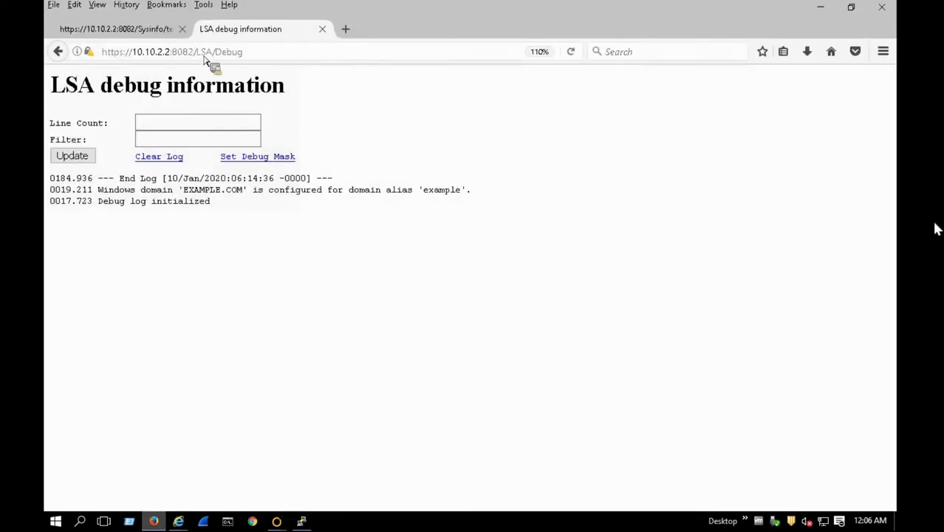
key("ctrl+l")
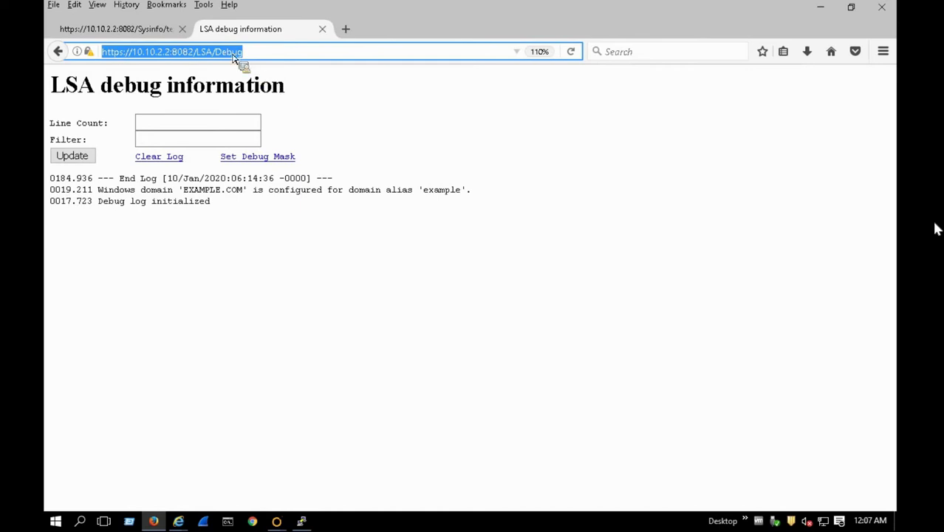
left_click_drag(216, 58, 240, 296)
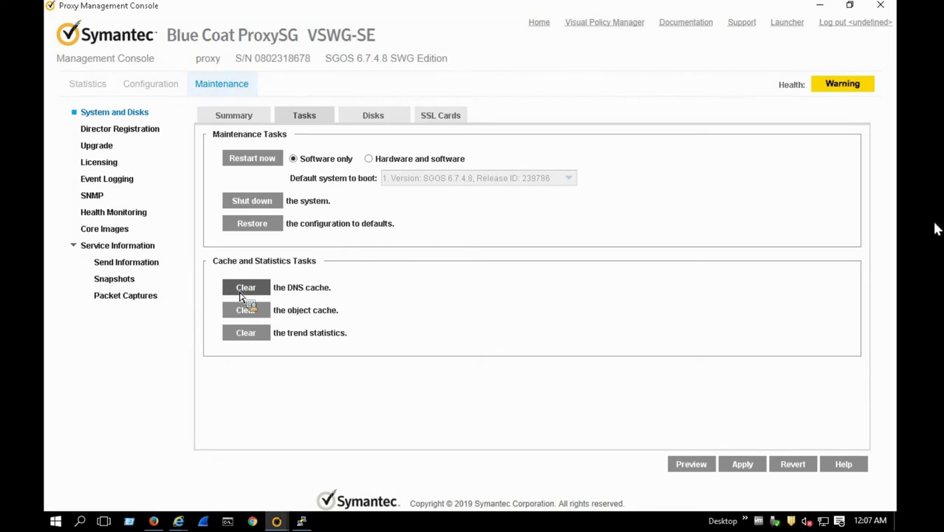
left_click_drag(240, 296, 314, 77)
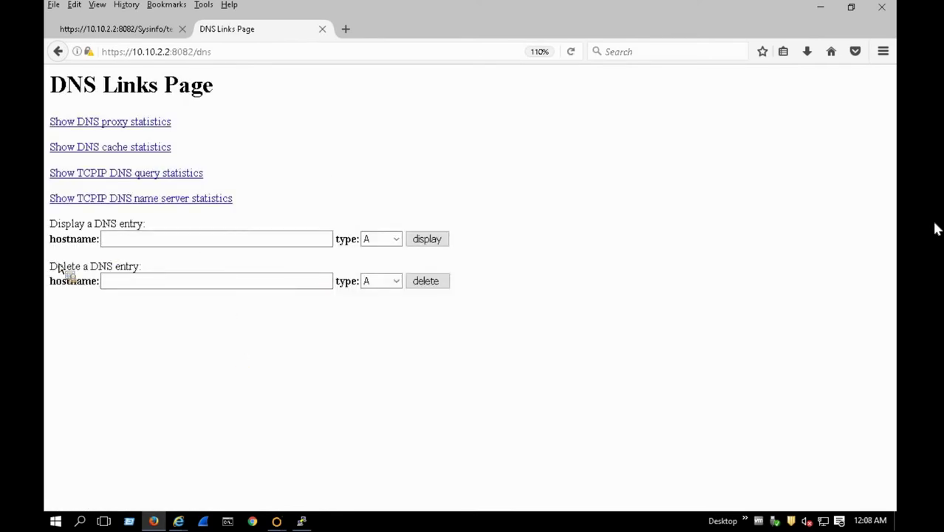
Display the type A DNS cache entry for cnn.com and examine its IP addresses.
left_click_drag(122, 270, 143, 245)
left_click(143, 245)
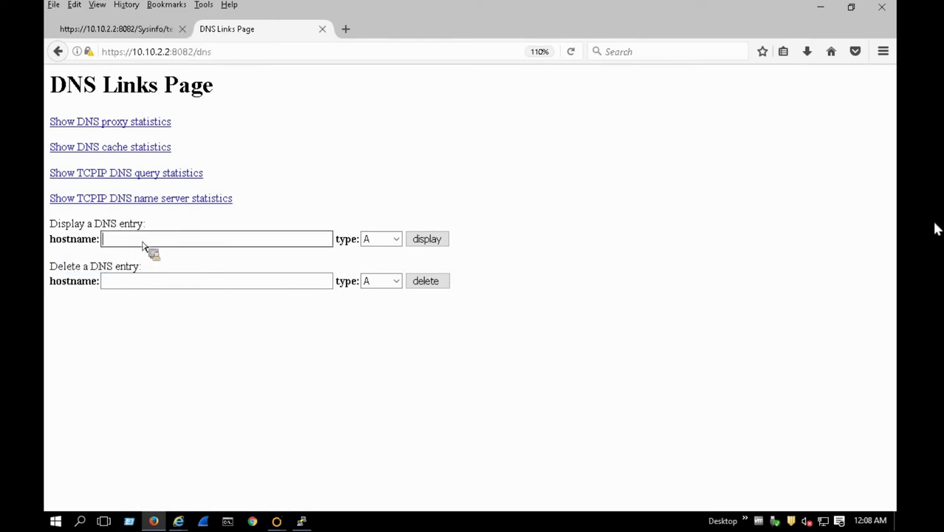
type("cnn.com")
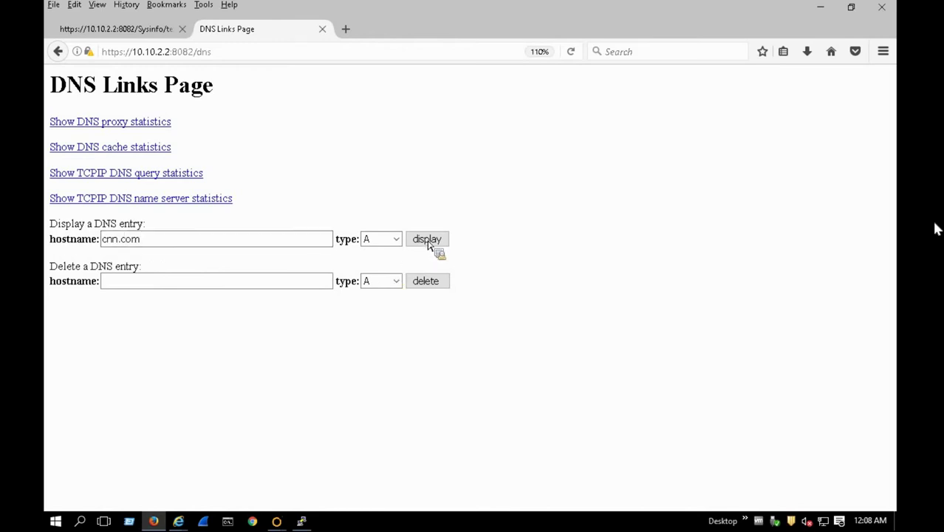
left_click(427, 246)
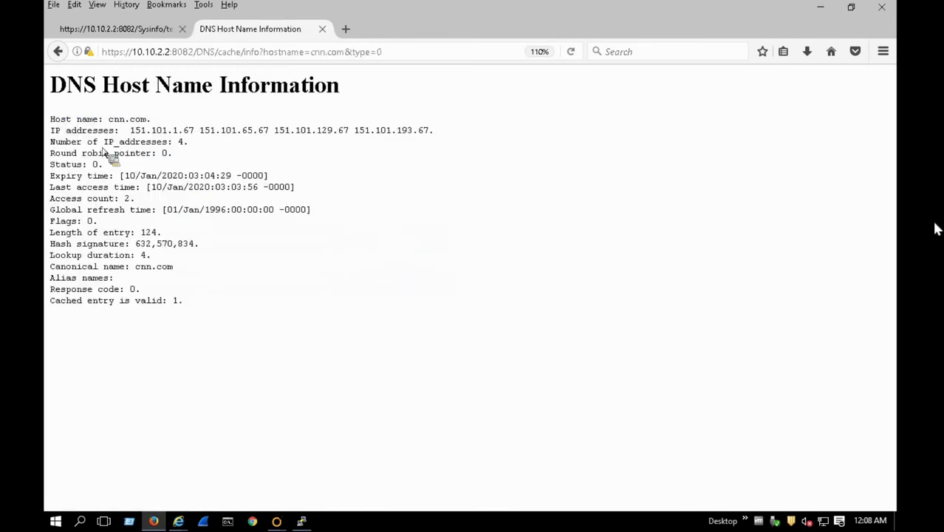
double_click(137, 131)
left_click_drag(288, 148, 242, 157)
Return to the DNS Links Page and delete the type A DNS entry for cnn.com from the cache.
left_click(57, 53)
left_click(131, 245)
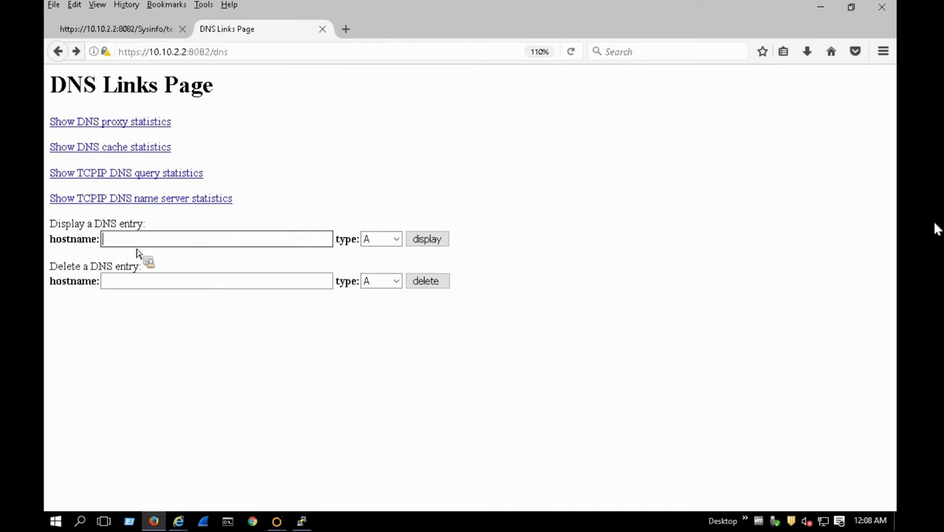
left_click(128, 288)
type("cnn.com")
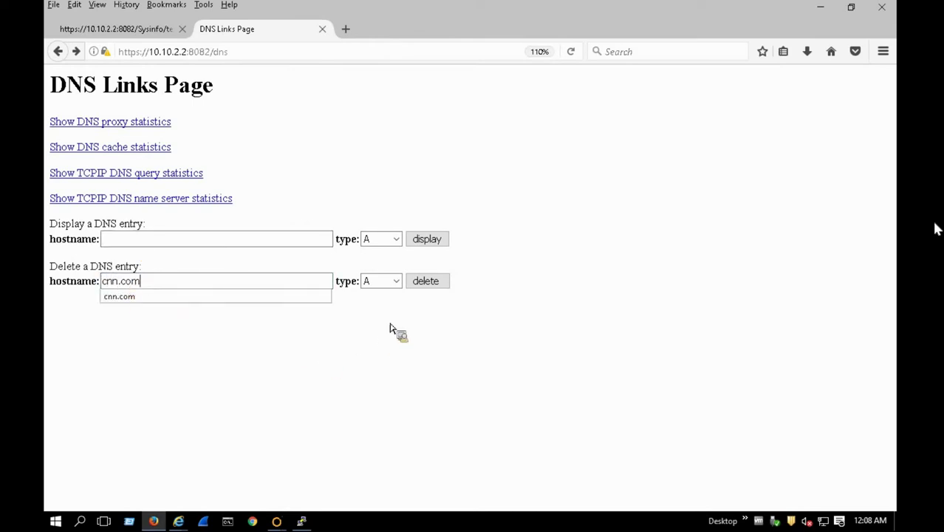
left_click(425, 285)
left_click(425, 285)
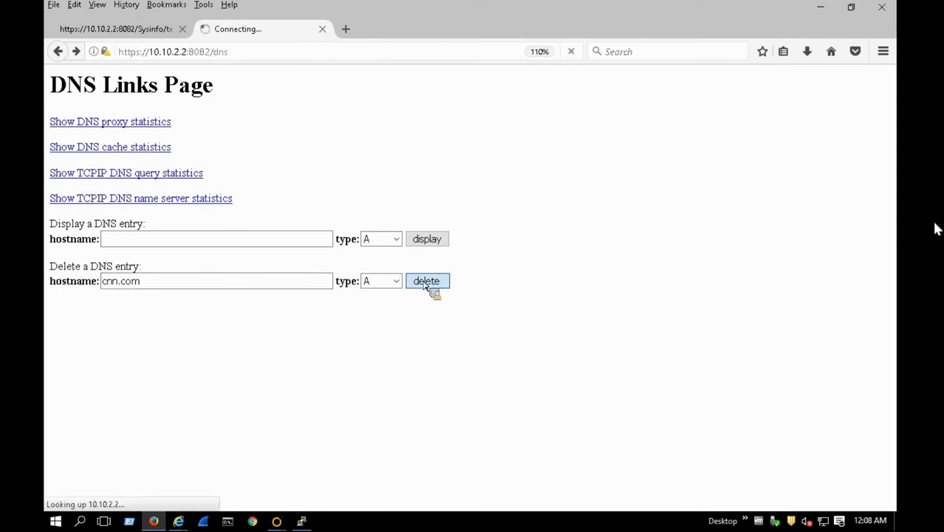
left_click(58, 51)
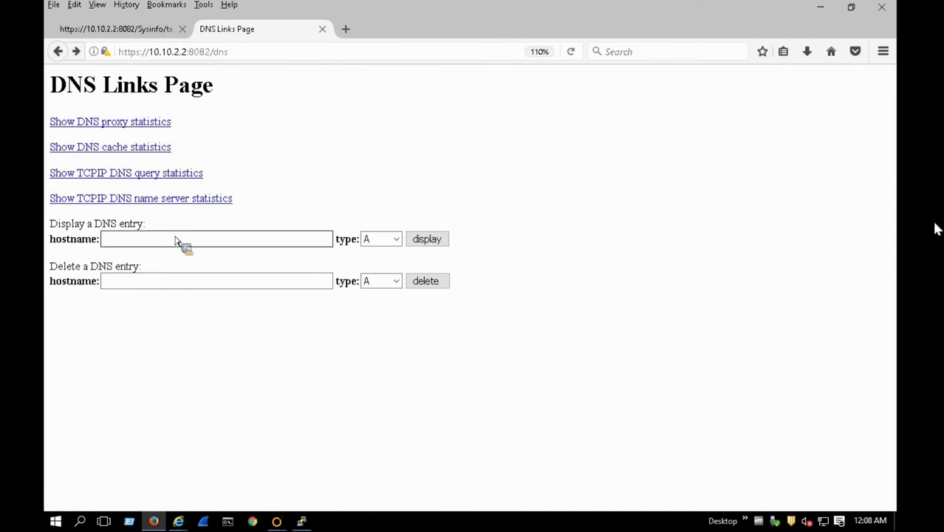
Look up the type A entry for cnn.com again to check the cache after the deletion, and return to the links page.
left_click(176, 240)
type("c")
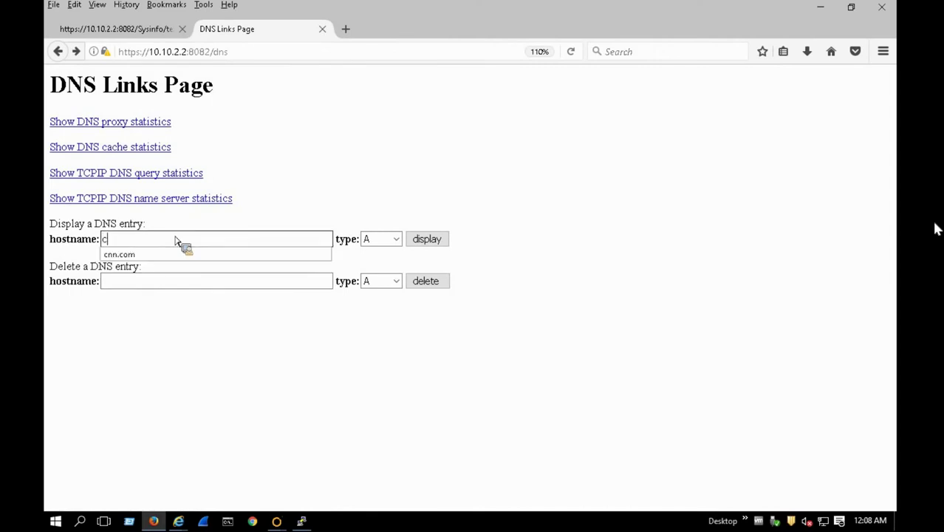
type("nn.com")
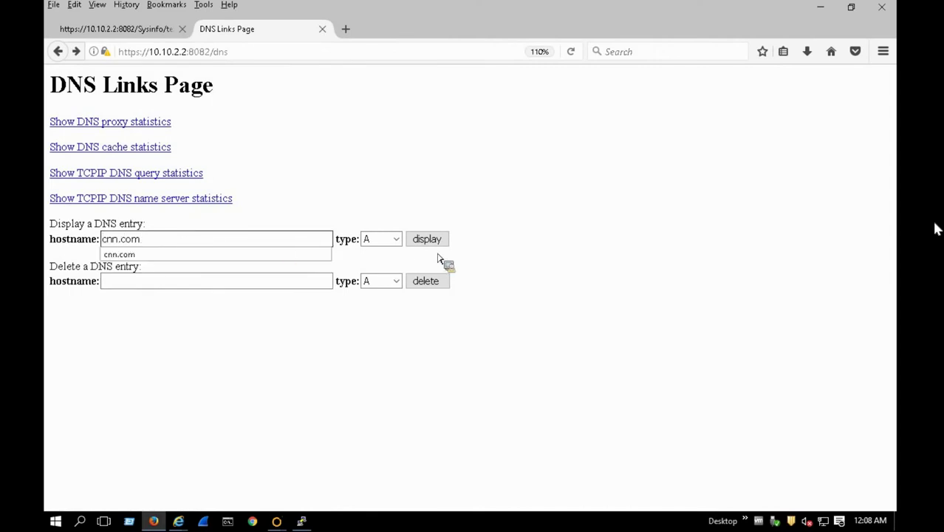
left_click(428, 240)
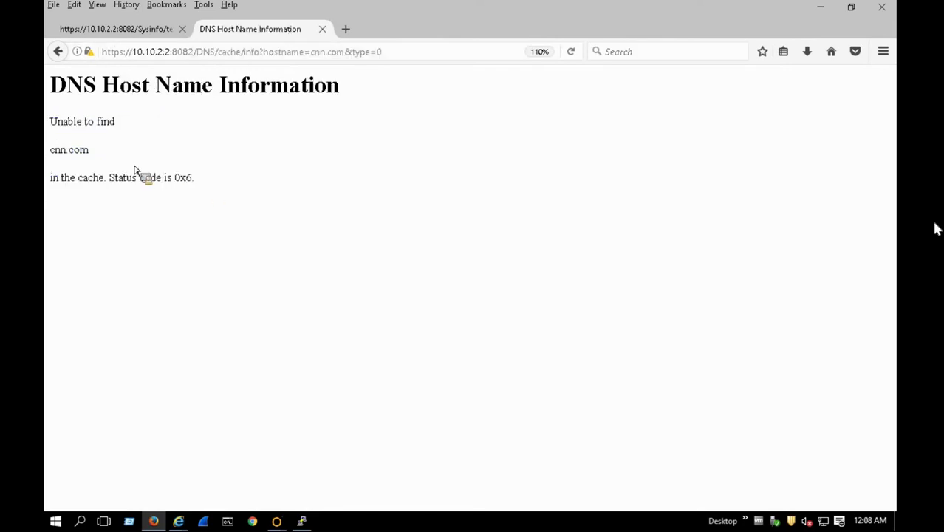
left_click(57, 51)
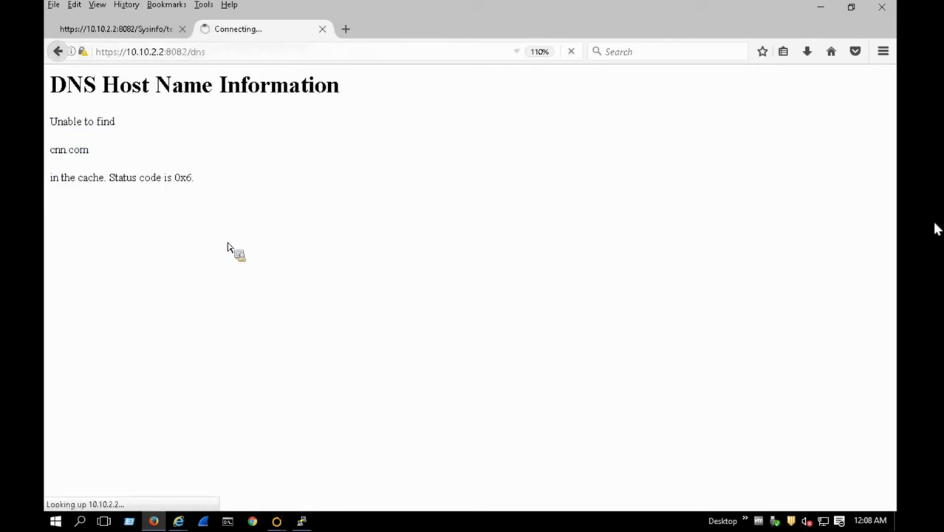
In PuTTY, run "test dns cnn.com" without the bypass-cache option.
left_click(302, 522)
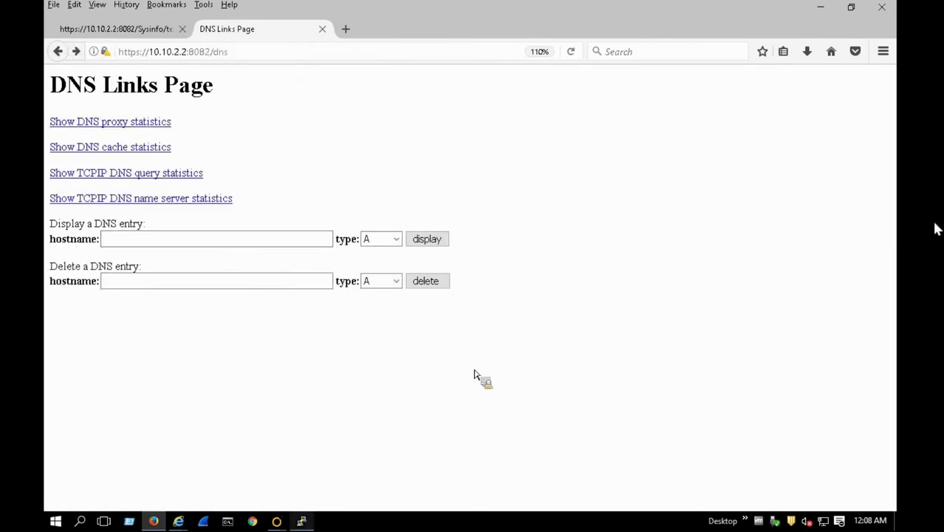
key("Up")
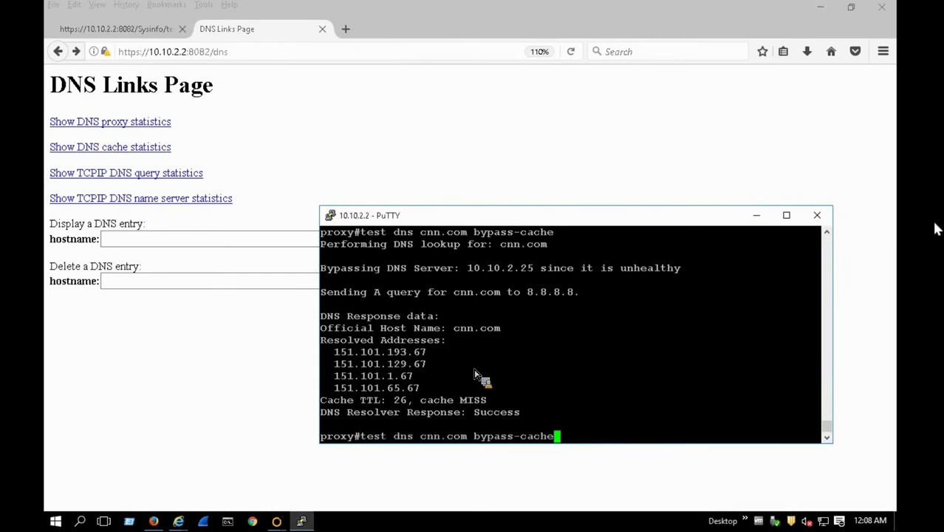
key("BackSpace")
key("BackSpace")
key("BackSpace")
key("BackSpace")
key("BackSpace")
key("BackSpace")
key("BackSpace")
key("BackSpace")
key("BackSpace")
key("BackSpace")
key("BackSpace")
key("BackSpace")
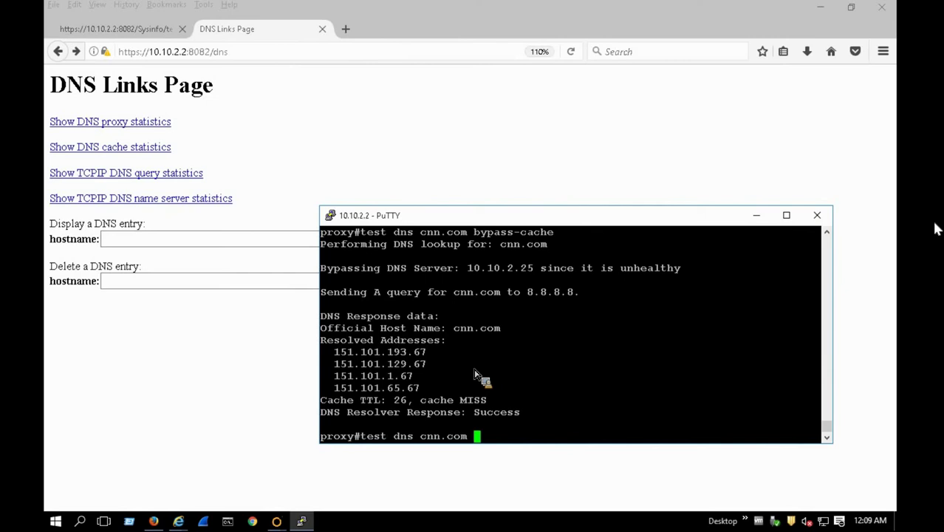
key("BackSpace")
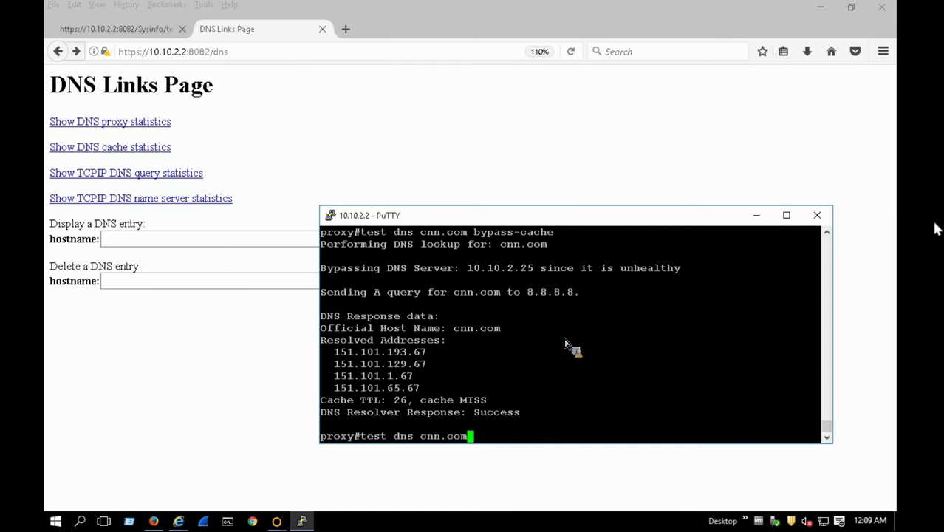
key("Return")
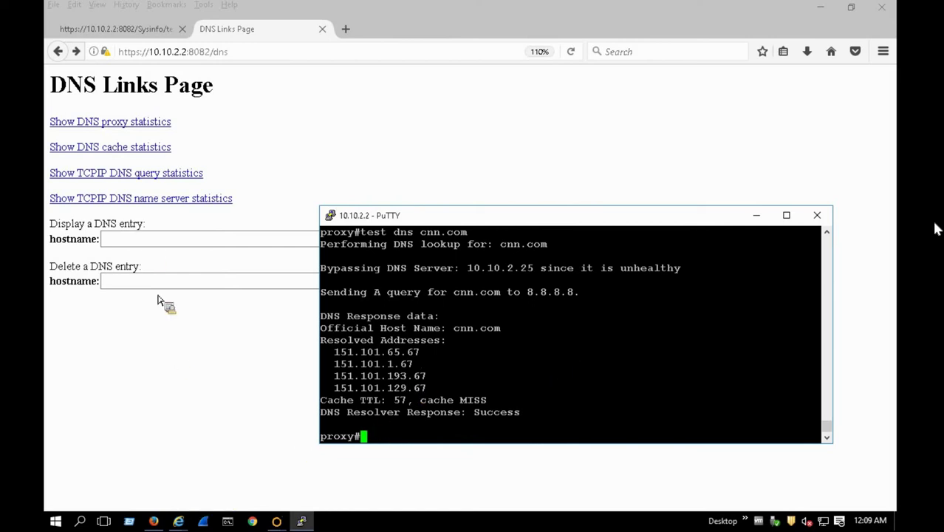
In Firefox, display the cached type A entry for cnn.com and compare its IP addresses with the lookup output in an enlarged PuTTY window.
left_click(147, 246)
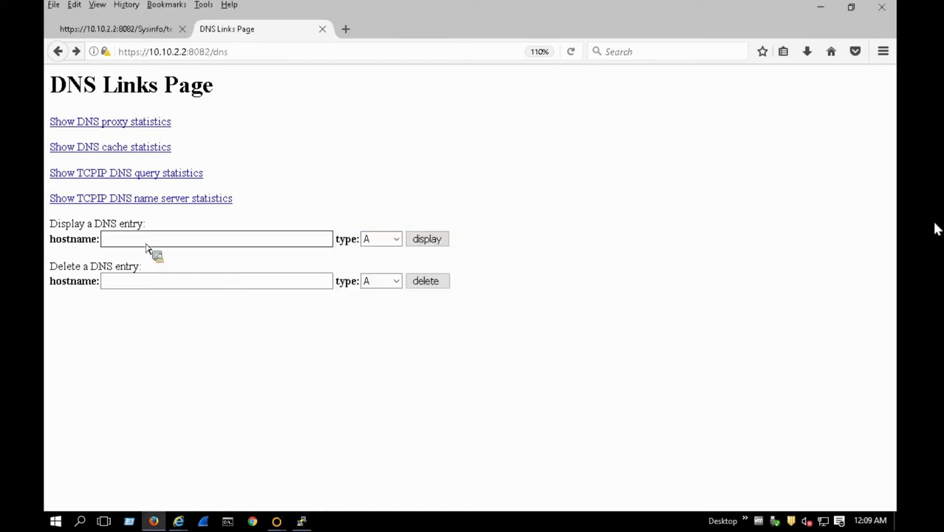
type("cb")
key("BackSpace")
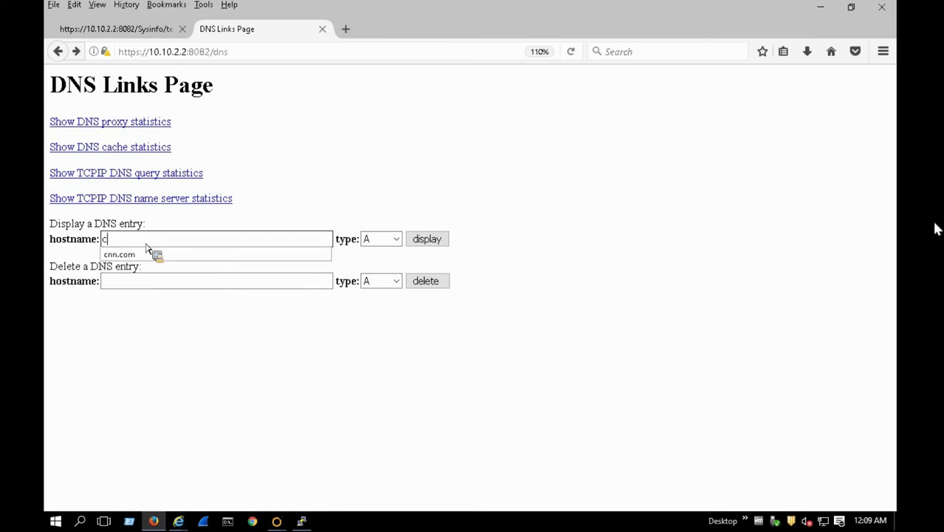
type("nn.com")
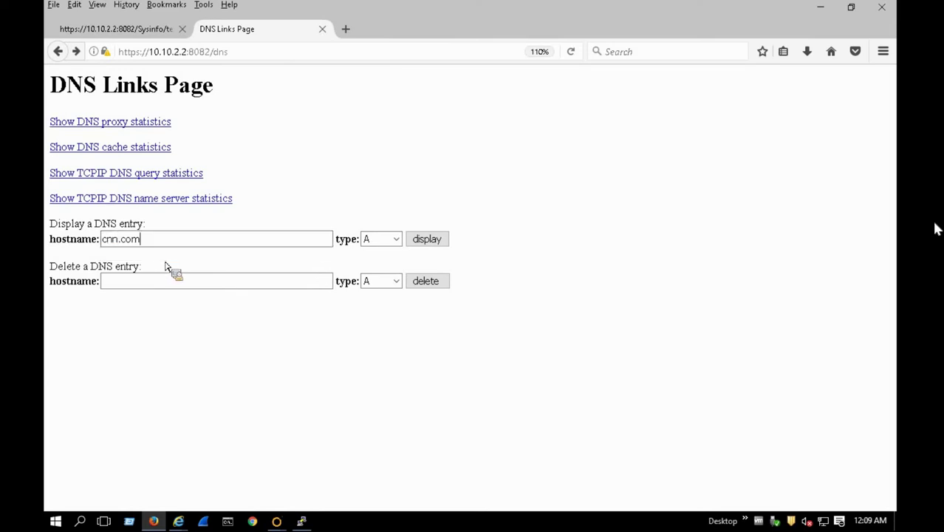
left_click(415, 243)
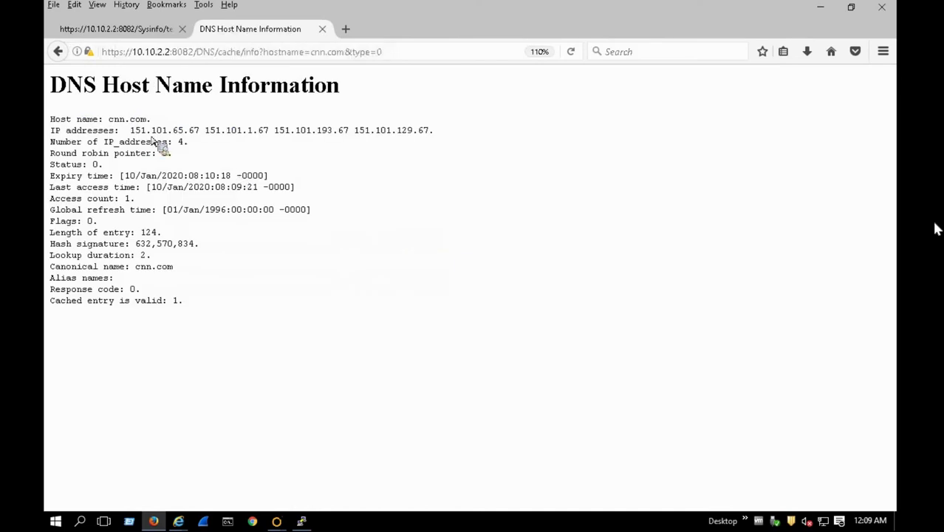
left_click_drag(127, 121, 437, 136)
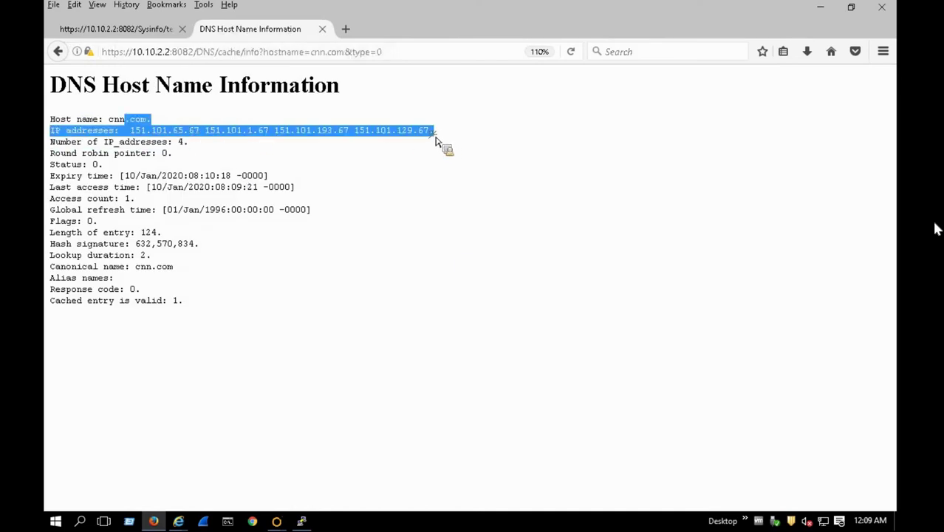
left_click(403, 185)
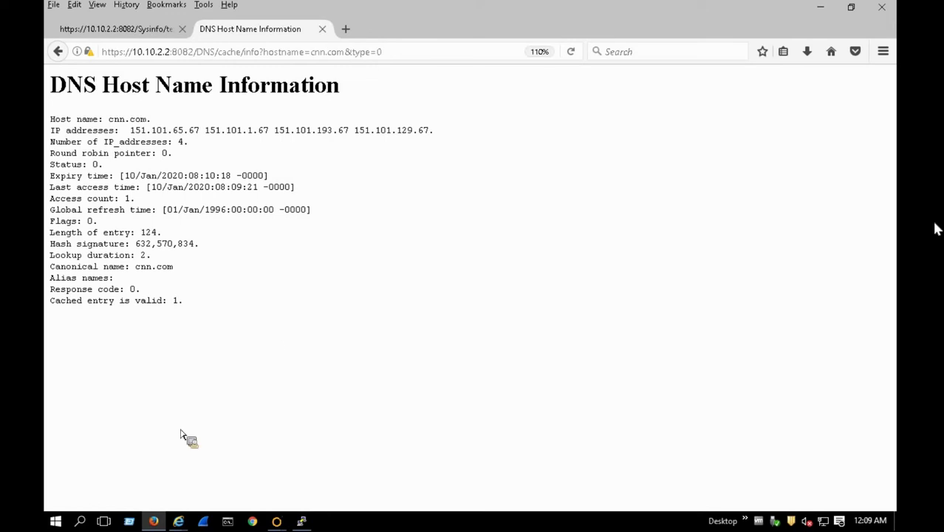
left_click(302, 521)
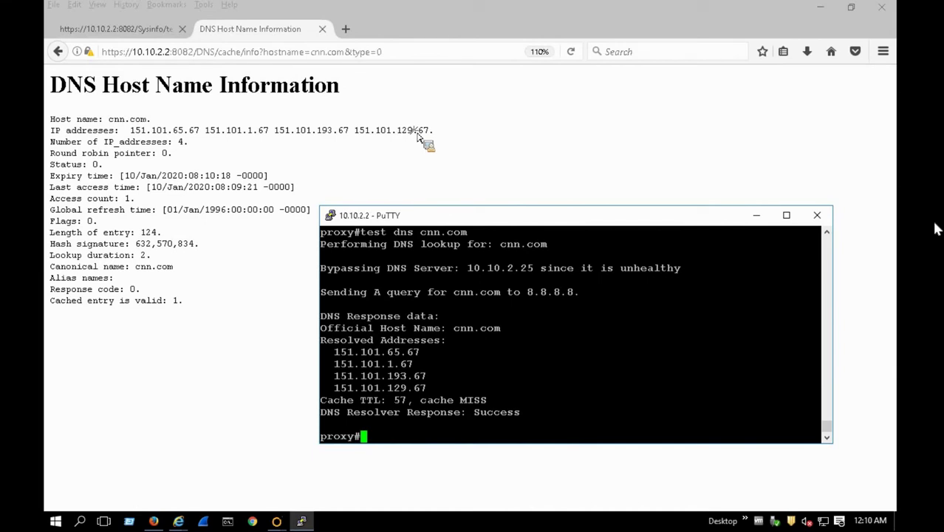
left_click_drag(415, 206, 416, 86)
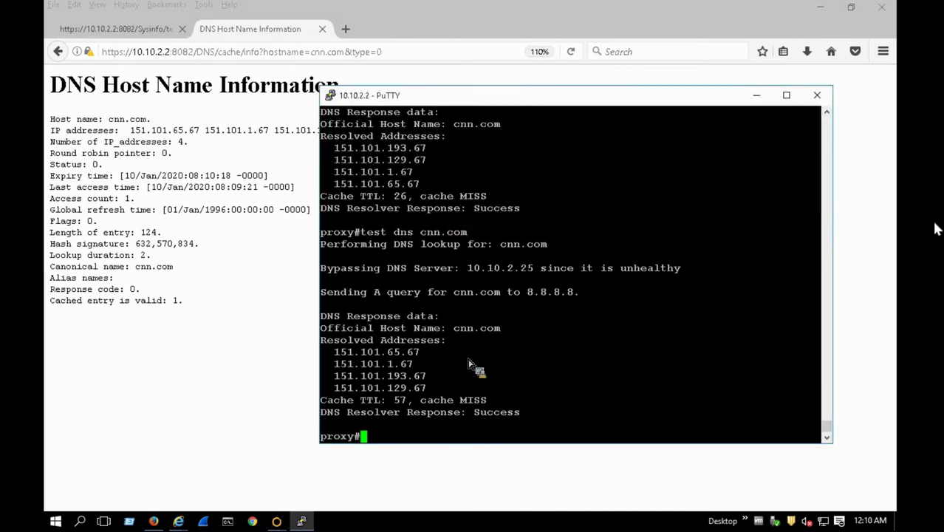
Try to show the DNS name server statistics with "advance url /tcp/dns-ns-stats" in PuTTY.
type("advance url ")
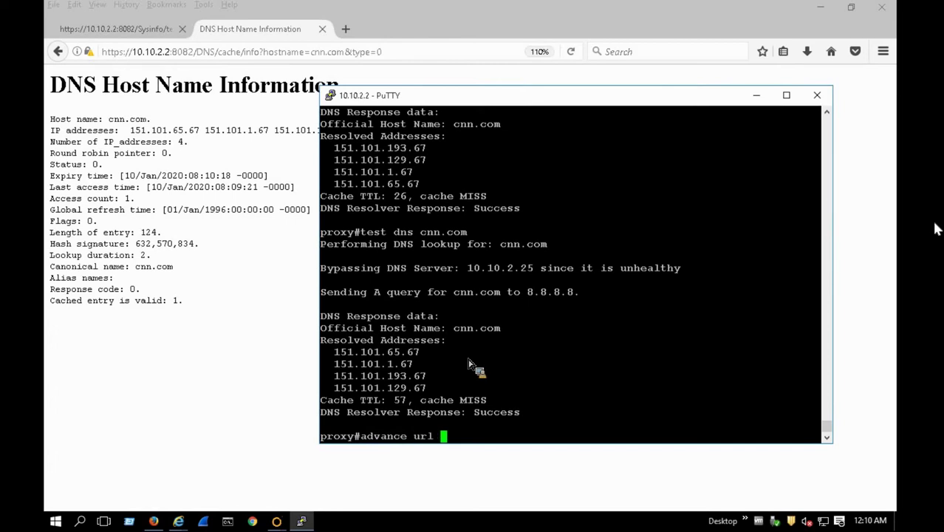
type("/tcp/dns-n")
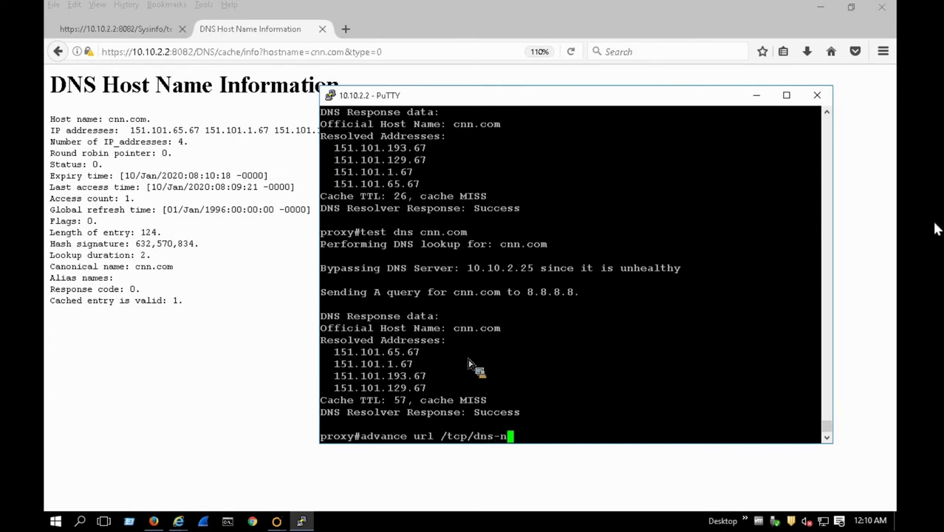
type("s-stats")
key("Return")
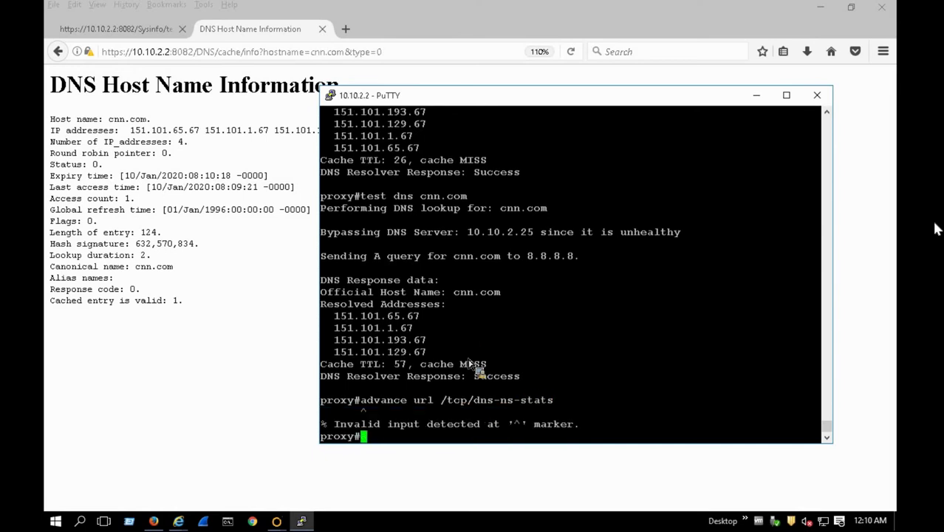
Try the statistics command again as "advanced url /tcp/dns-ns-stats".
type("advan")
key("Tab")
type("url ")
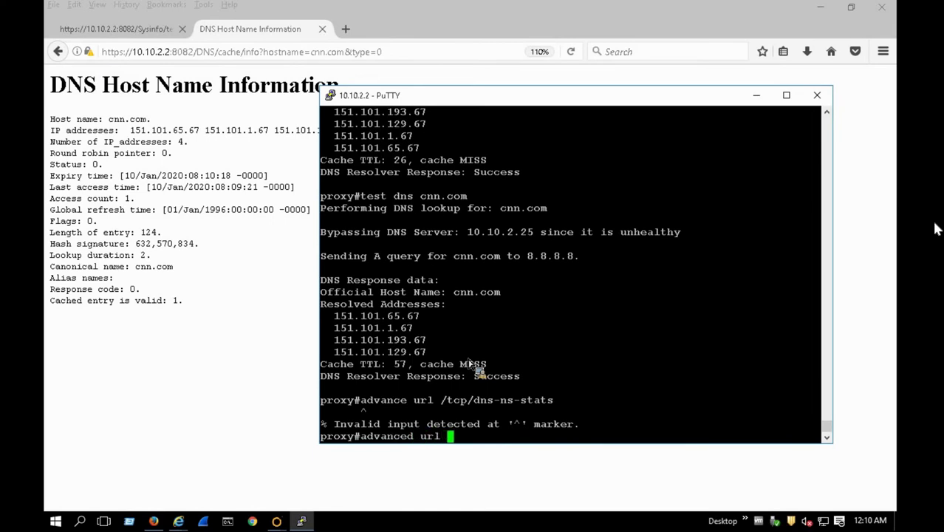
type("/tcp/dns-ns")
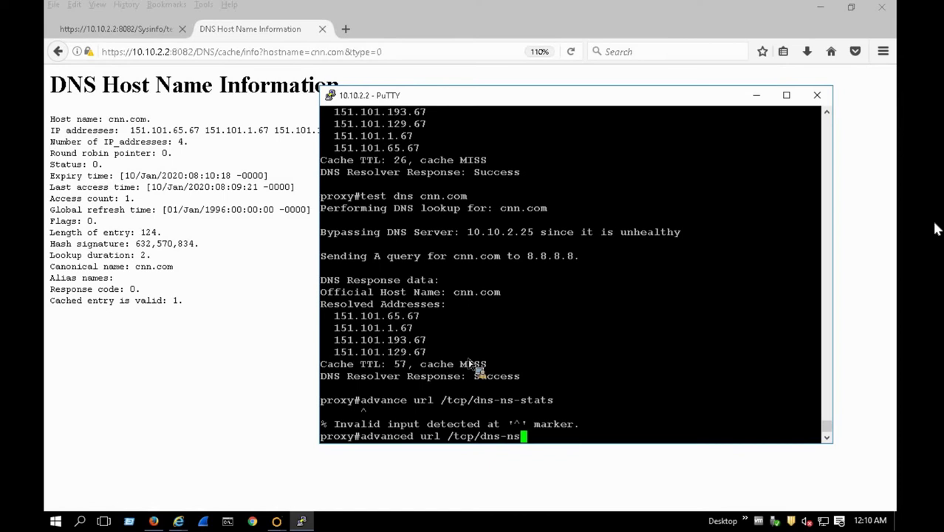
type("-stats")
key("Return")
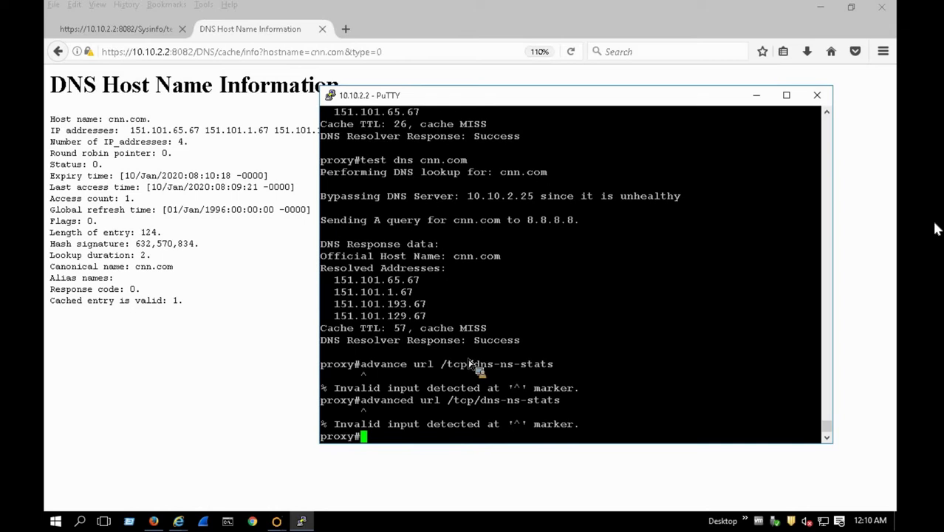
List the commands available at the proxy prompt, review them, and leave the listing.
type("advan")
key("BackSpace")
key("BackSpace")
key("BackSpace")
key("BackSpace")
key("BackSpace")
key("question")
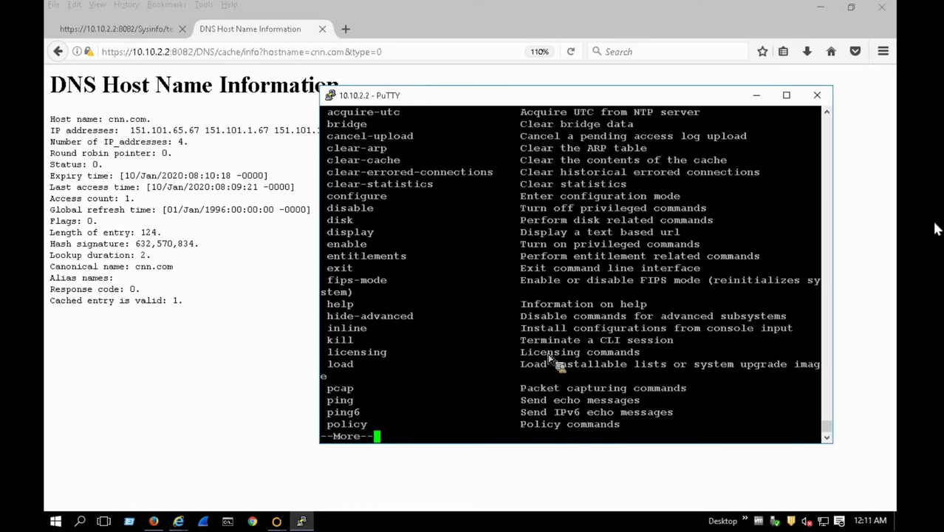
scroll(575, 355, "up", 5)
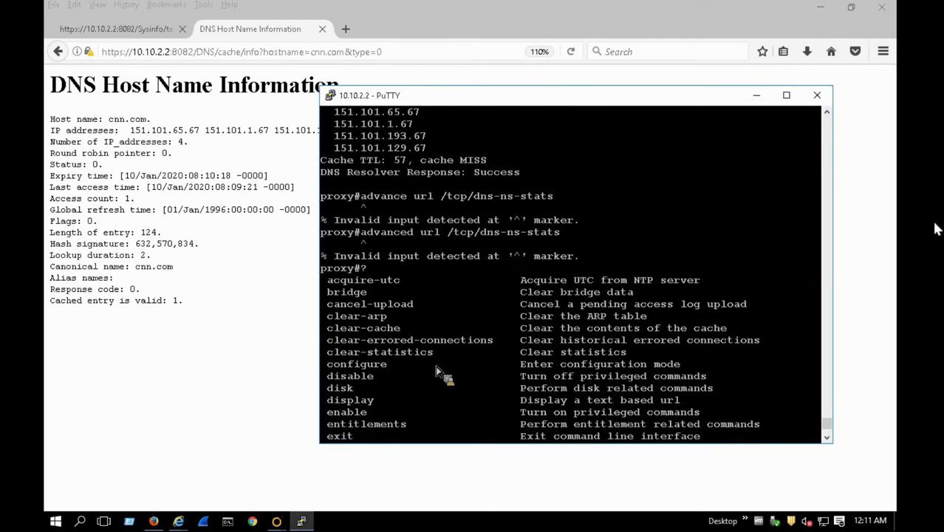
scroll(441, 374, "down", 5)
key("q")
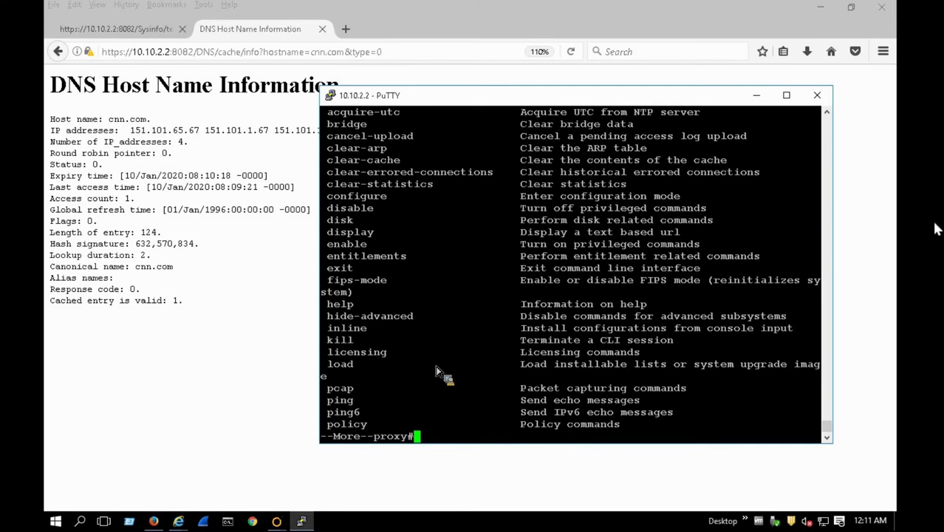
Run "show advanced-url /tcp/dns-ns-stats" to display the DNS name server statistics.
key("Return")
key("Return")
key("Return")
key("Return")
type("shoo")
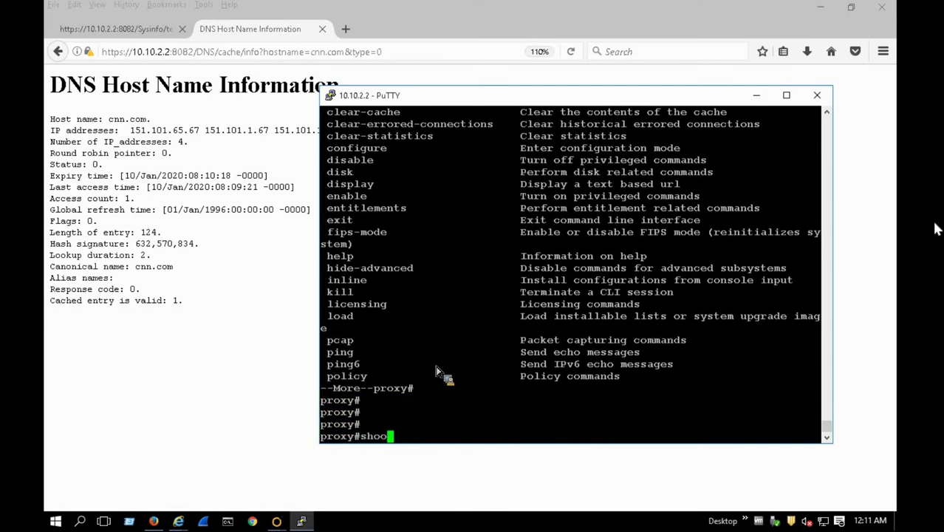
key("BackSpace")
key("BackSpace")
type("w")
key("BackSpace")
type("ow advance u")
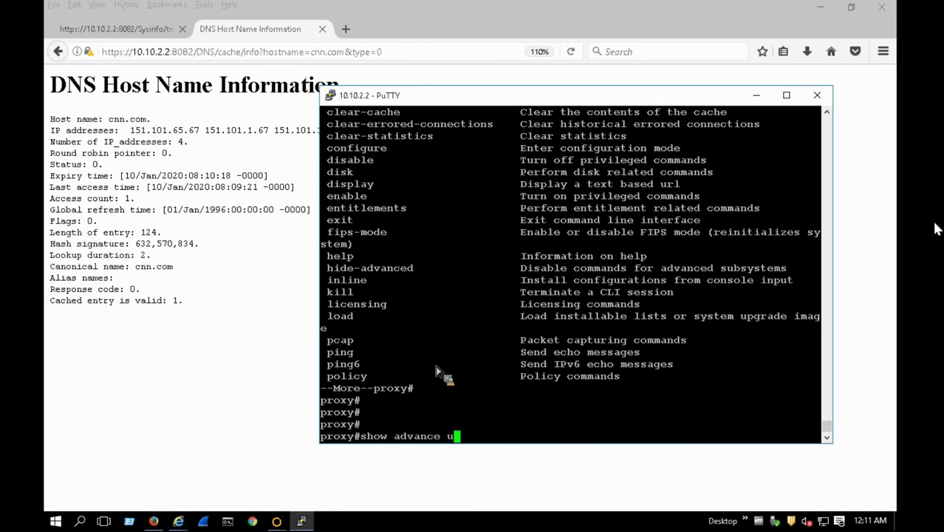
key("BackSpace")
key("BackSpace")
type("d")
key("Tab")
type("/tcp/")
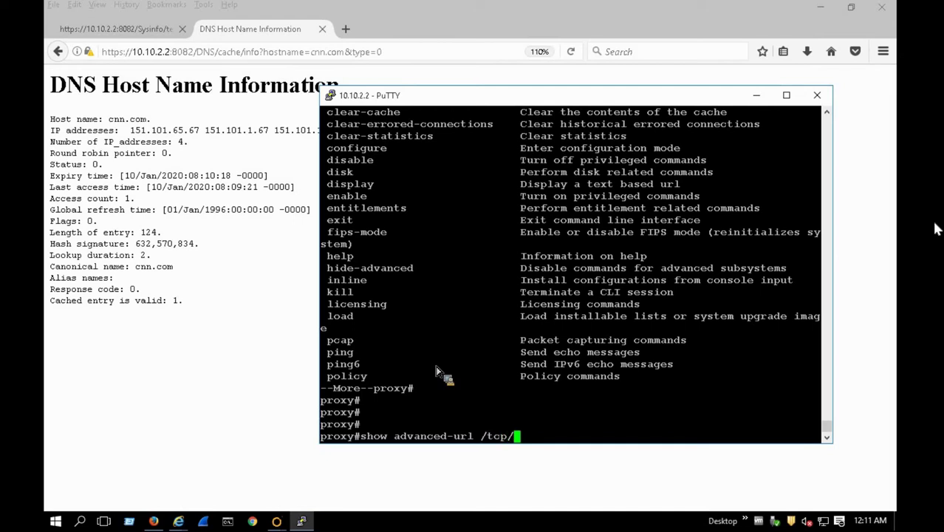
type("dns-ns-stat")
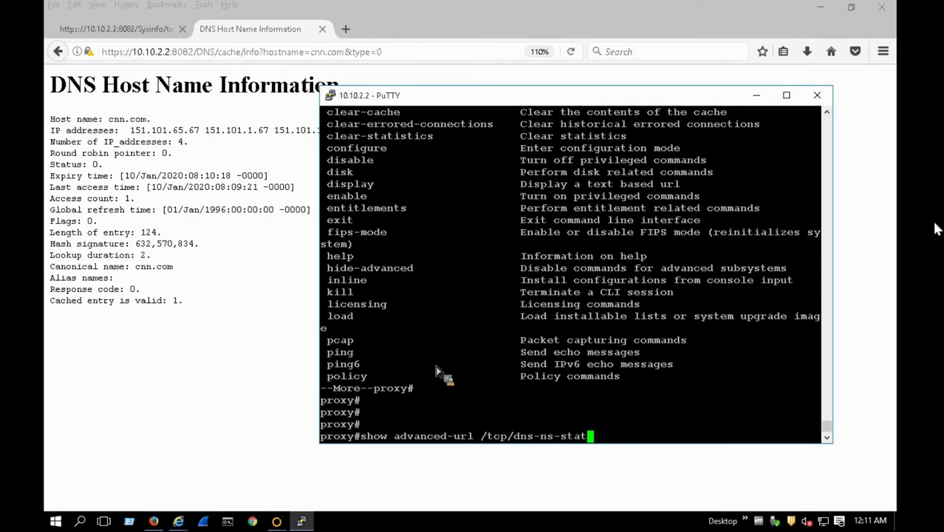
type("s")
key("Return")
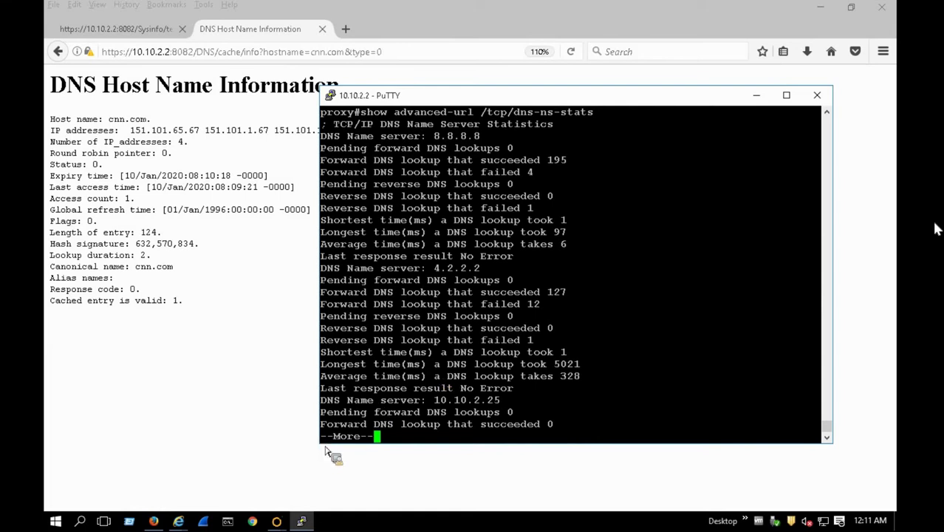
Widen the PuTTY window and examine the lookup counts, longest lookup time and last response result for name server 8.8.8.8.
left_click_drag(323, 448, 257, 457)
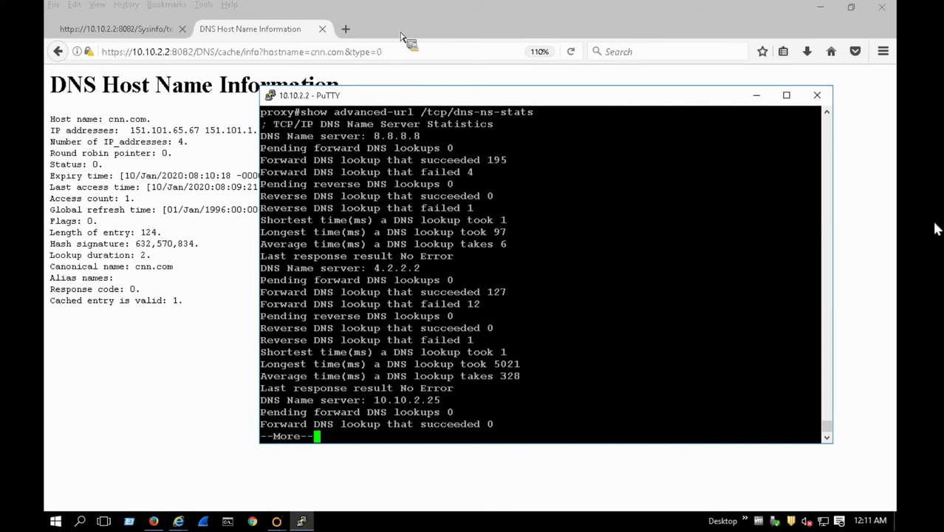
double_click(391, 136)
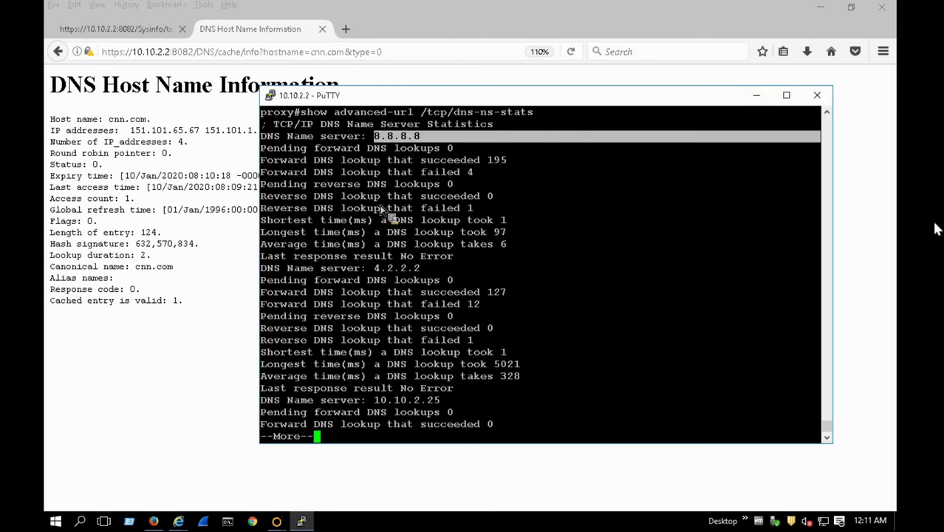
double_click(574, 259)
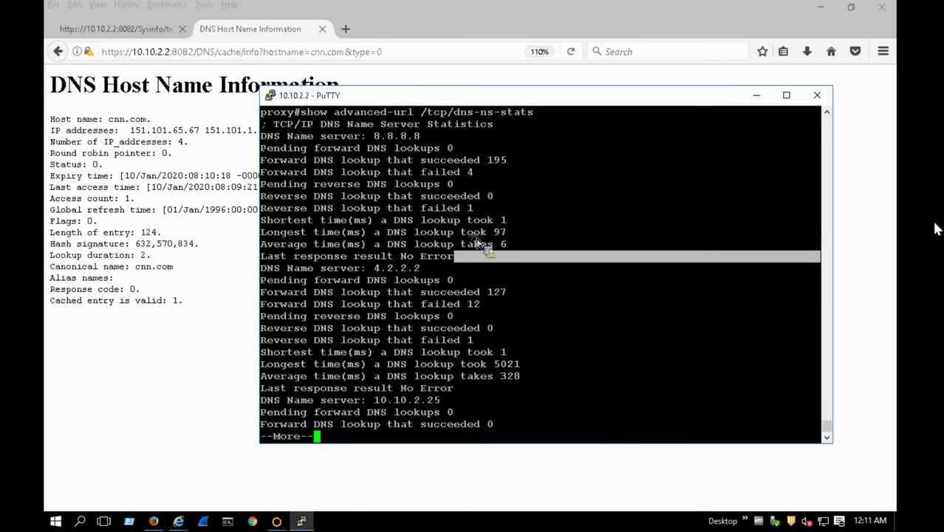
left_click_drag(474, 233, 507, 234)
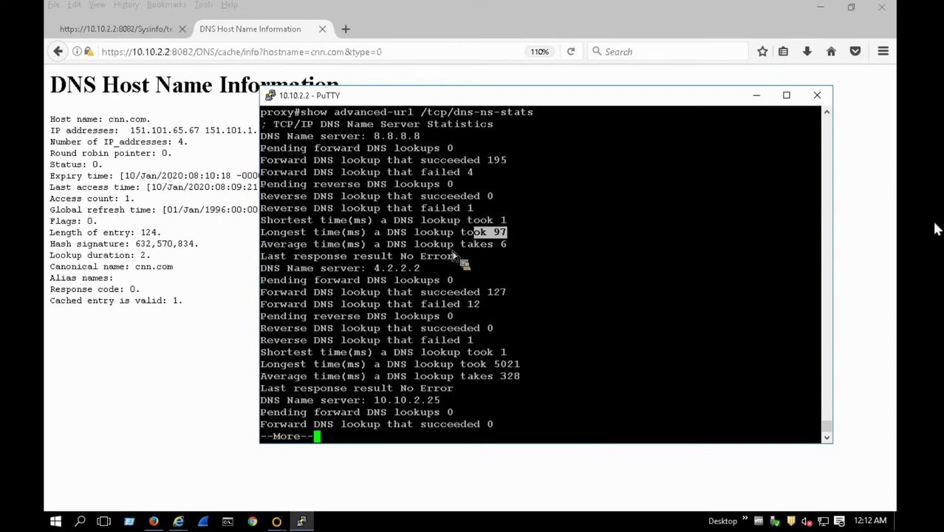
left_click_drag(427, 256, 455, 256)
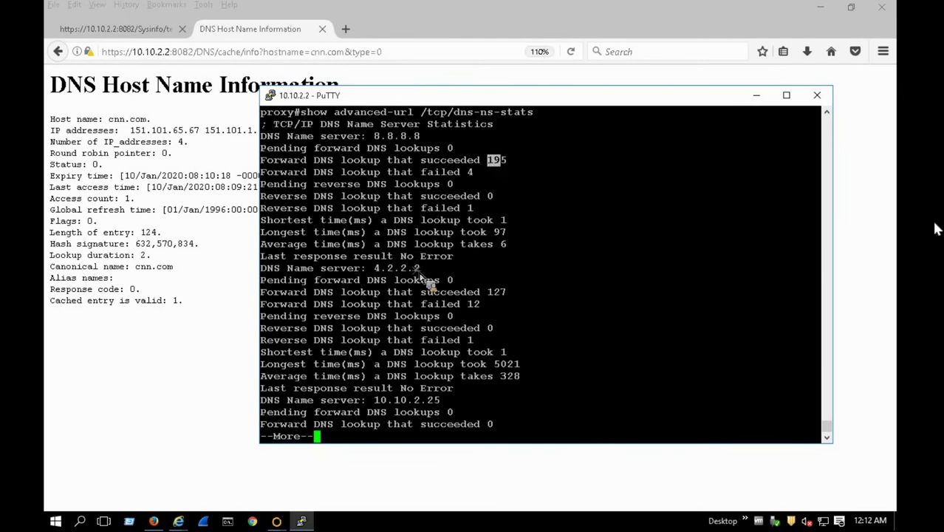
Examine the forward lookup counts, last response result and longest lookup time for name server 4.2.2.2.
left_click_drag(387, 255, 407, 268)
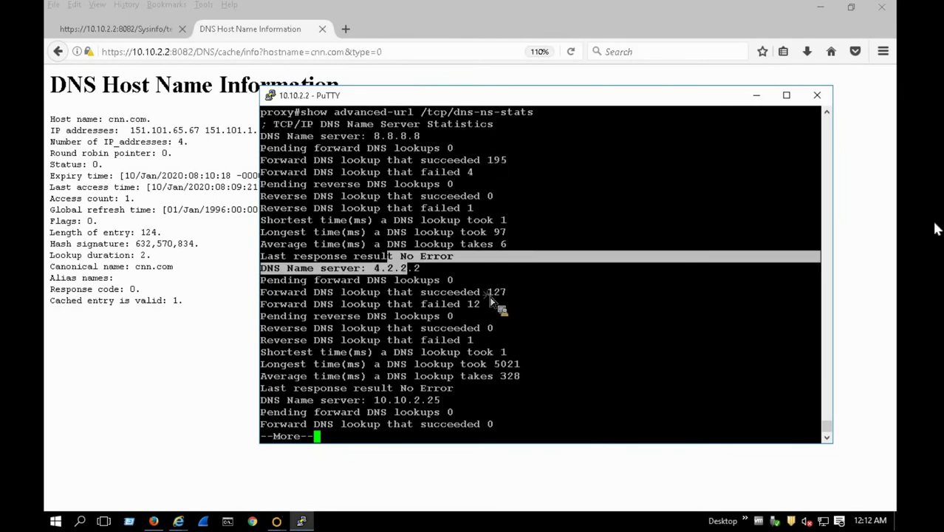
left_click_drag(500, 294, 482, 310)
double_click(475, 304)
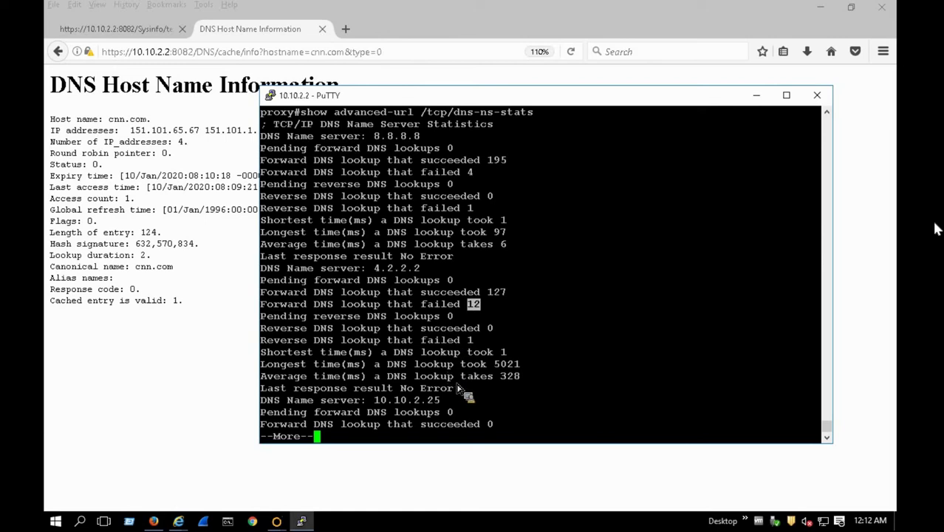
left_click_drag(442, 388, 407, 388)
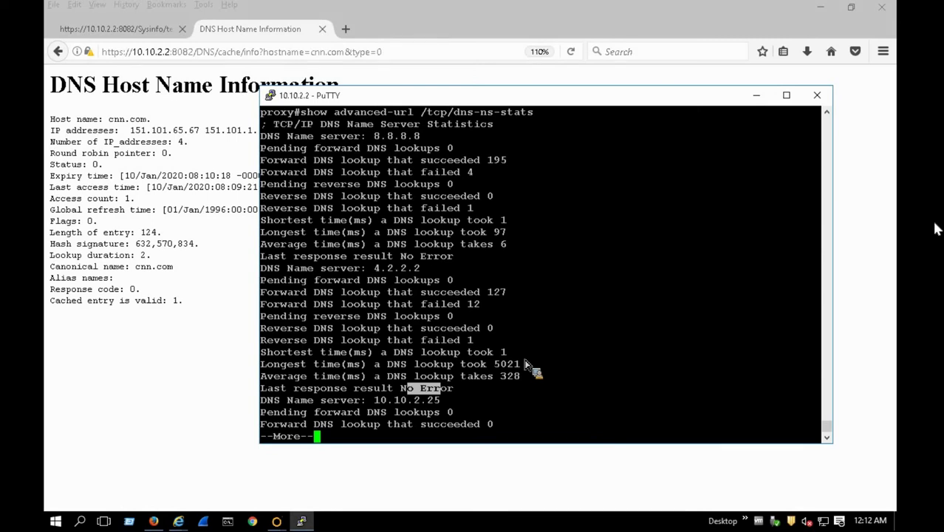
double_click(521, 356)
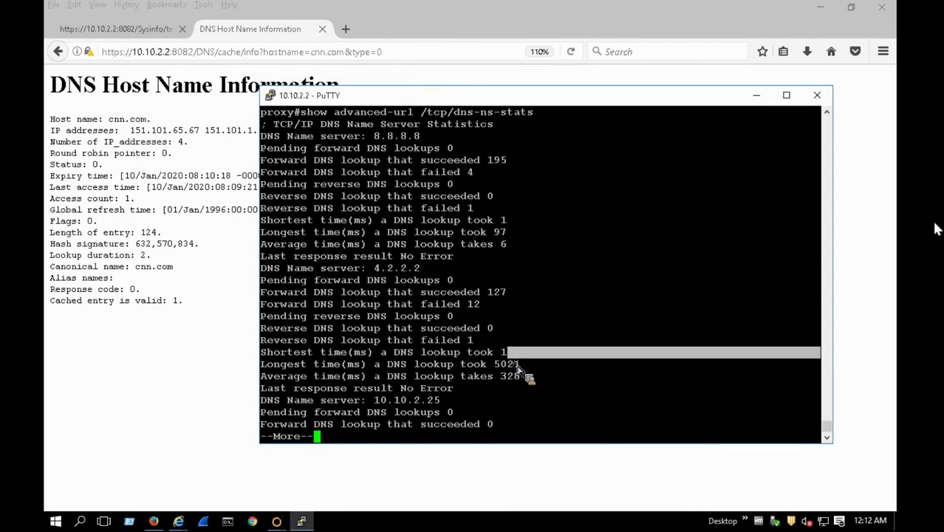
double_click(510, 365)
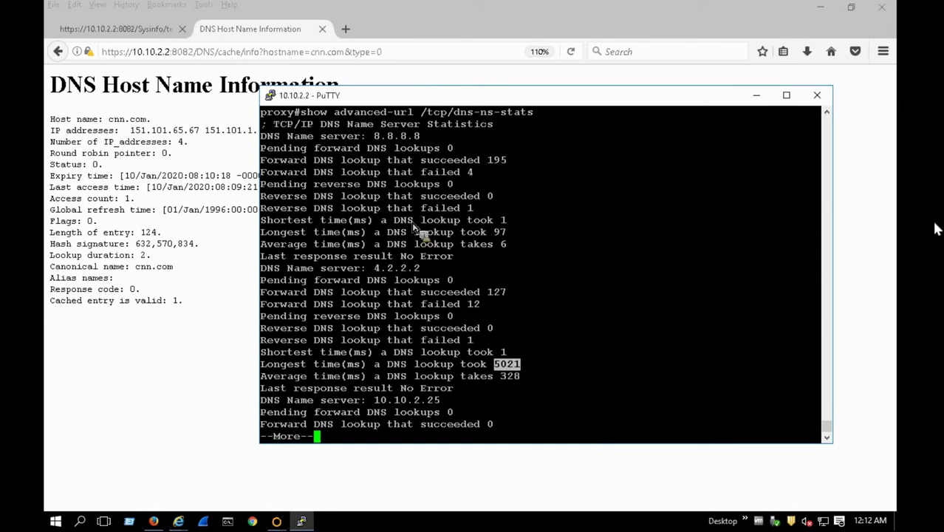
Display the remaining statistics and examine the forward lookup counts, longest lookup time and last response result for name server 10.10.2.25.
double_click(411, 401)
left_click(412, 400)
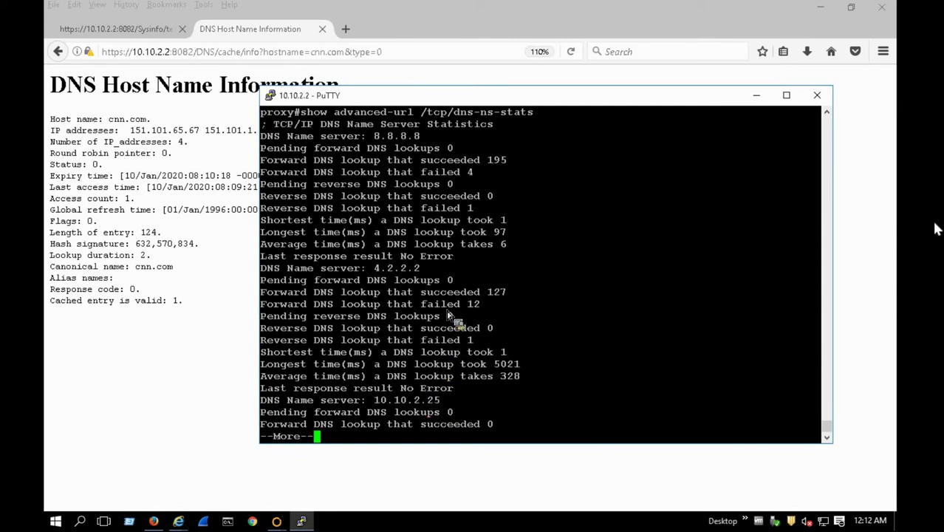
key("space")
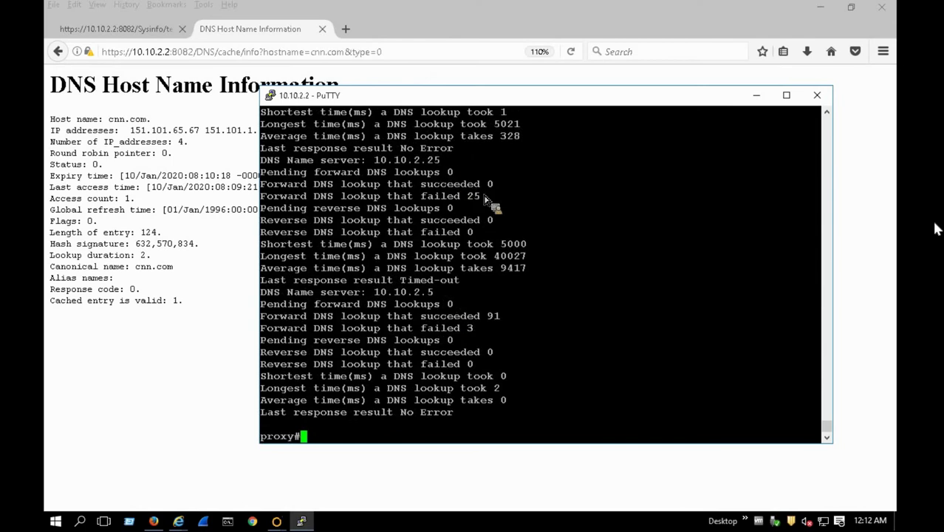
left_click_drag(328, 195, 461, 187)
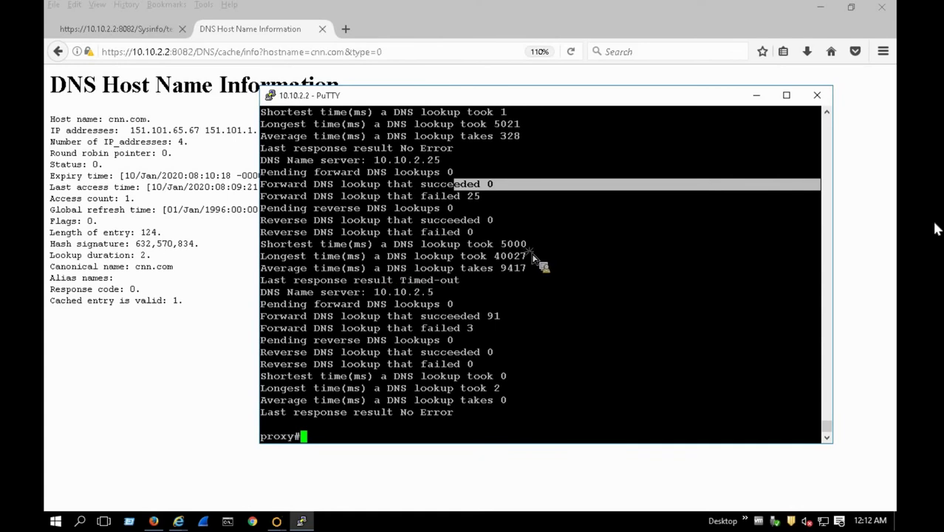
left_click_drag(539, 260, 499, 255)
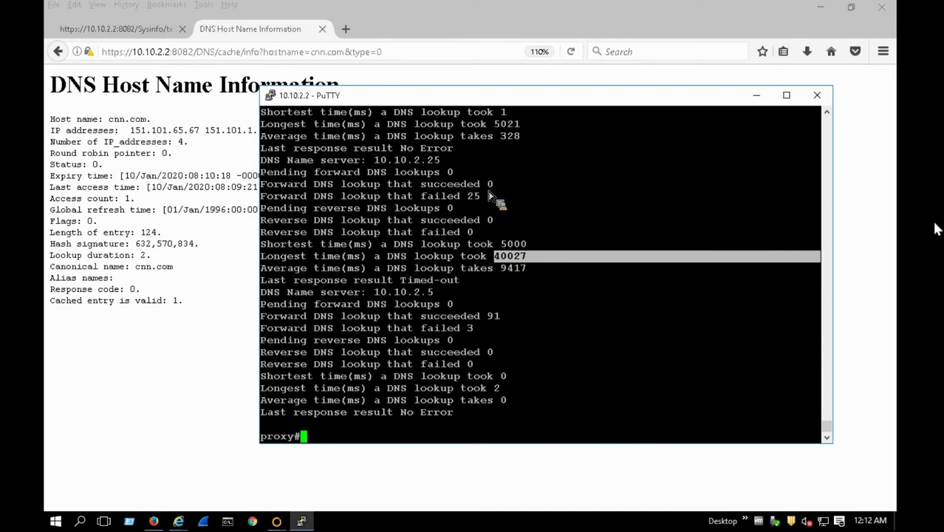
left_click_drag(481, 185, 493, 185)
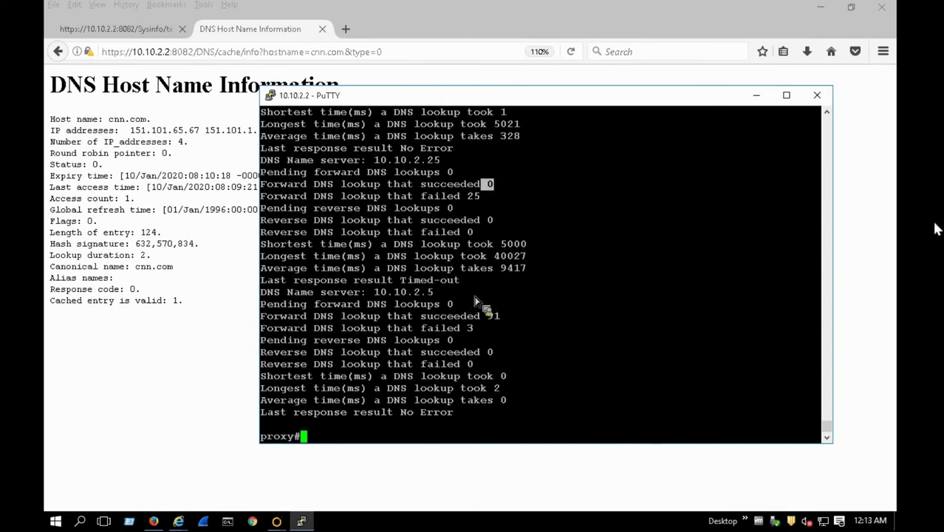
left_click_drag(460, 286, 384, 287)
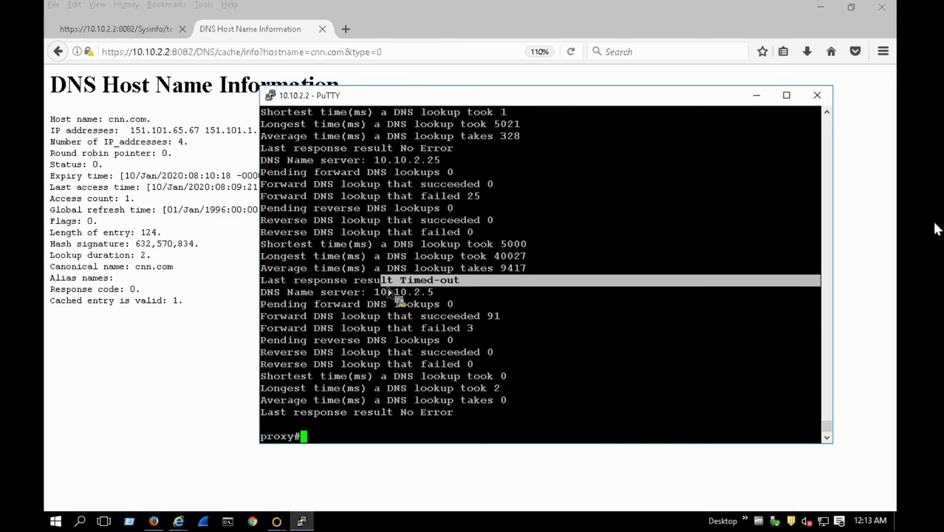
left_click(445, 304)
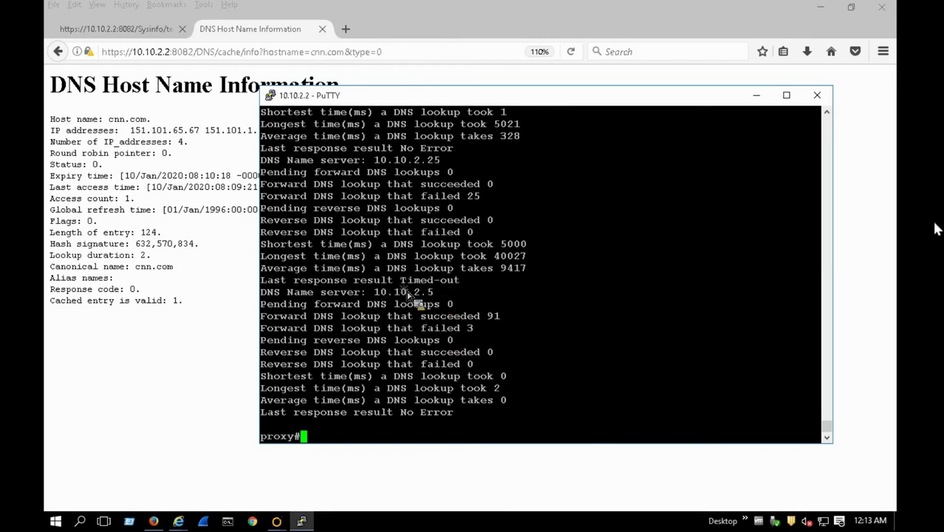
Examine the succeeded and failed forward lookups and the longest lookup time for name server 10.10.2.5.
left_click_drag(434, 293, 388, 293)
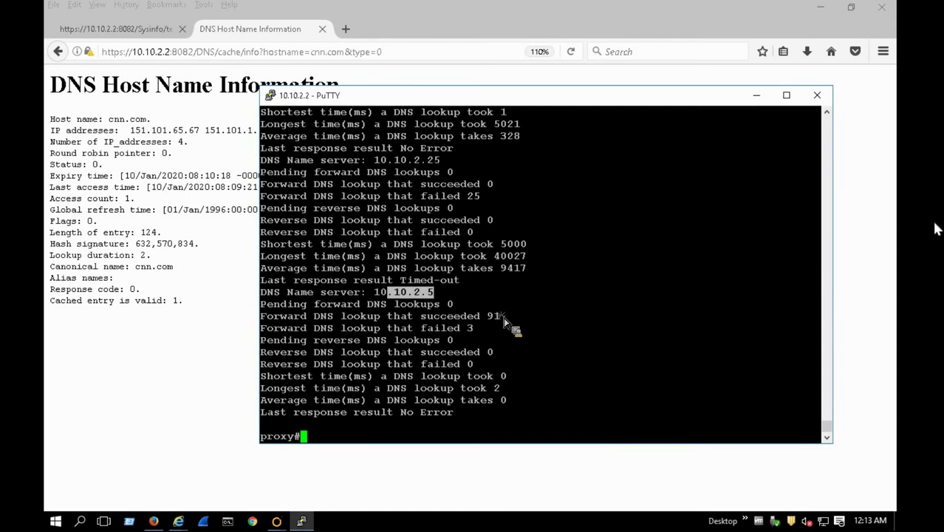
left_click_drag(503, 318, 422, 316)
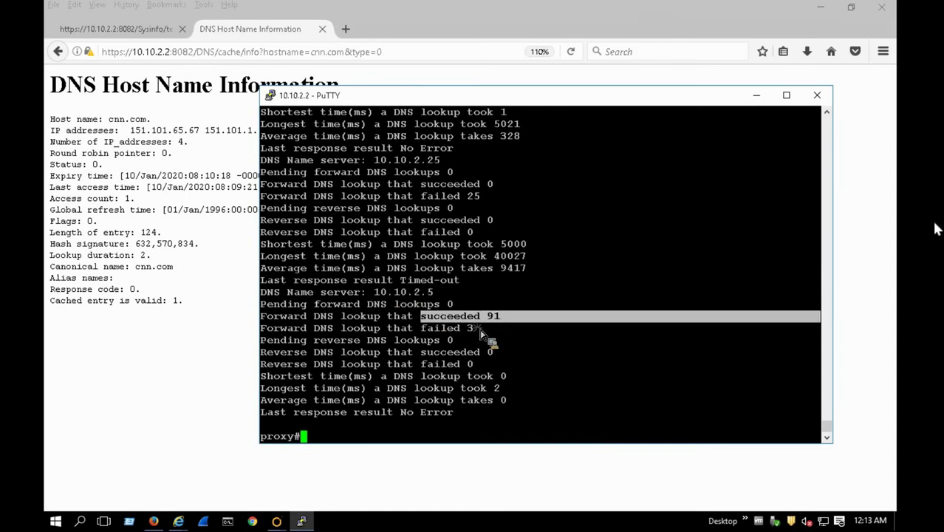
left_click_drag(480, 330, 446, 329)
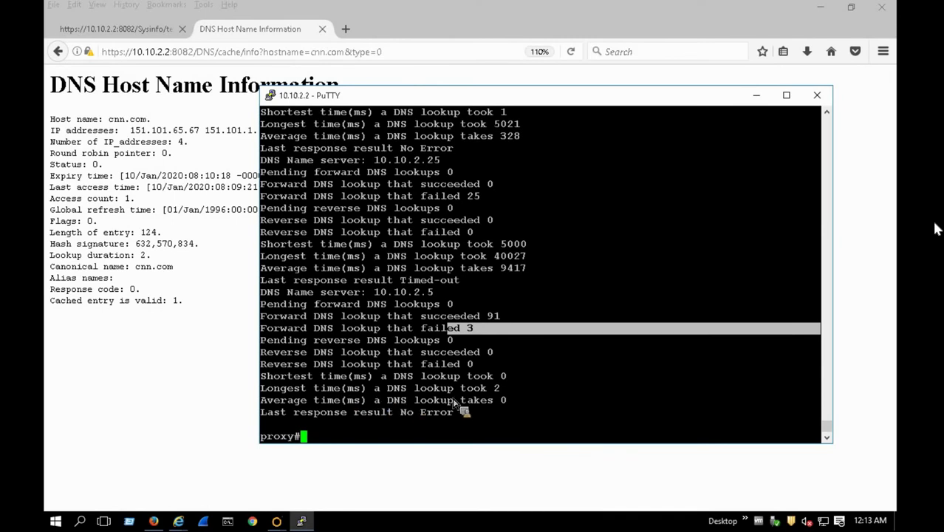
left_click_drag(486, 394, 477, 389)
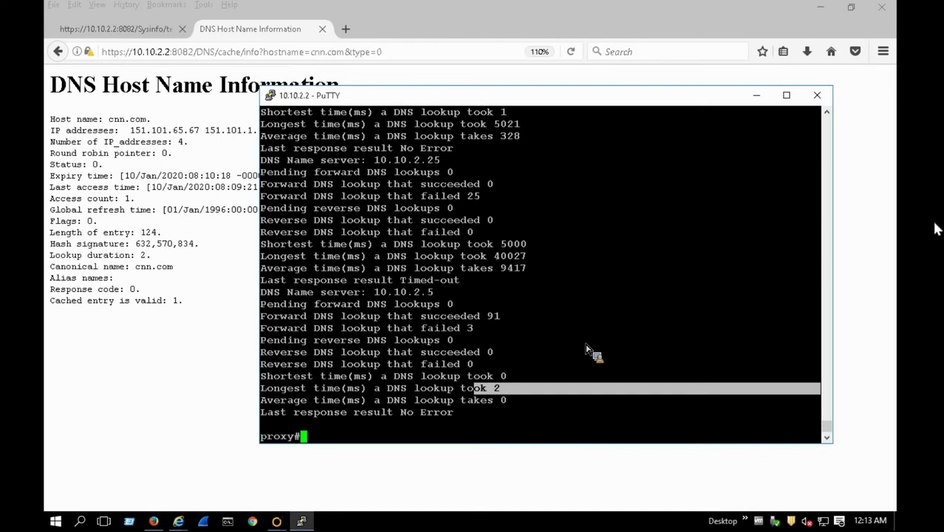
Return to the earlier name server statistics and examine the longest and average lookup times for name server 4.2.2.2.
scroll(562, 346, "up", 5)
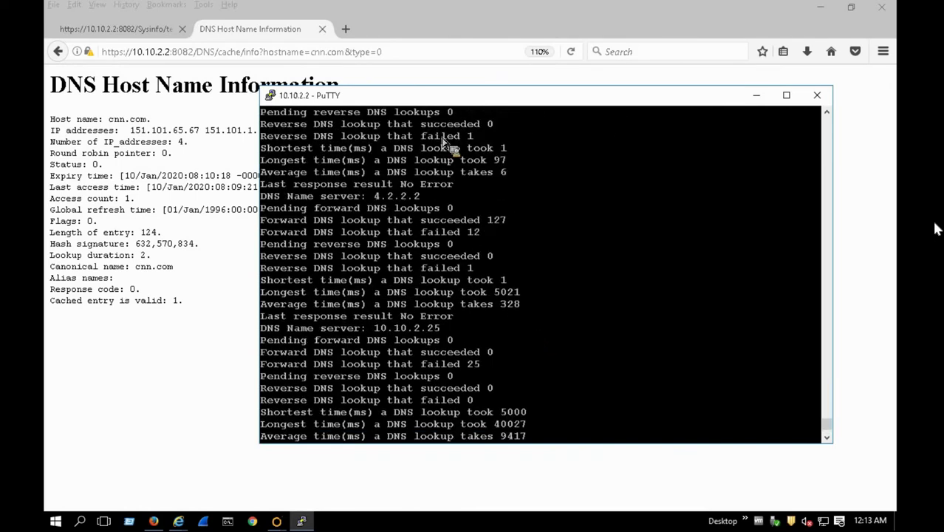
scroll(446, 142, "up", 5)
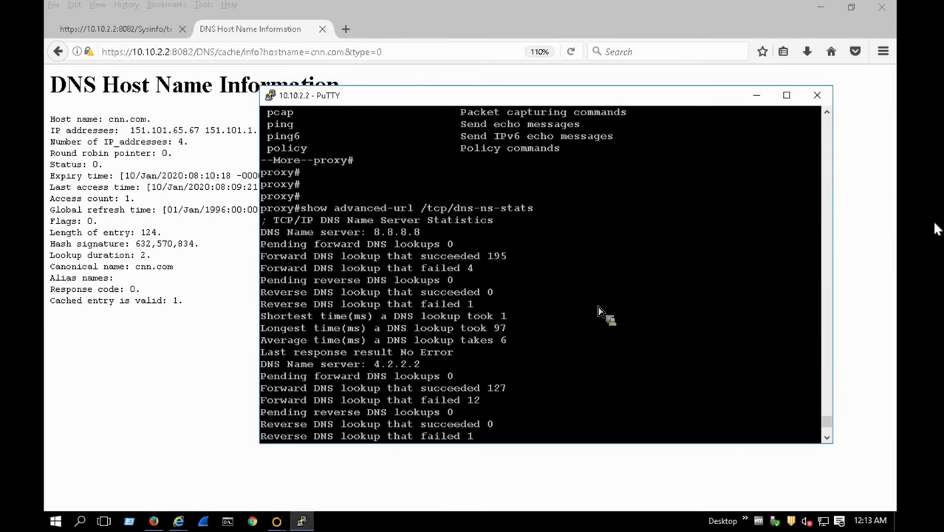
key("space")
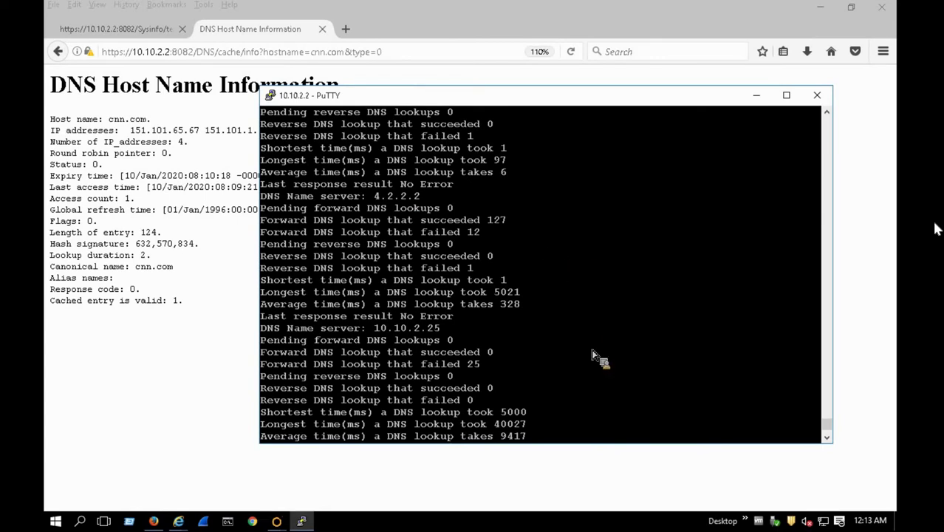
left_click_drag(533, 309, 501, 294)
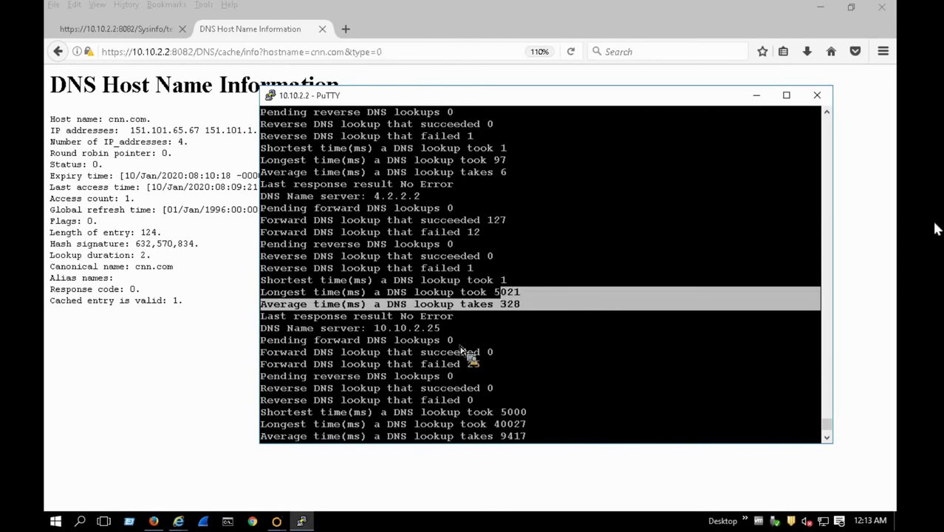
left_click(454, 332)
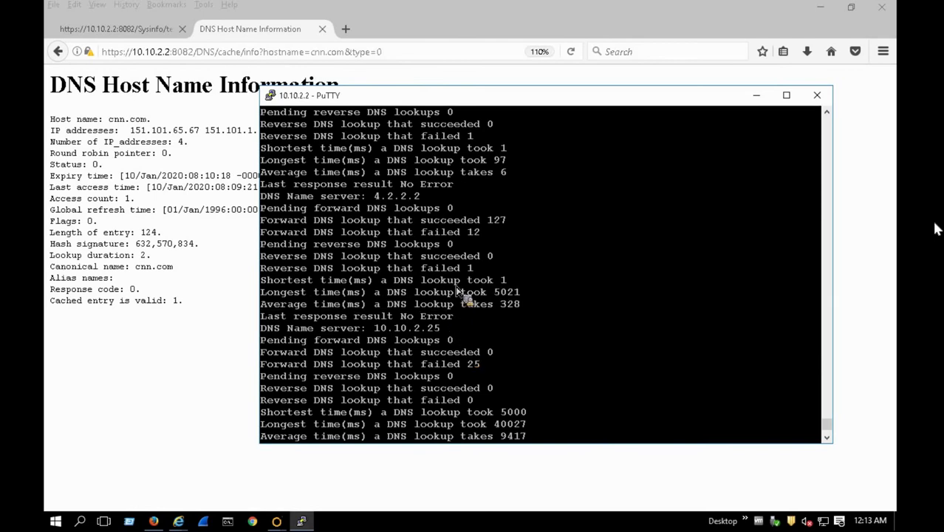
Re-examine the succeeded forward lookups and the shortest and longest lookup times for name server 10.10.2.5.
scroll(458, 294, "down", 5)
double_click(439, 281)
left_click(484, 331)
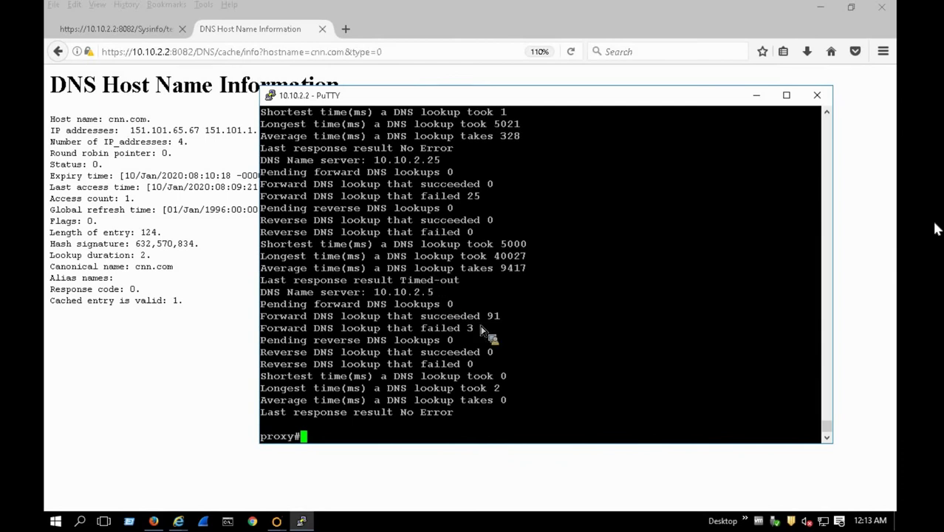
left_click_drag(501, 323, 490, 323)
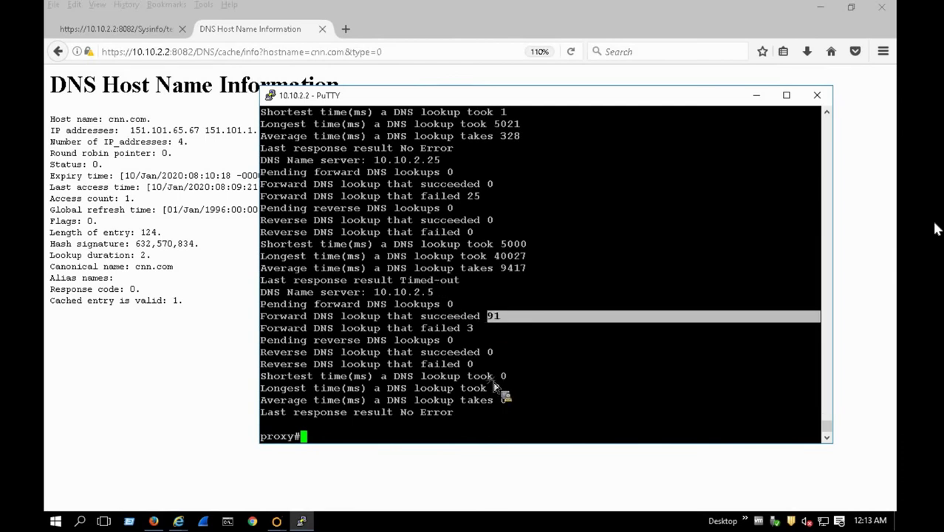
left_click_drag(500, 376, 501, 395)
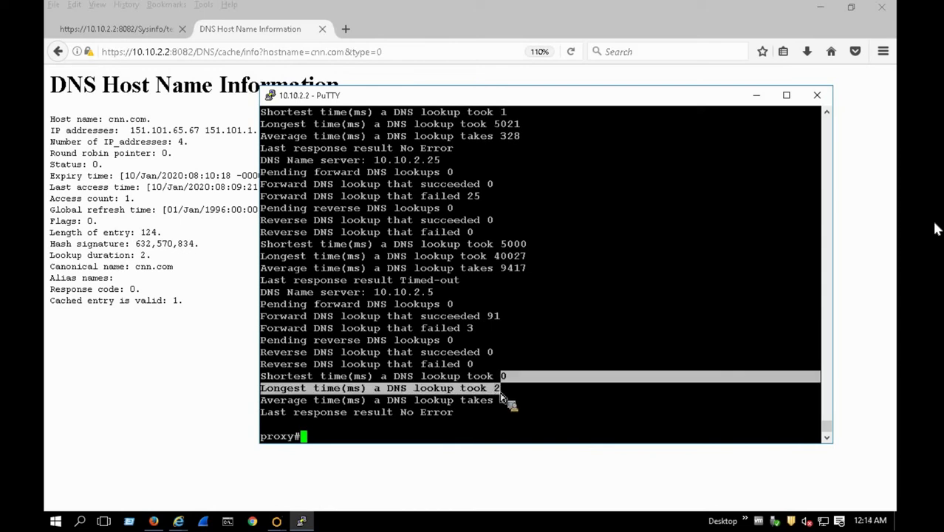
left_click(443, 305)
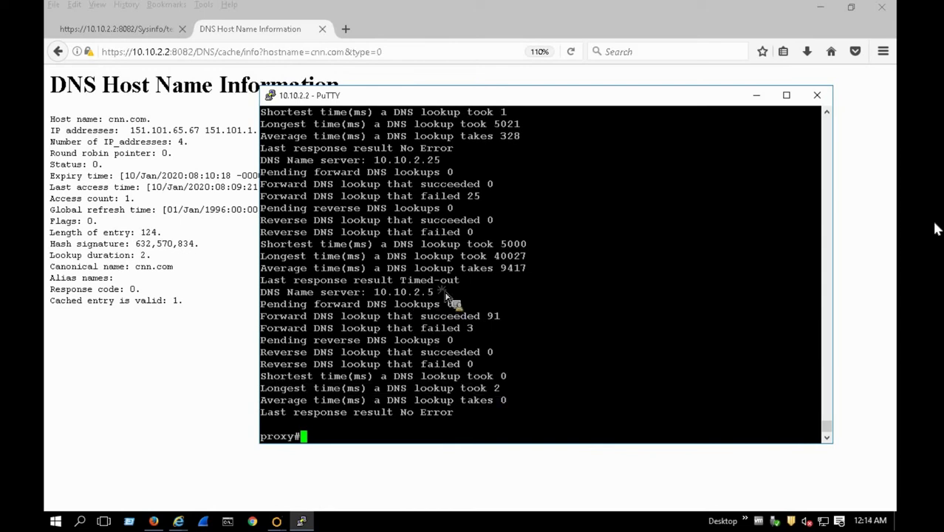
double_click(377, 293)
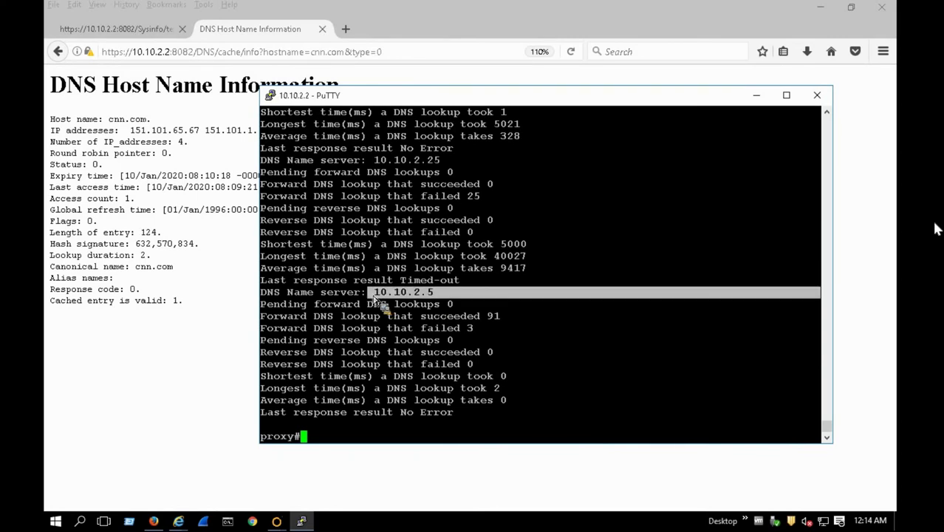
left_click(376, 296)
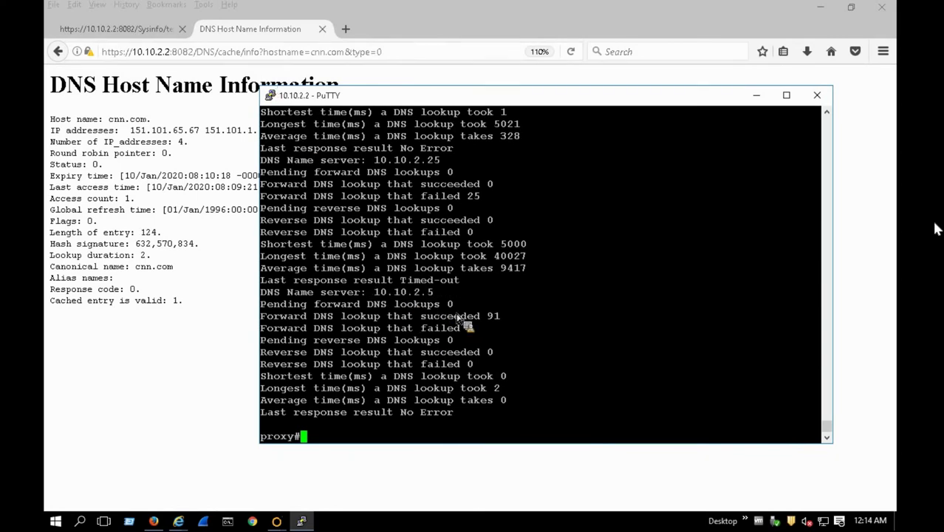
Display the DNS query statistics by running show advanced-url /tcp/dns-query-stats.
key("Up")
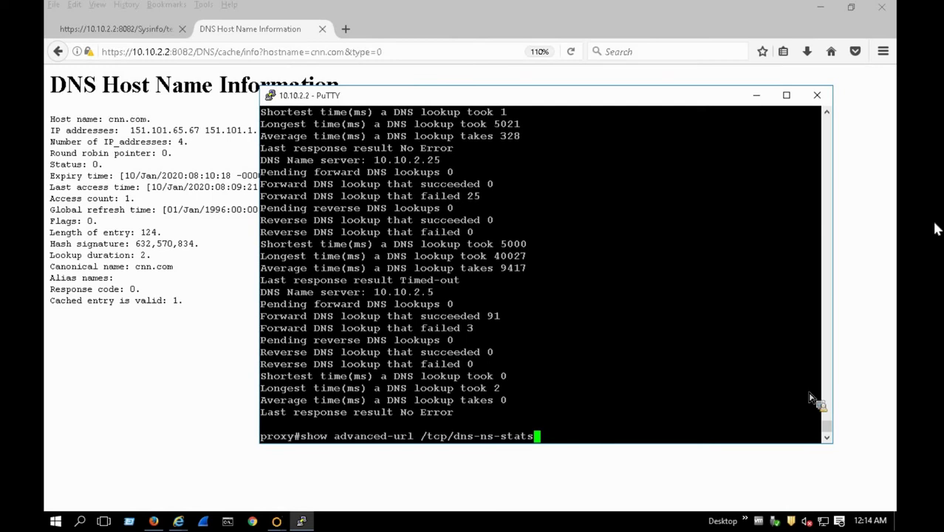
key("BackSpace")
key("BackSpace")
key("BackSpace")
key("BackSpace")
key("BackSpace")
key("BackSpace")
key("BackSpace")
key("BackSpace")
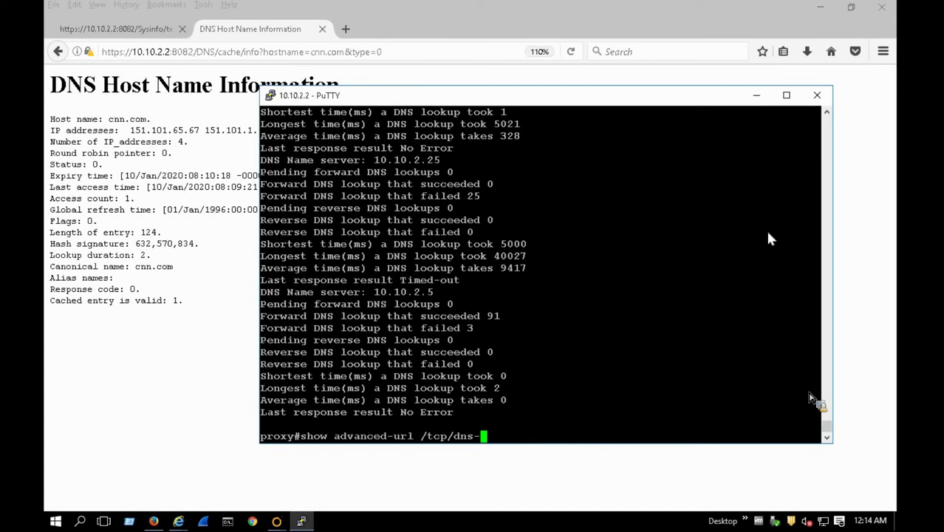
type("u")
key("BackSpace")
type("query-stats")
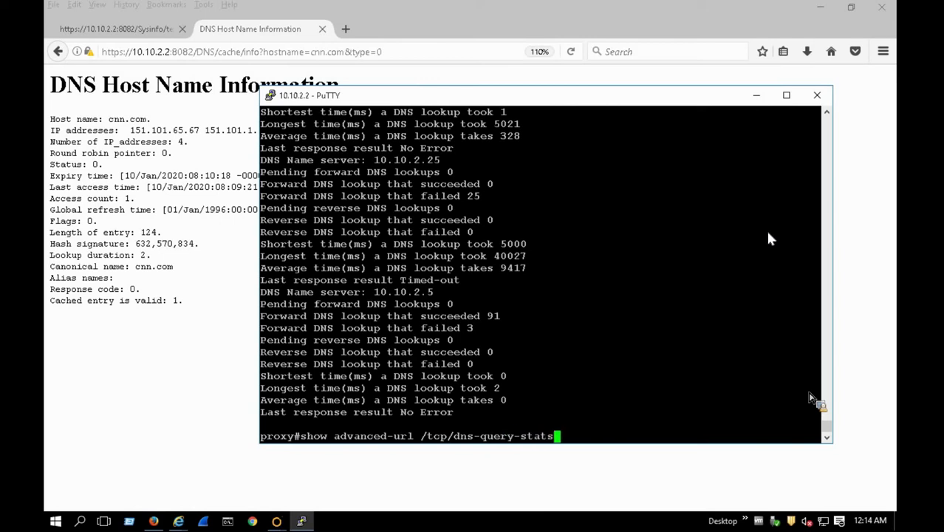
key("Return")
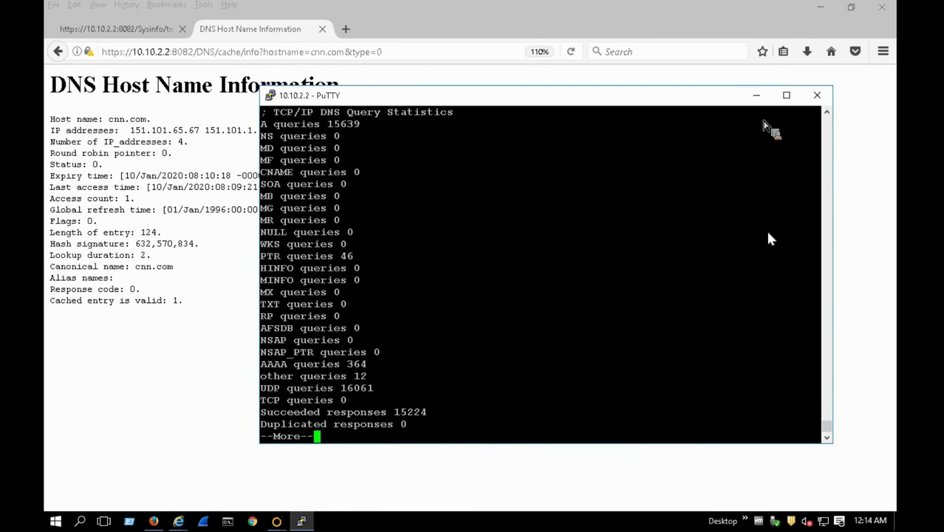
Examine the TCP query and succeeded response counts, and the server failure responses in the remaining DNS query statistics.
left_click_drag(345, 113, 320, 136)
left_click_drag(527, 346, 516, 397)
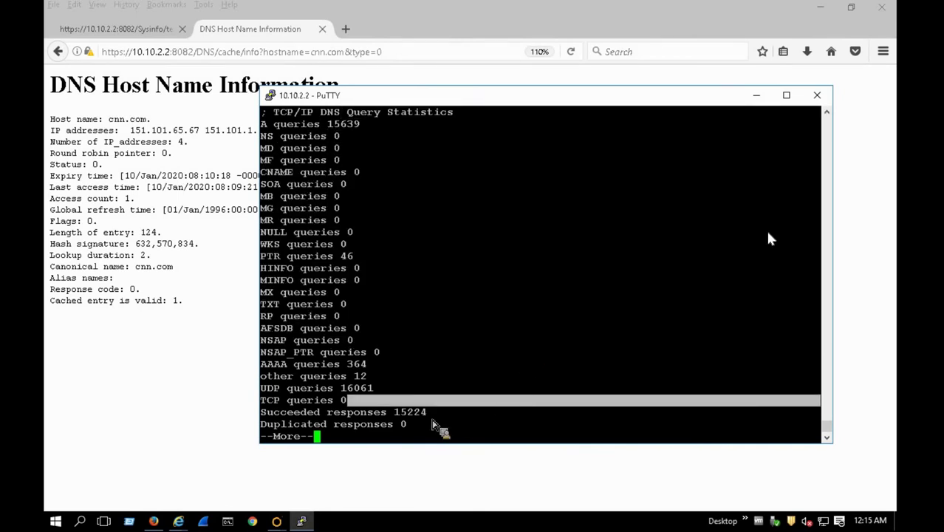
left_click_drag(432, 420, 398, 419)
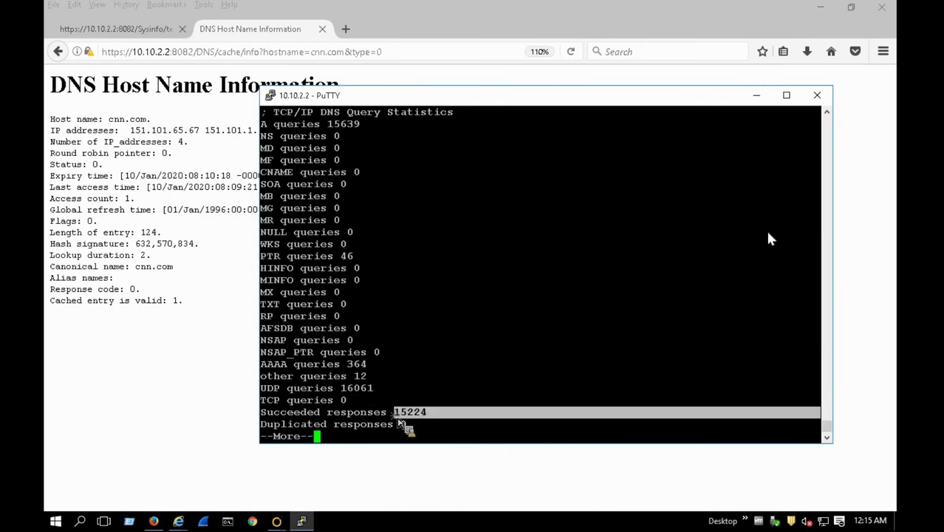
left_click(520, 381)
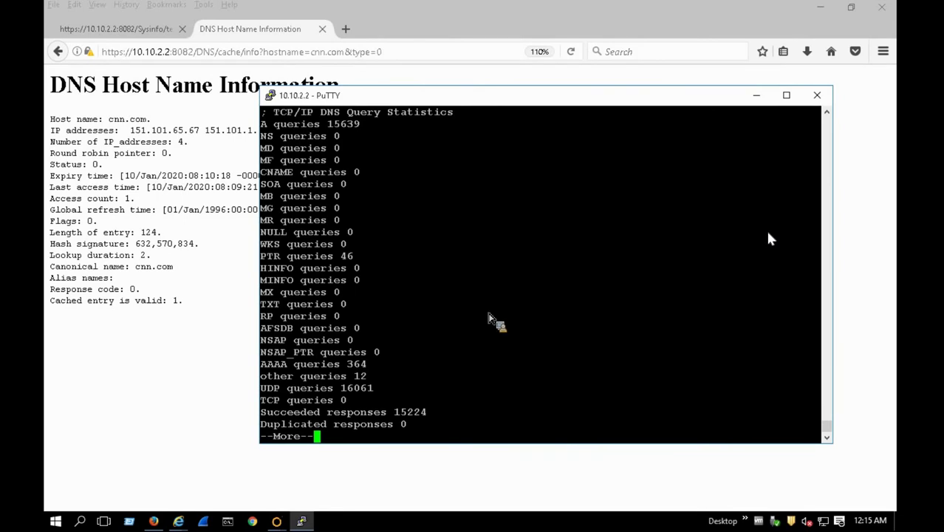
key("space")
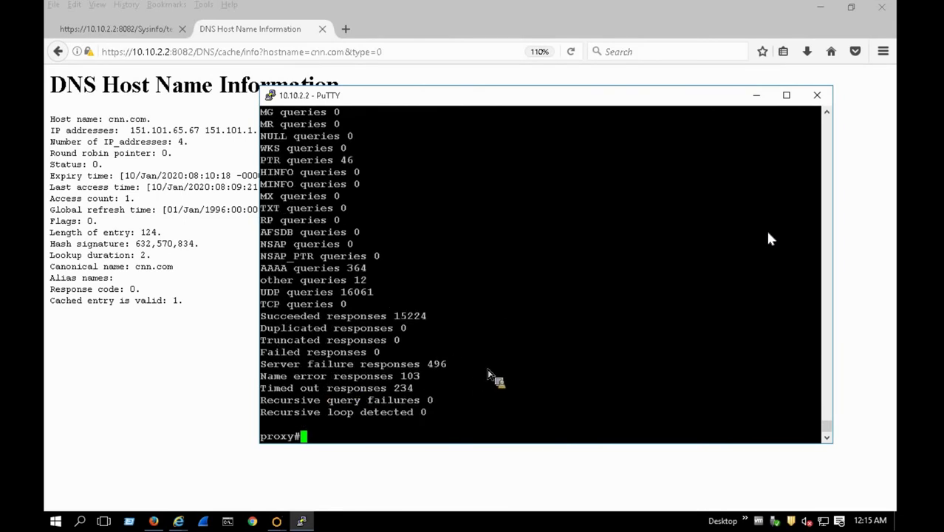
left_click_drag(460, 367, 405, 368)
left_click(435, 375)
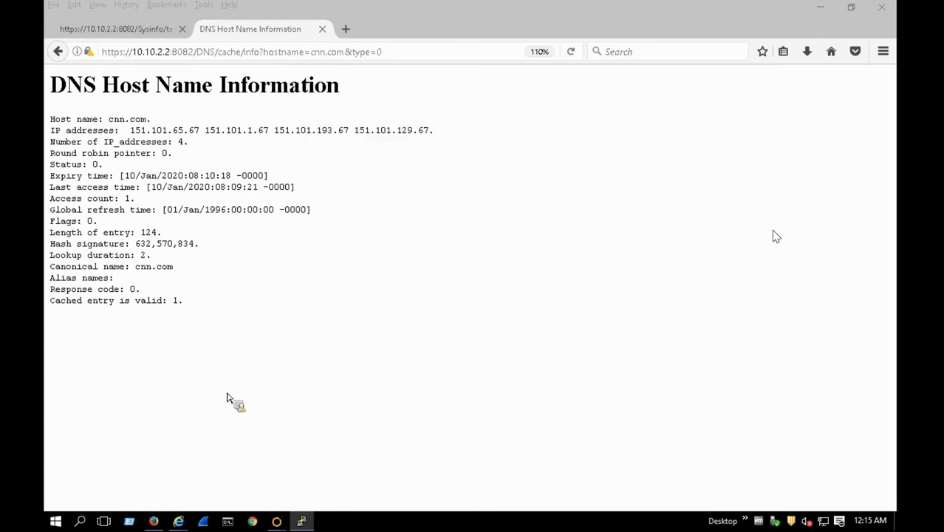
Switch to Firefox to select the first IP address cached for cnn.com, and bring up a new tab in Internet Explorer.
left_click(226, 397)
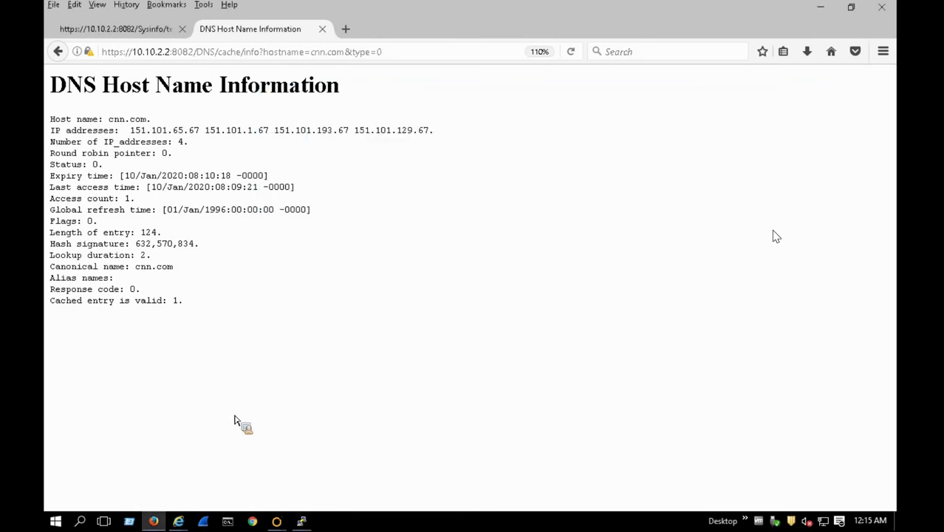
left_click_drag(235, 420, 200, 133)
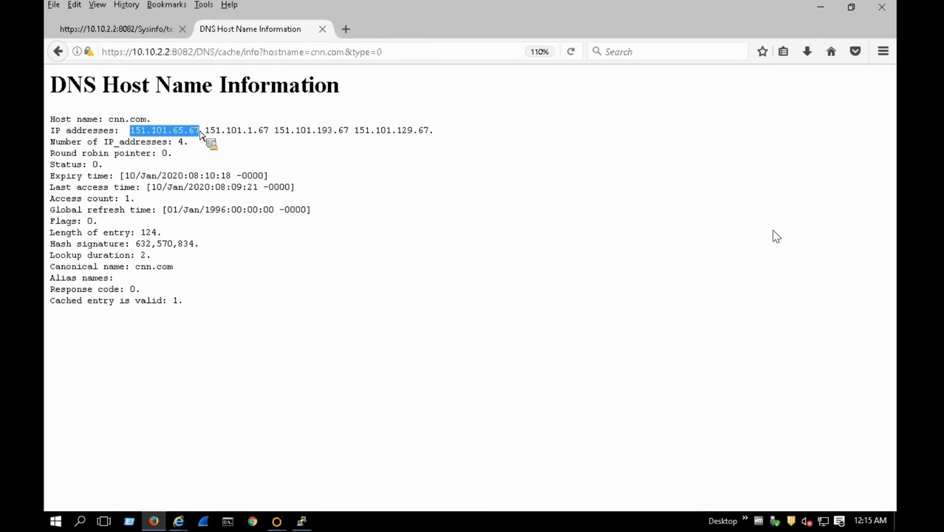
left_click_drag(201, 193, 236, 46)
type("https:")
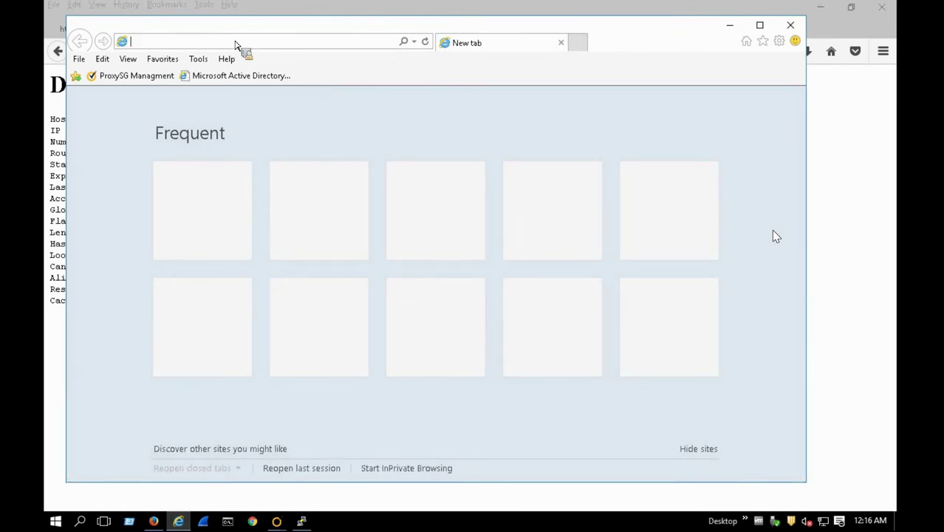
type("//")
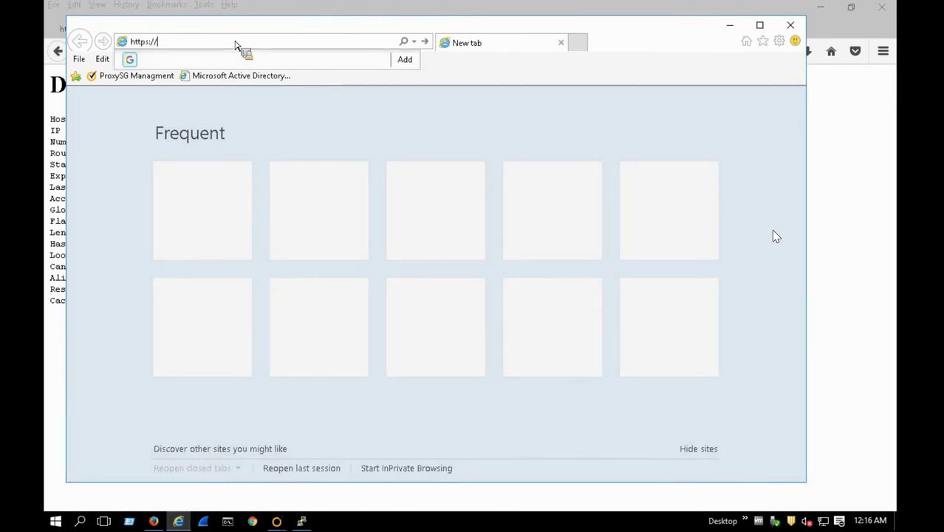
type("151.101.65.67")
key("Return")
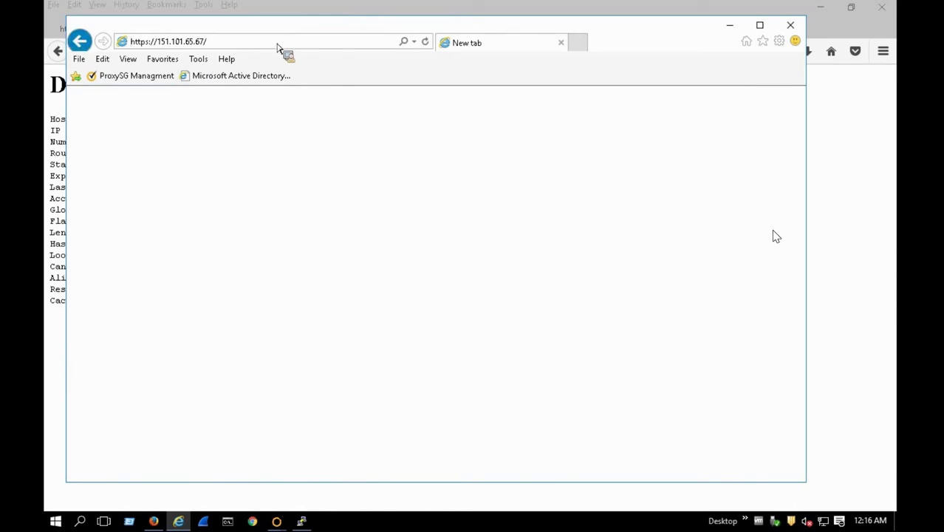
key("Return")
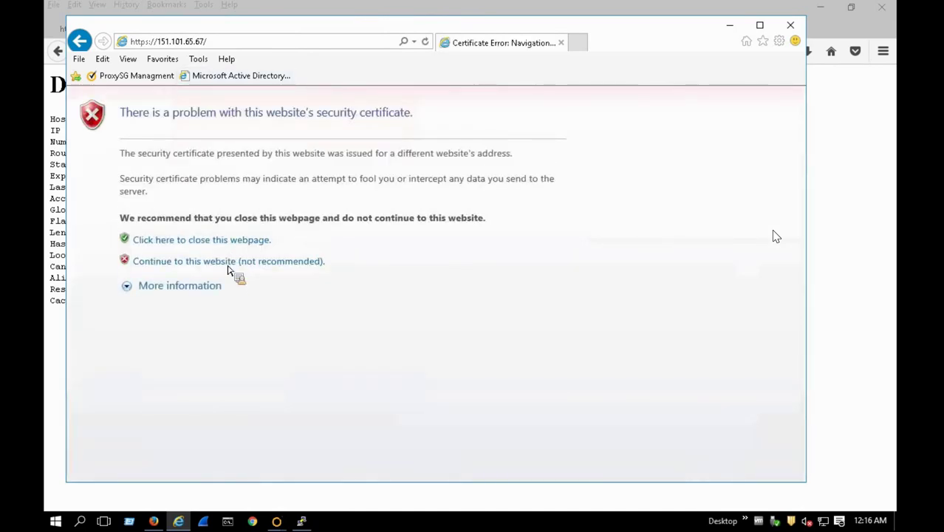
left_click(228, 268)
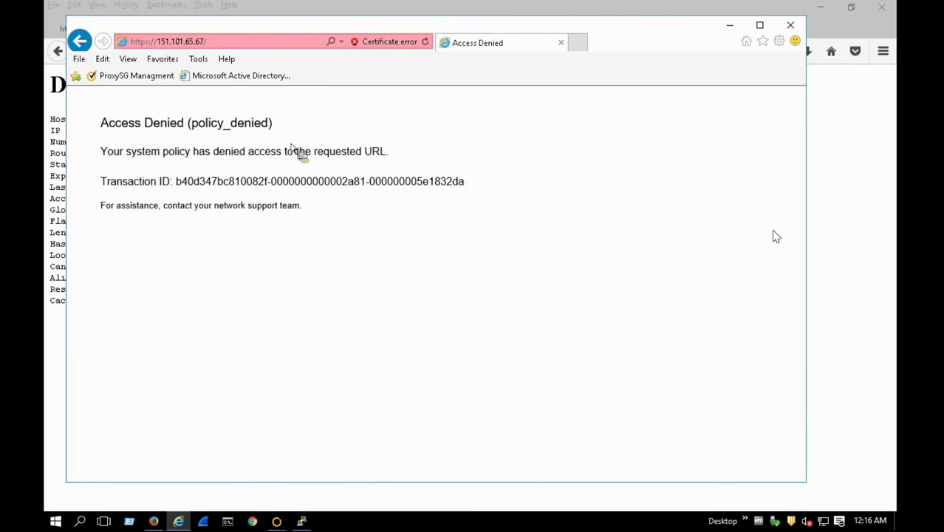
left_click(232, 46)
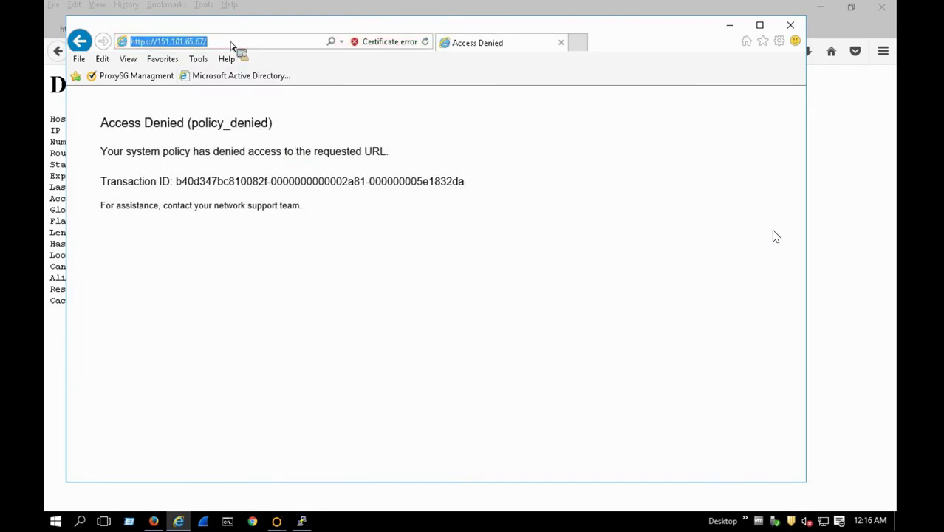
left_click(398, 45)
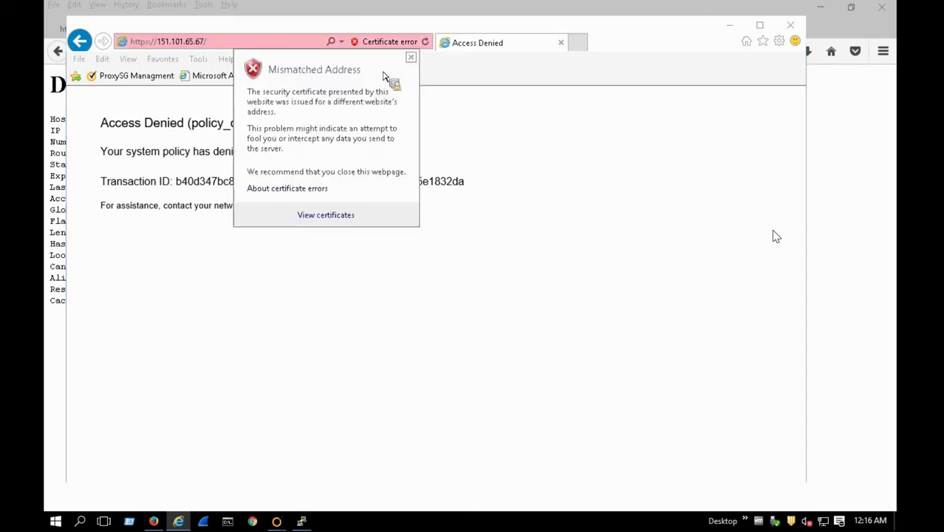
left_click(326, 216)
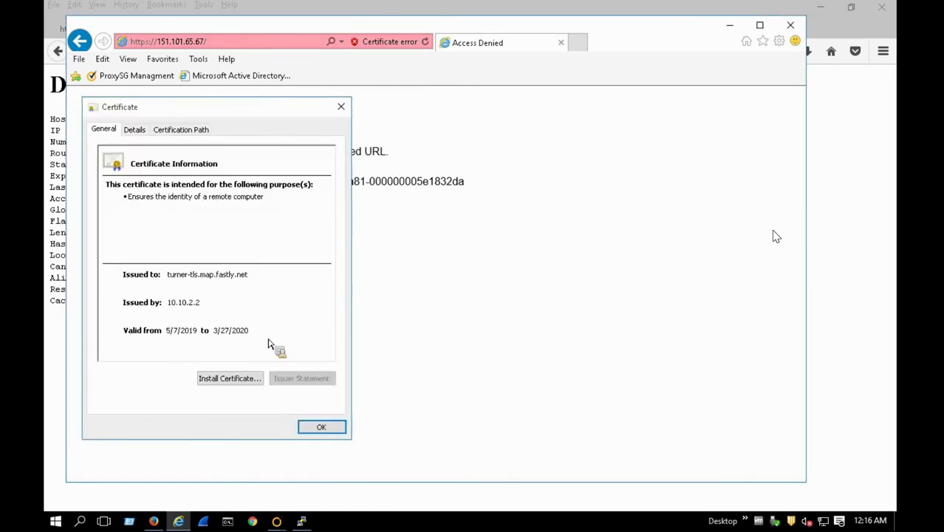
left_click(321, 427)
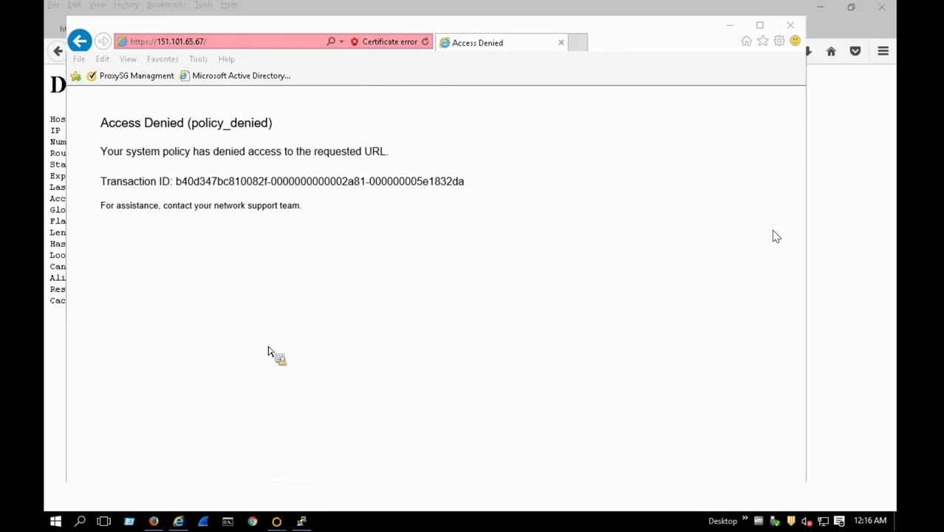
key("super")
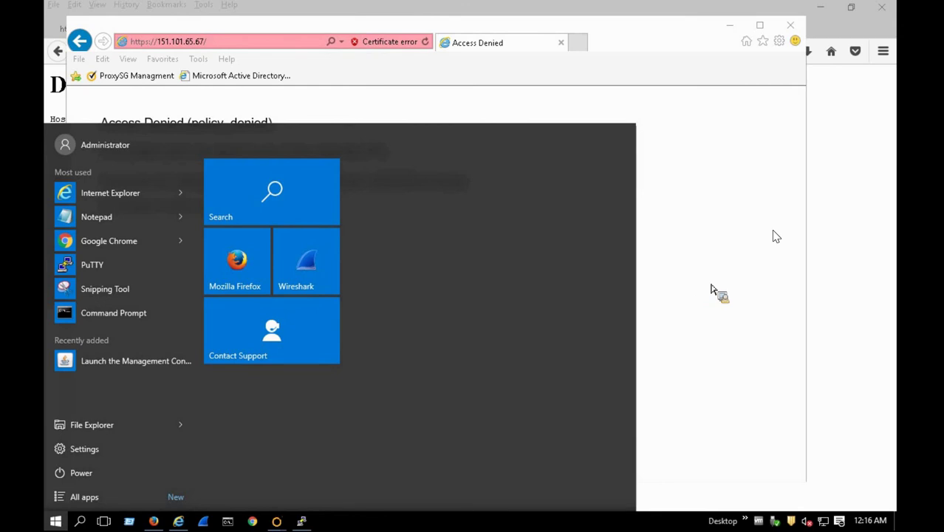
key("Escape")
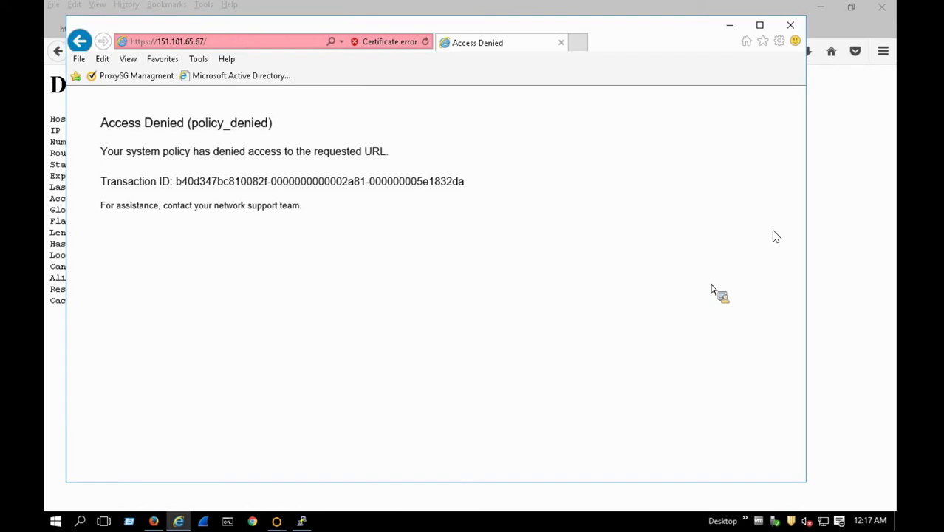
Switch to the Proxy Management Console.
left_click(277, 522)
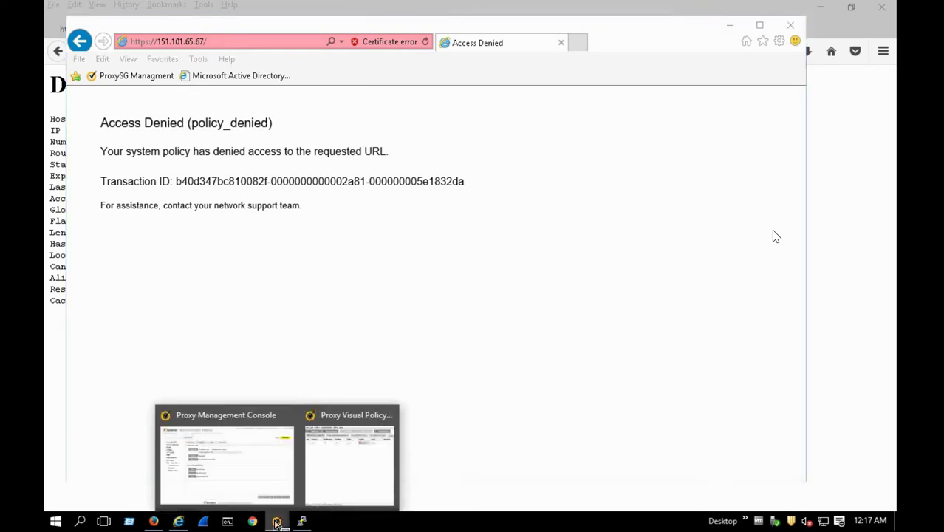
left_click(207, 494)
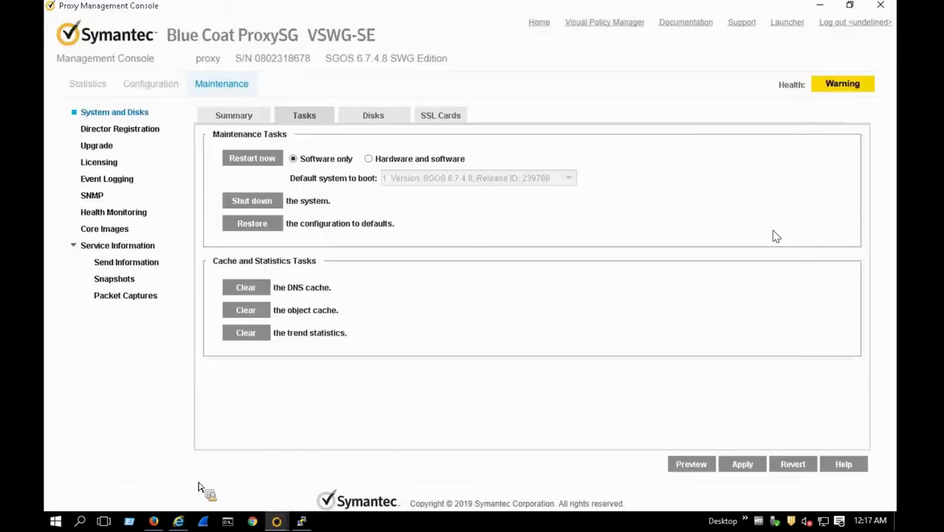
Open the main log format from the ProxySG's access logging formats to view its settings.
left_click(146, 87)
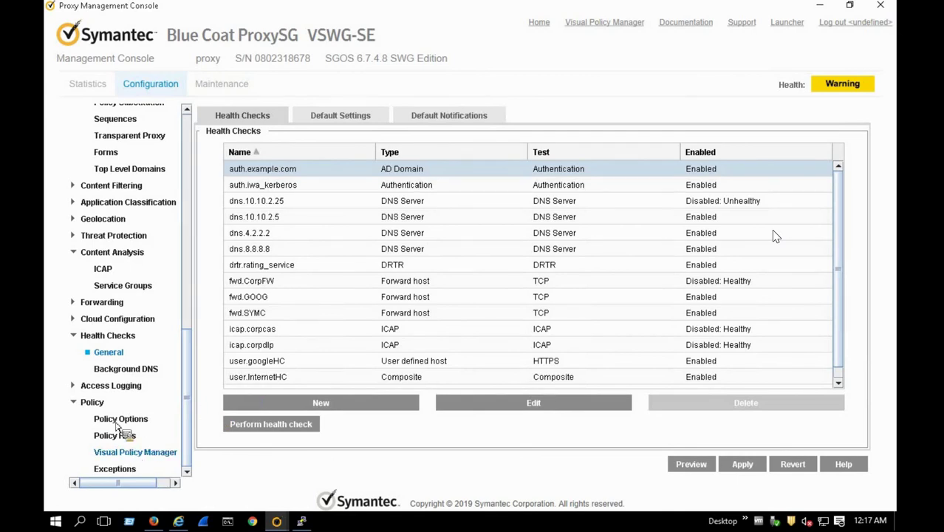
left_click(108, 386)
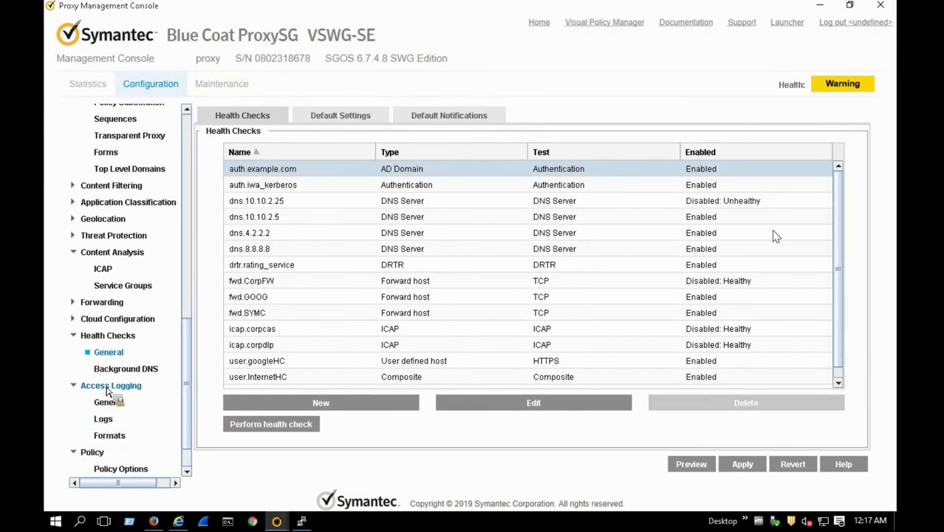
left_click(103, 419)
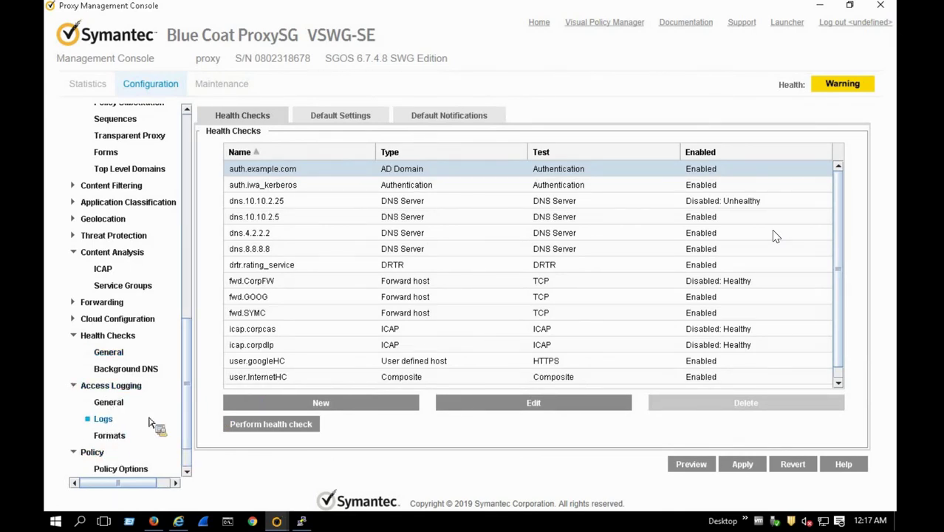
key("Down")
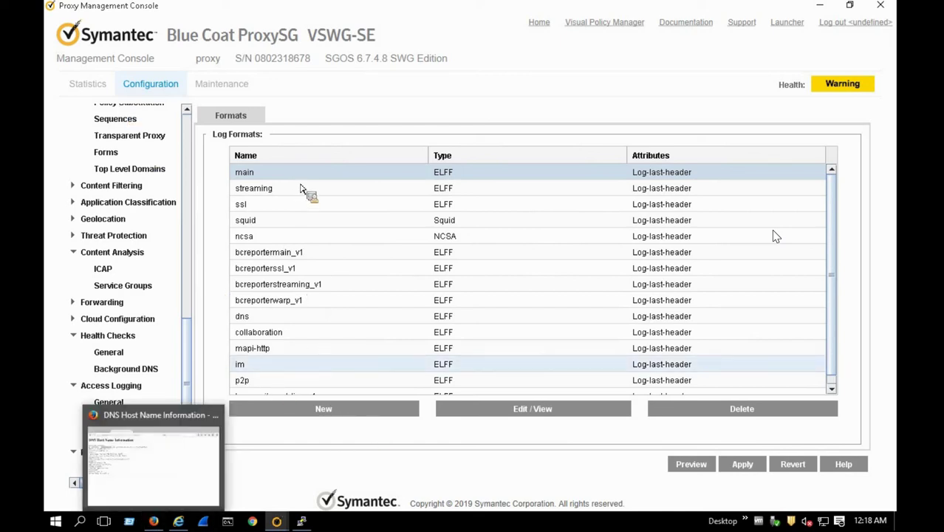
left_click(500, 411)
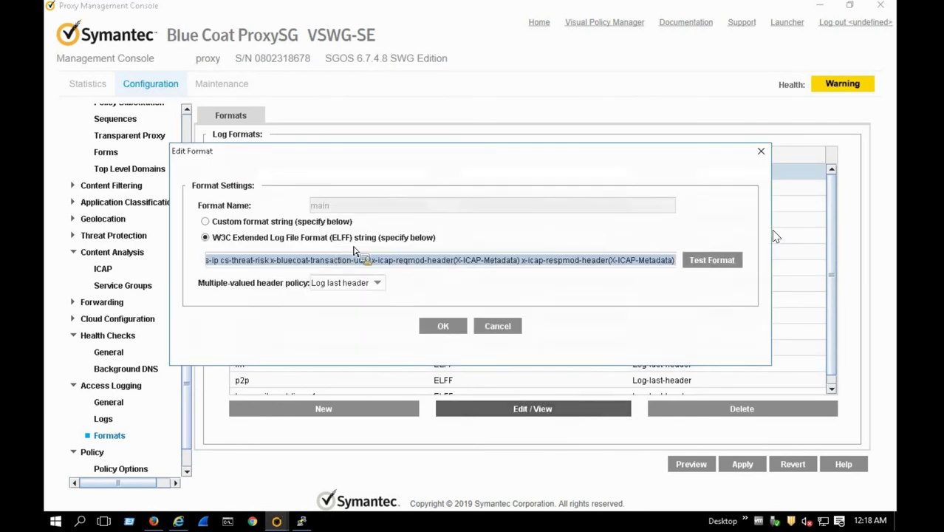
Try appending x-cs-dns to the end of the main format's ELFF string, and discard the edit.
left_click(610, 260)
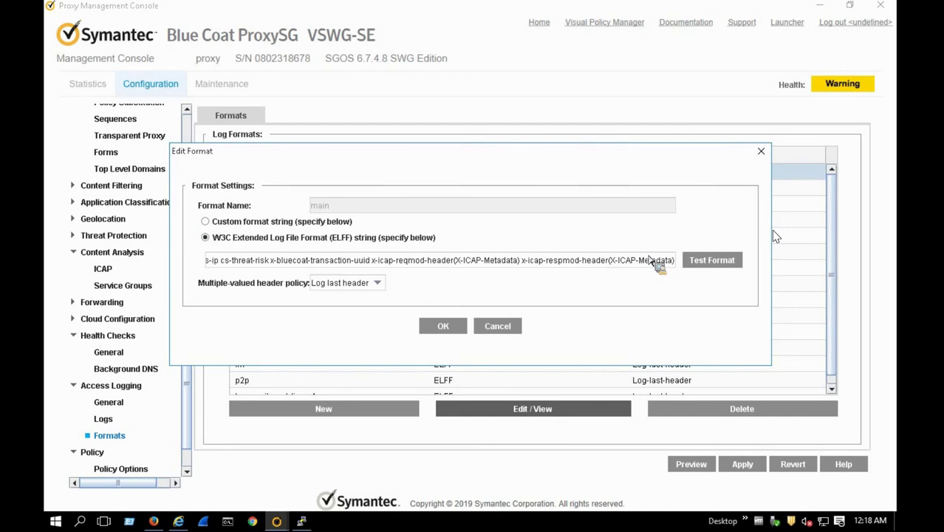
key("Home")
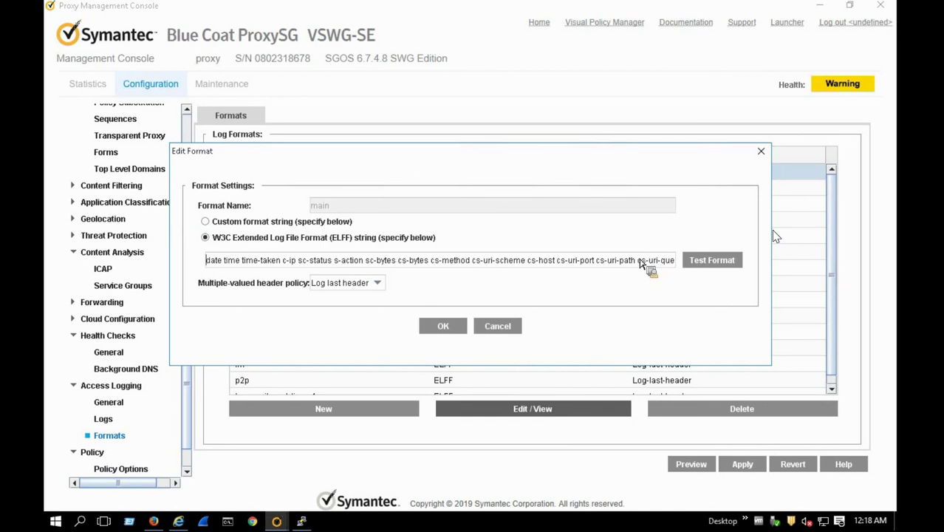
key("End")
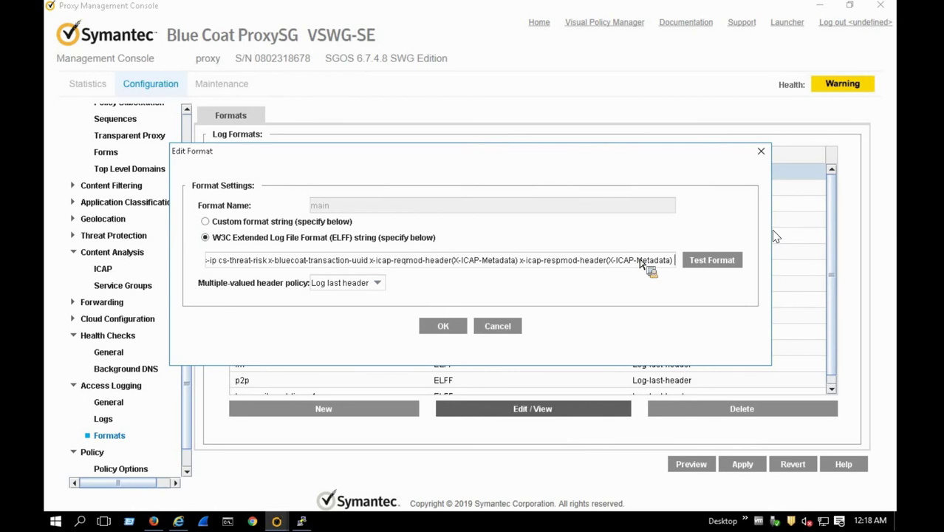
type("x-c")
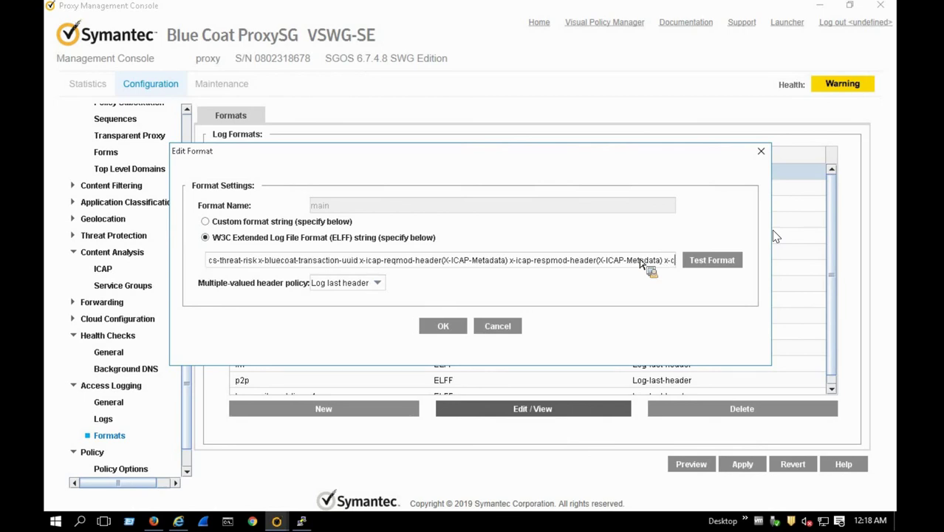
type("s")
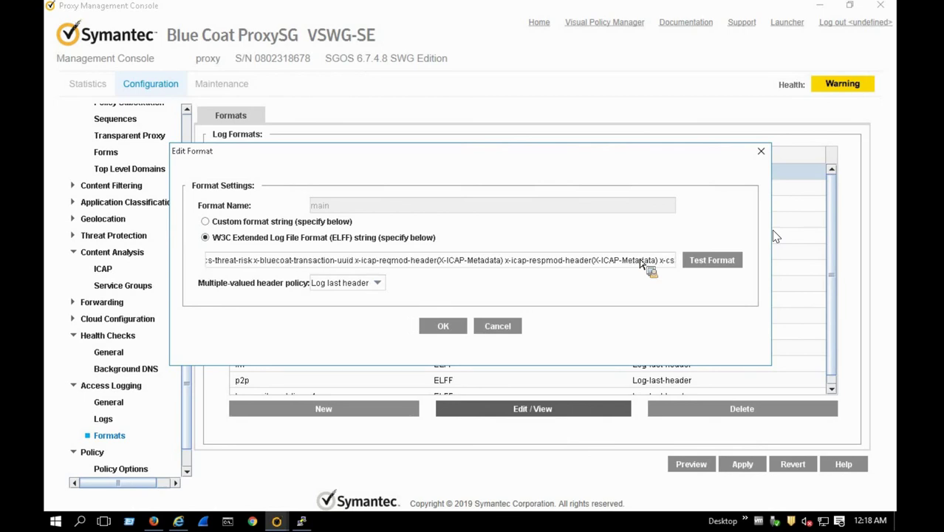
type("-")
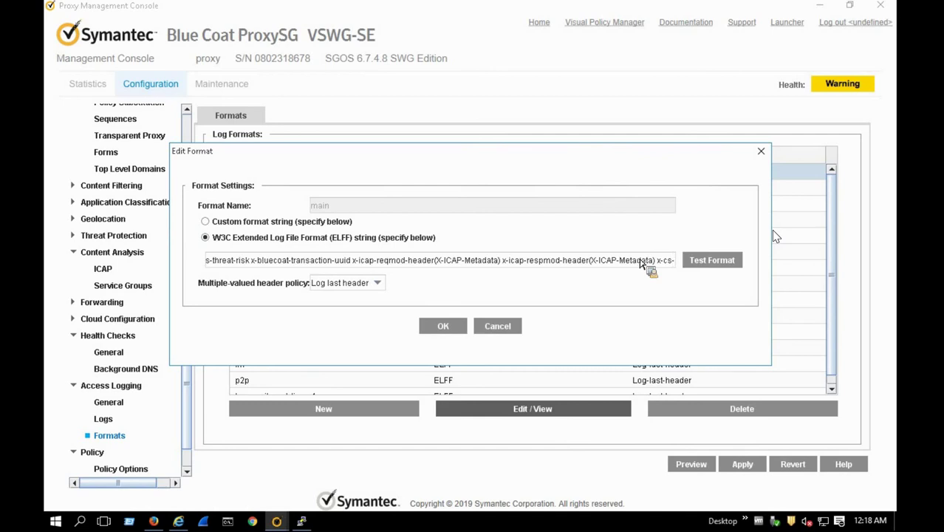
type("dns")
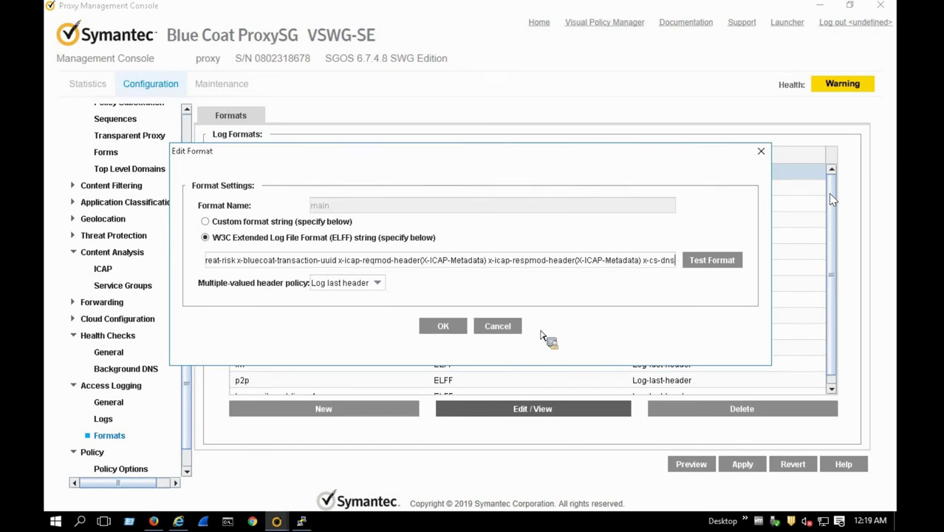
left_click(497, 330)
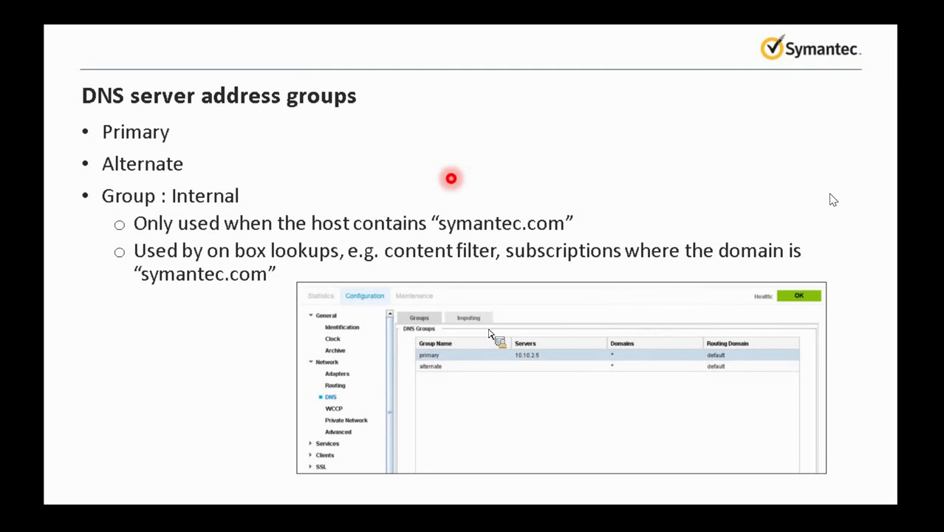
key("Right")
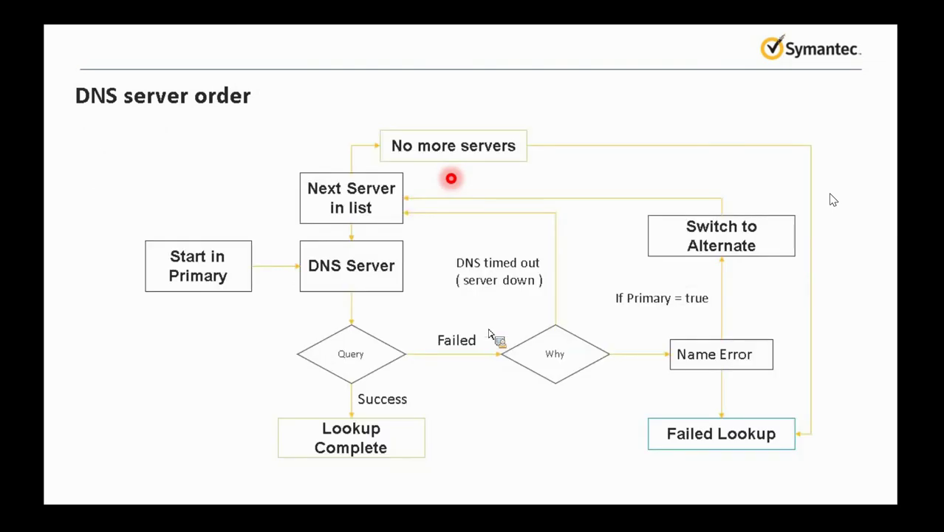
key("Right")
key("Right")
key("Right")
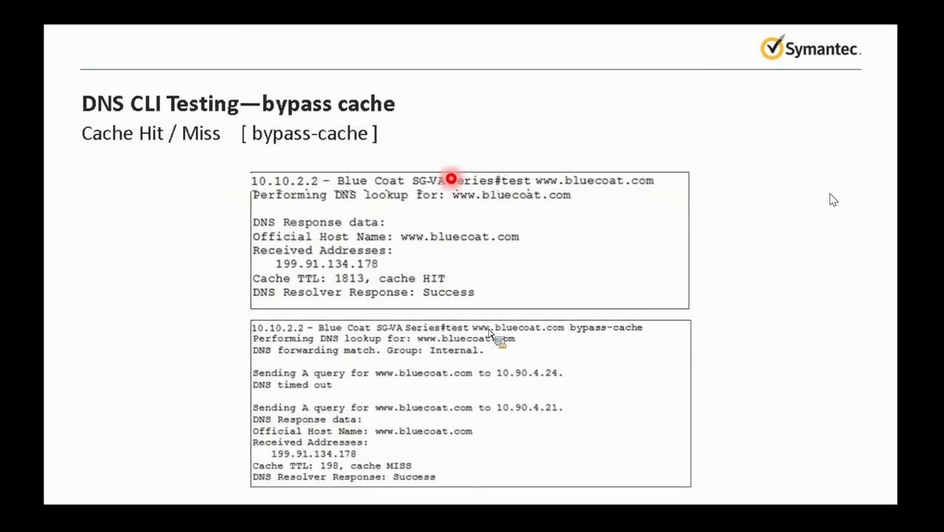
key("Right")
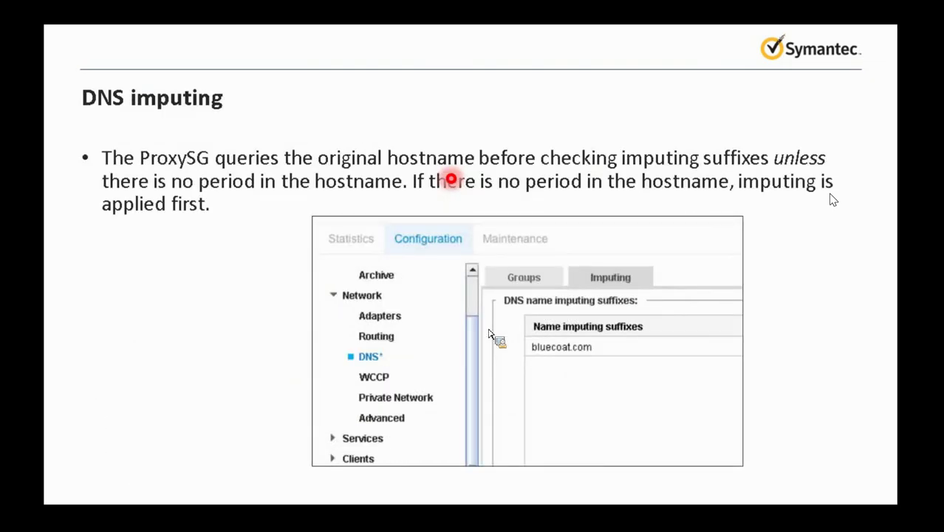
key("Right")
key("Right")
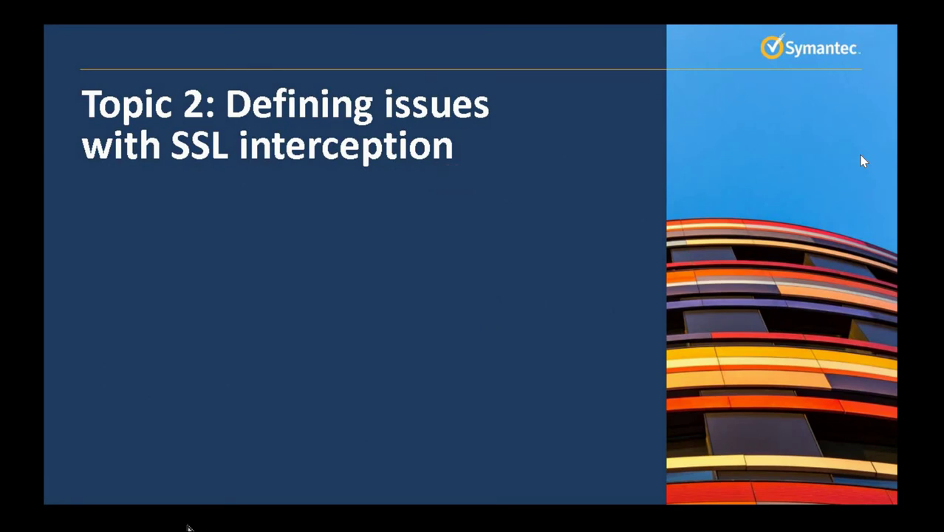
Switch to the ProxySG 6.7 diagnostics lab guide in Adobe Acrobat Reader.
key("alt+Tab")
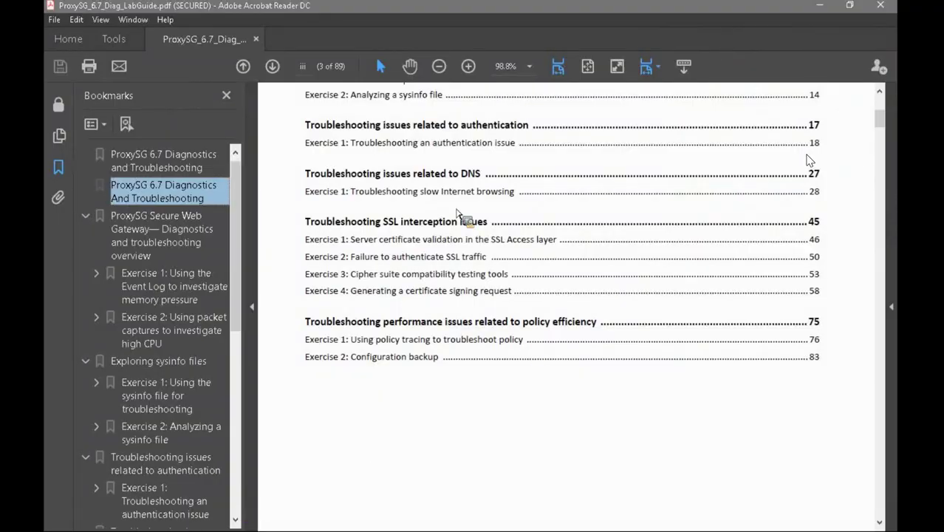